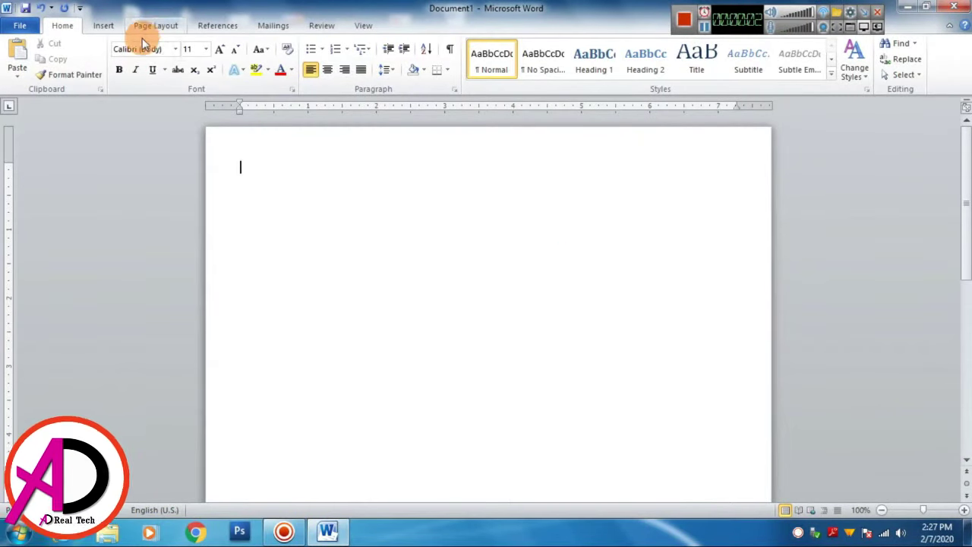
# - Set the blank page to Narrow 0.5-inch margins and A4 paper size
pyautogui.click(151, 28)
pyautogui.click(105, 68)
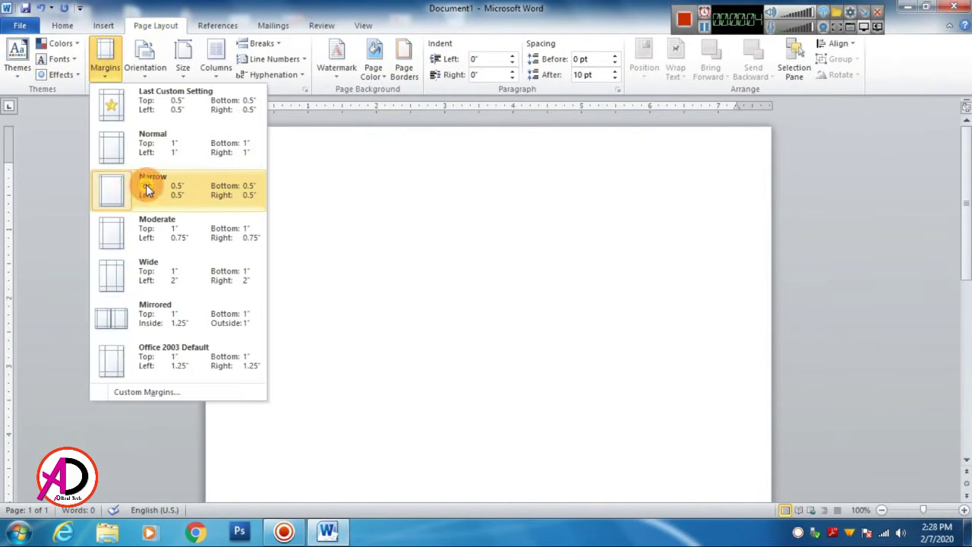
pyautogui.click(186, 70)
pyautogui.click(235, 256)
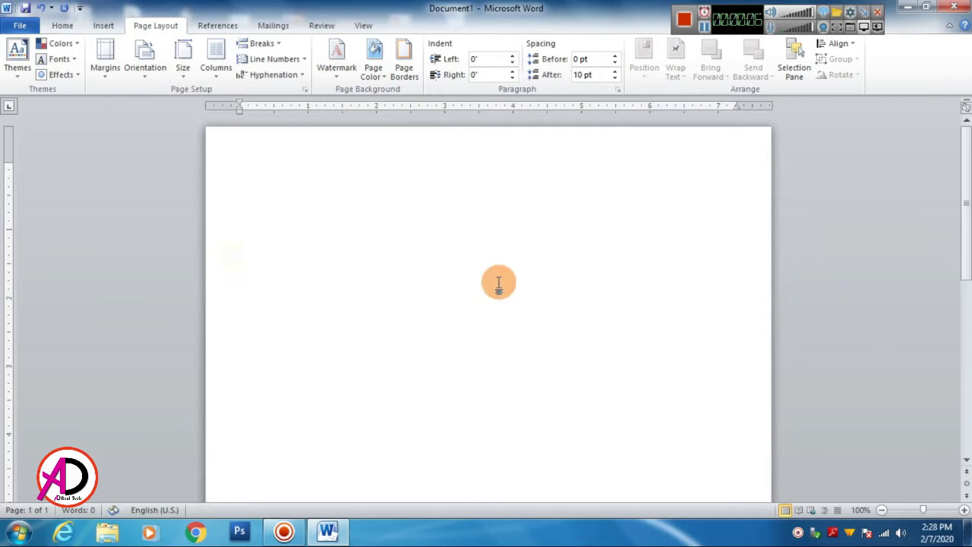
# - Draw a top-left text box reading 'TYPE YOUR SCHOOL NAME HERE' and select its text
pyautogui.click(103, 25)
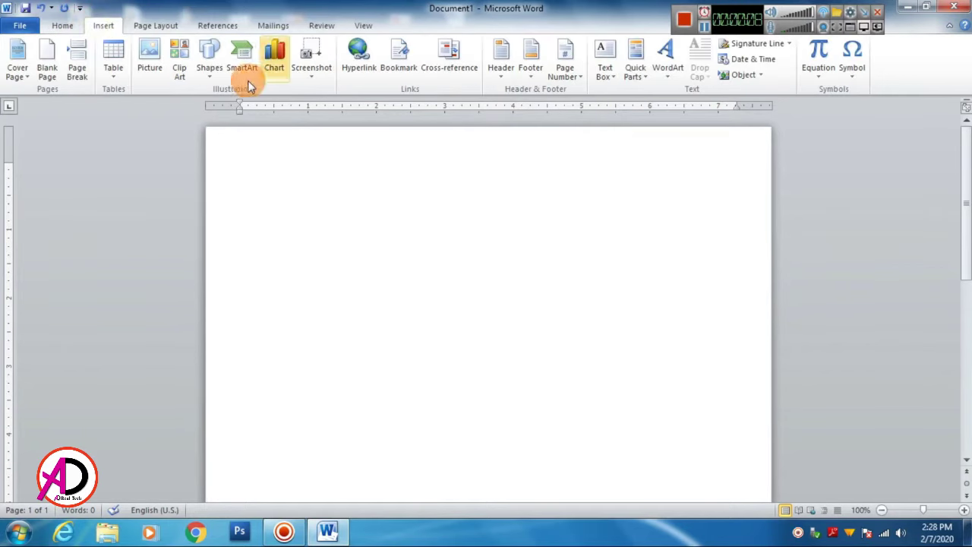
pyautogui.click(209, 65)
pyautogui.click(203, 104)
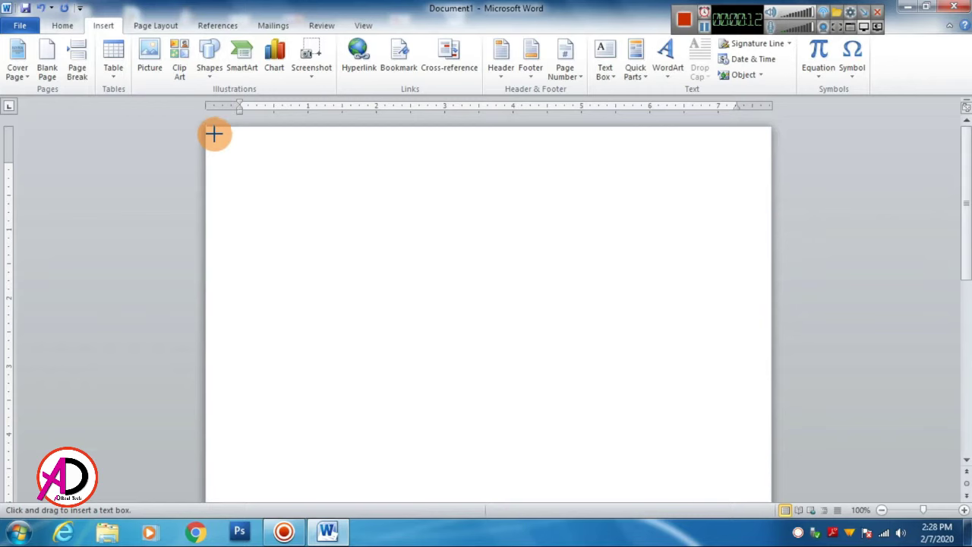
pyautogui.moveTo(214, 134)
pyautogui.mouseDown()
pyautogui.moveTo(442, 295)
pyautogui.moveTo(467, 297)
pyautogui.mouseUp()
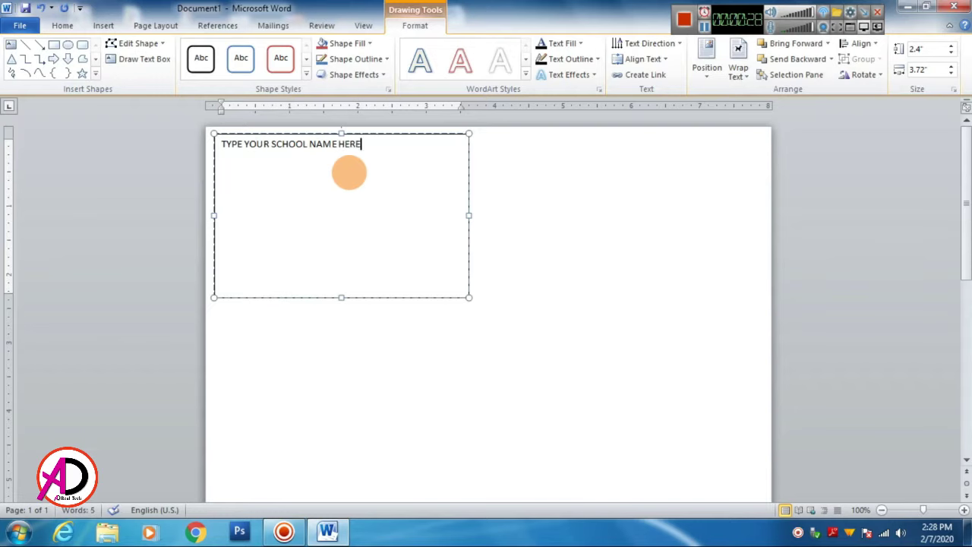
pyautogui.hotkey('ctrl', 'a')
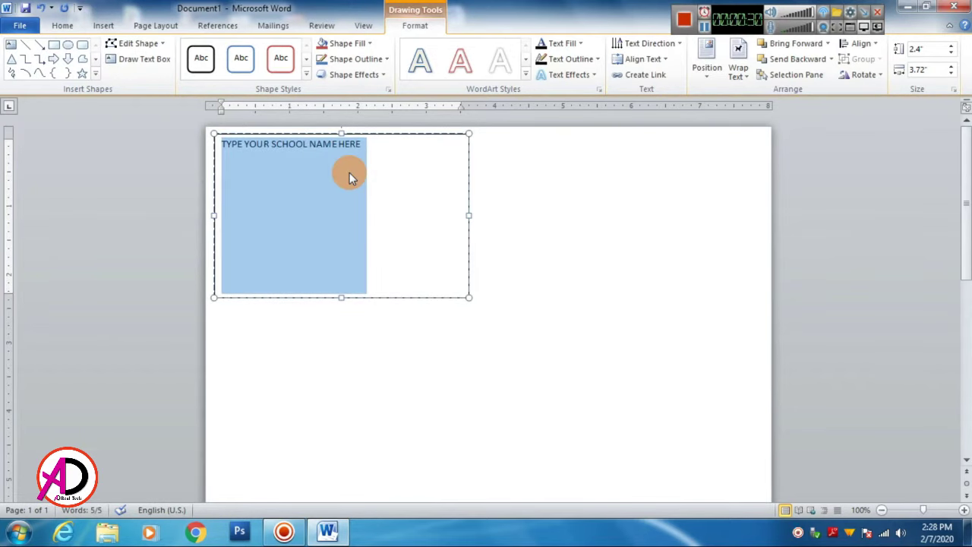
# - Make the school-name heading bold, centred and 14 pt
pyautogui.click(62, 25)
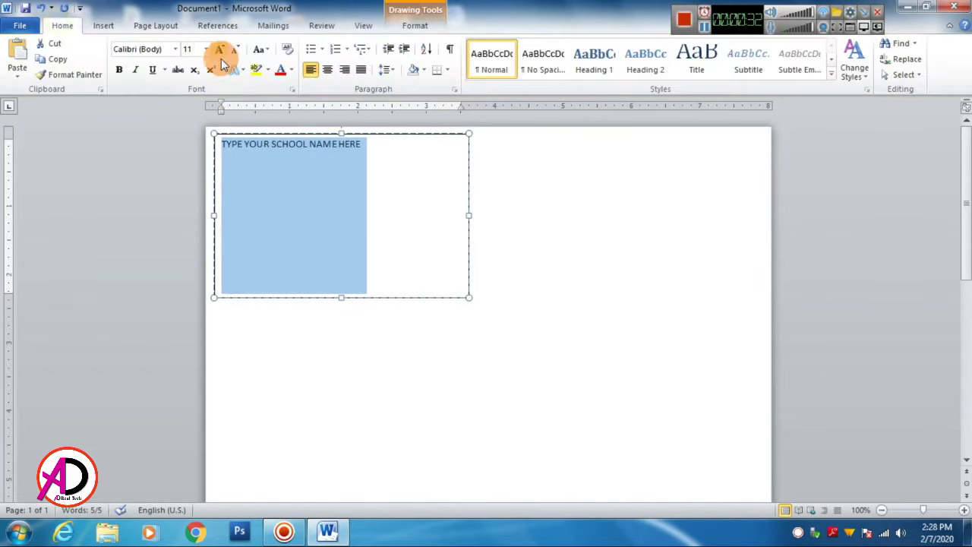
pyautogui.click(119, 69)
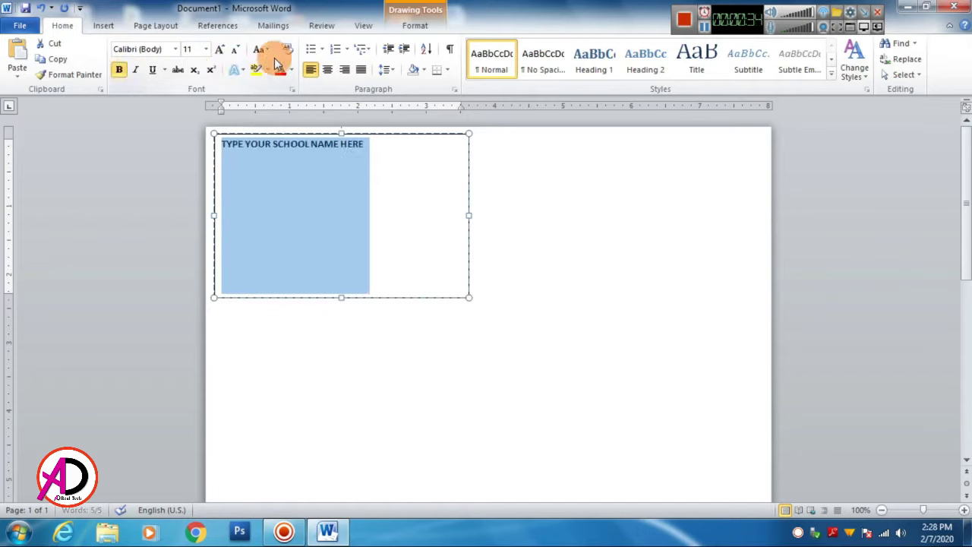
pyautogui.click(219, 50)
pyautogui.click(219, 50)
pyautogui.click(220, 50)
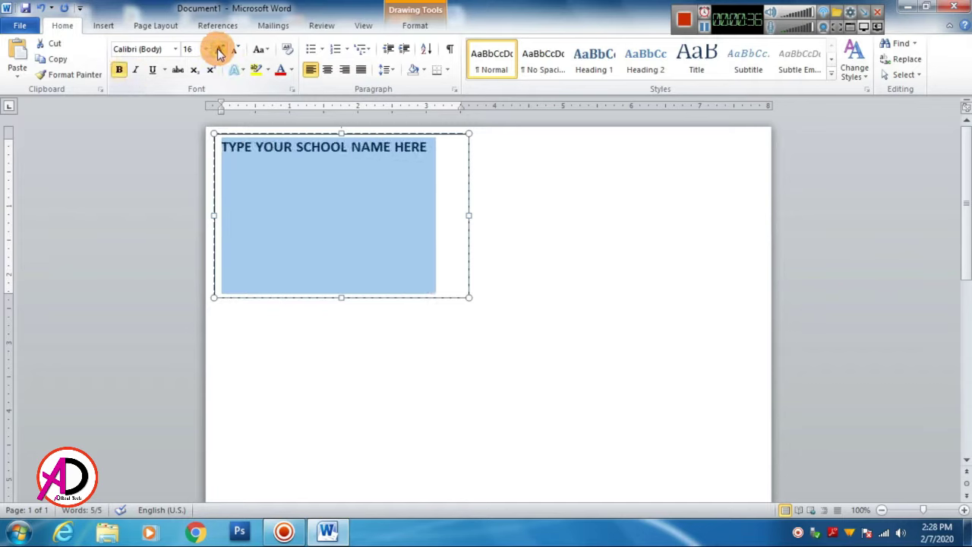
pyautogui.click(328, 69)
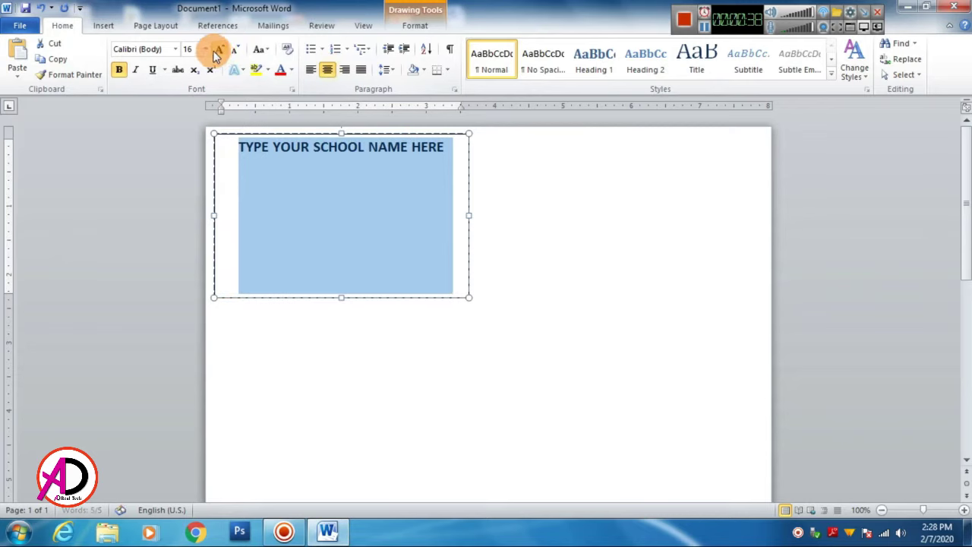
pyautogui.click(237, 53)
pyautogui.click(418, 169)
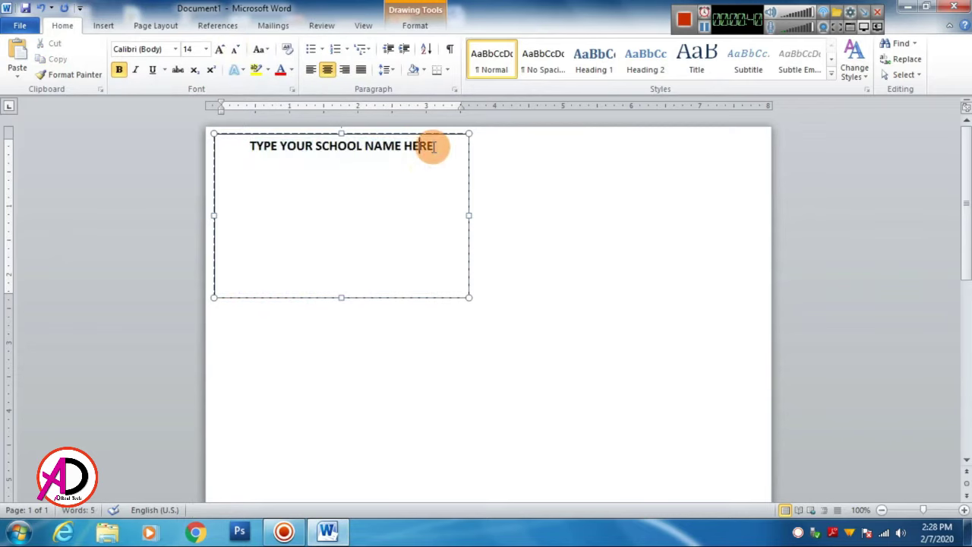
# - Set the heading to 1.0 line spacing with no space after the paragraph
pyautogui.press('Return')
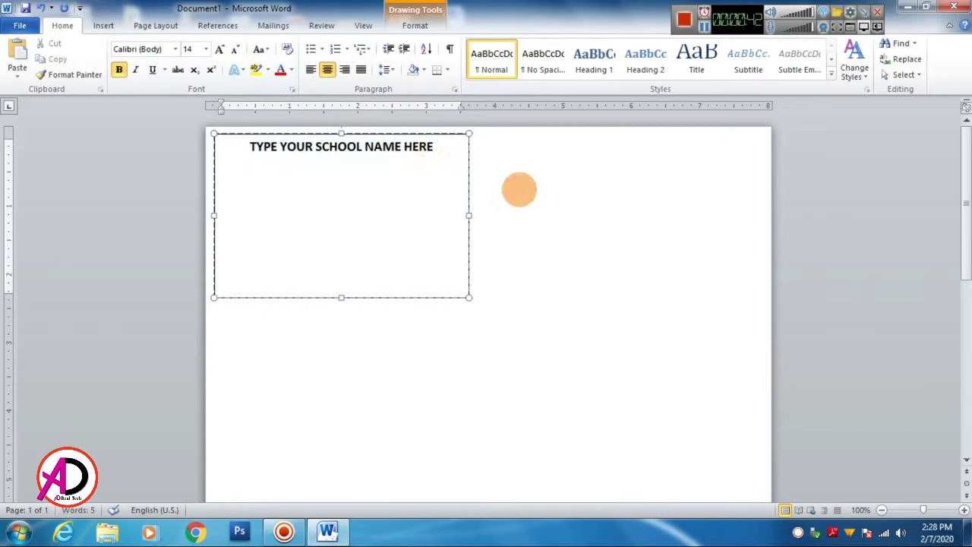
pyautogui.hotkey('ctrl', 'l')
pyautogui.click(389, 69)
pyautogui.click(392, 70)
pyautogui.press('BackSpace')
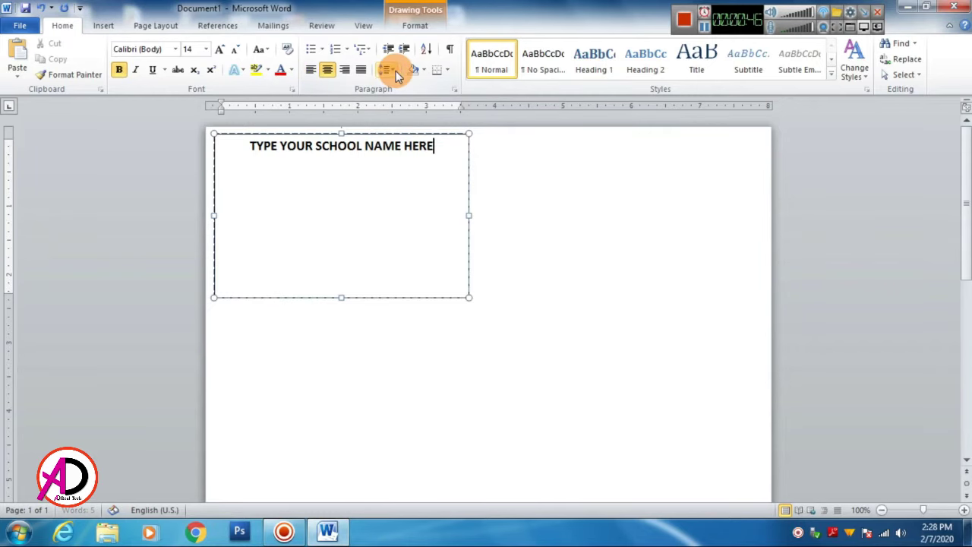
pyautogui.click(396, 71)
pyautogui.click(404, 88)
pyautogui.click(386, 69)
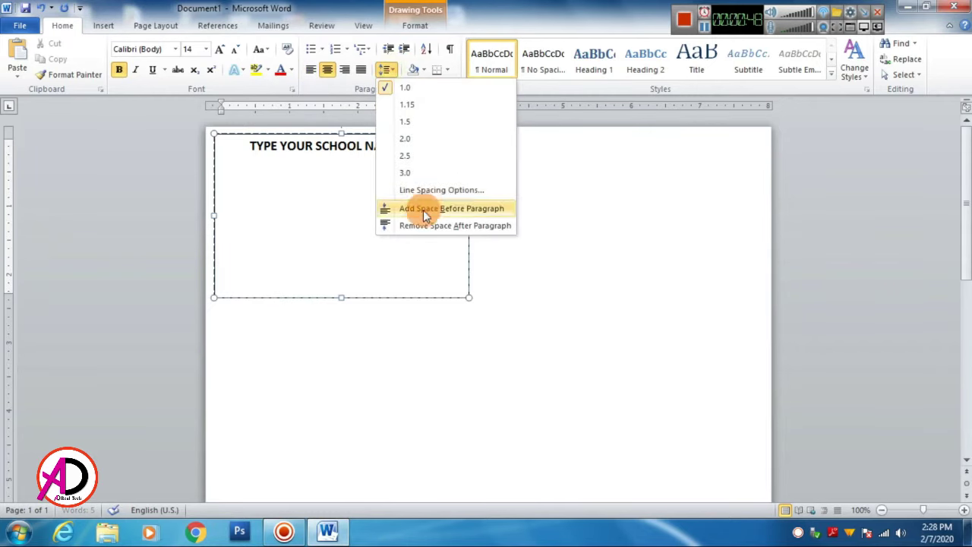
pyautogui.click(427, 226)
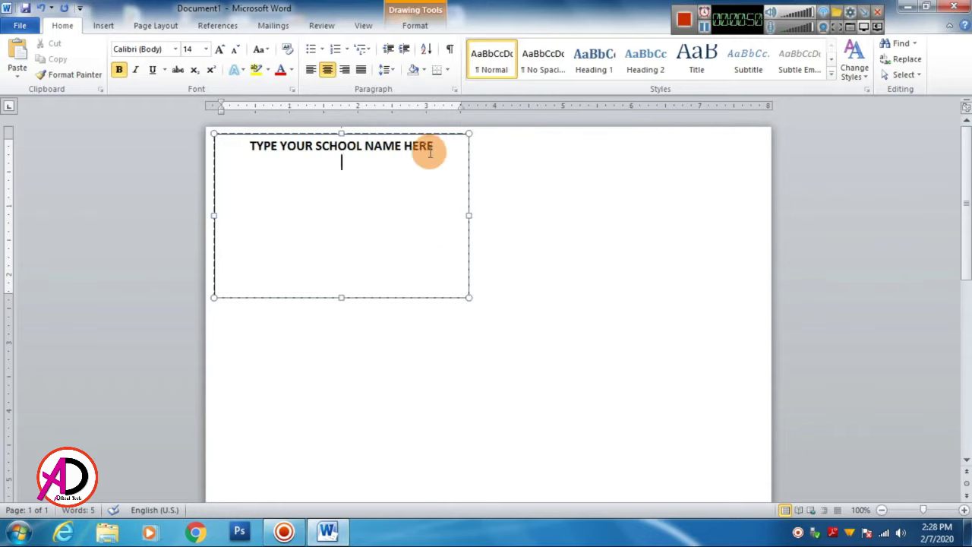
# - Add a centred, non-bold 10 pt 'Type Your Address Here' line below the school name
pyautogui.press('Return')
pyautogui.write('Type Your')
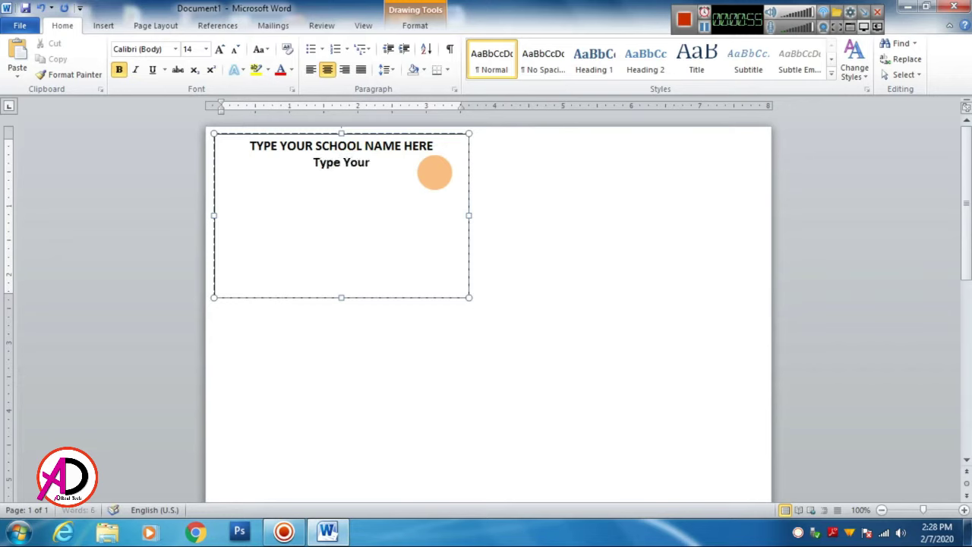
pyautogui.write('A')
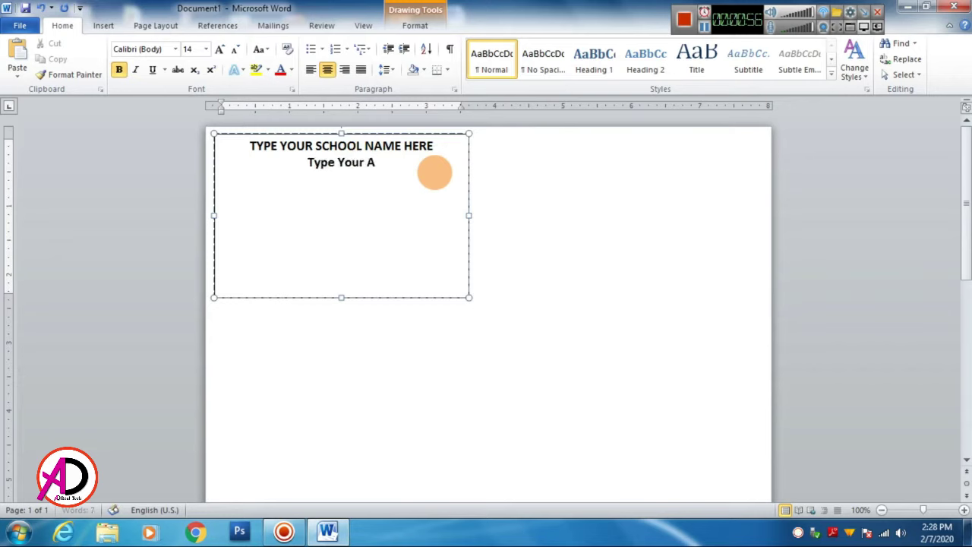
pyautogui.write('ddress H')
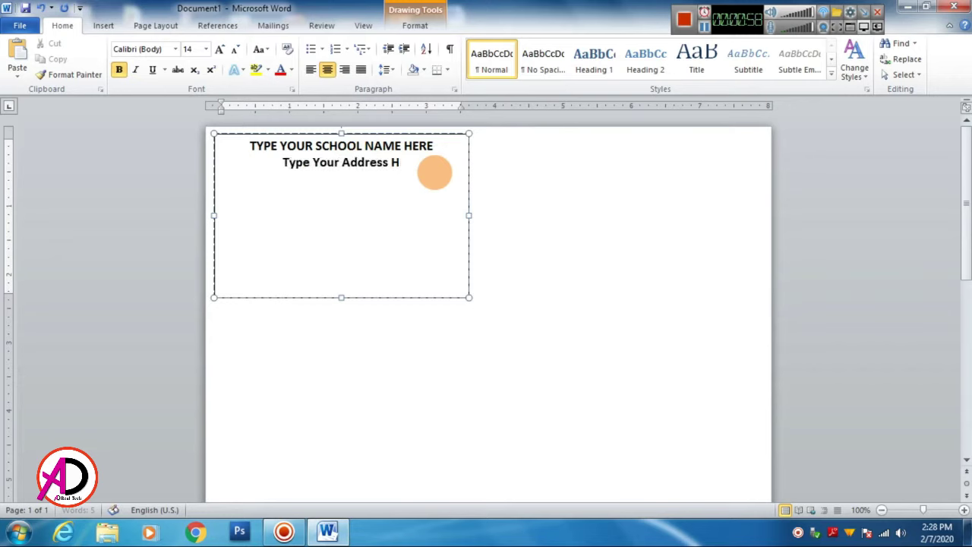
pyautogui.write('ere')
pyautogui.hotkey('ctrl', 'shift', 'Left')
pyautogui.hotkey('ctrl', 'shift', 'Left')
pyautogui.hotkey('ctrl', 'shift', 'Left')
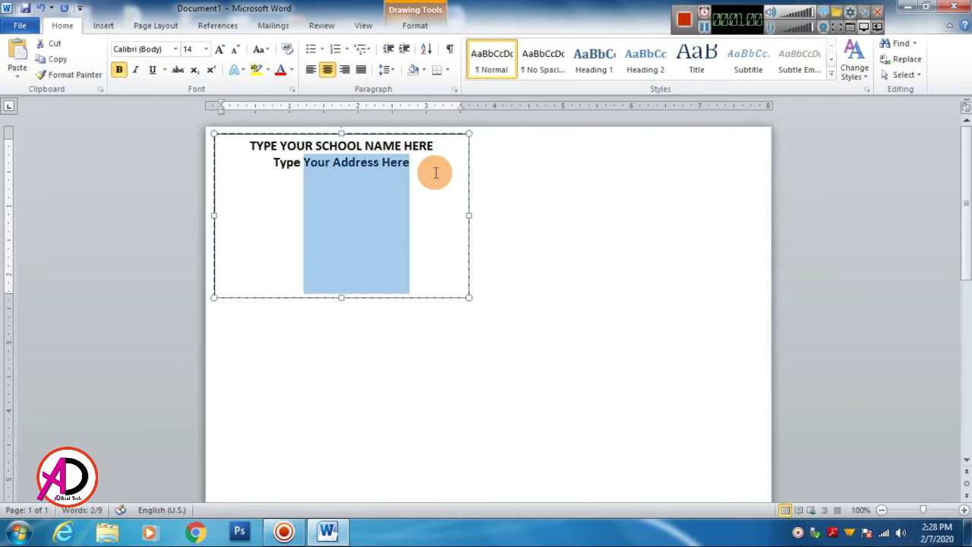
pyautogui.hotkey('ctrl', 'shift', 'Left')
pyautogui.hotkey('ctrl', 'b')
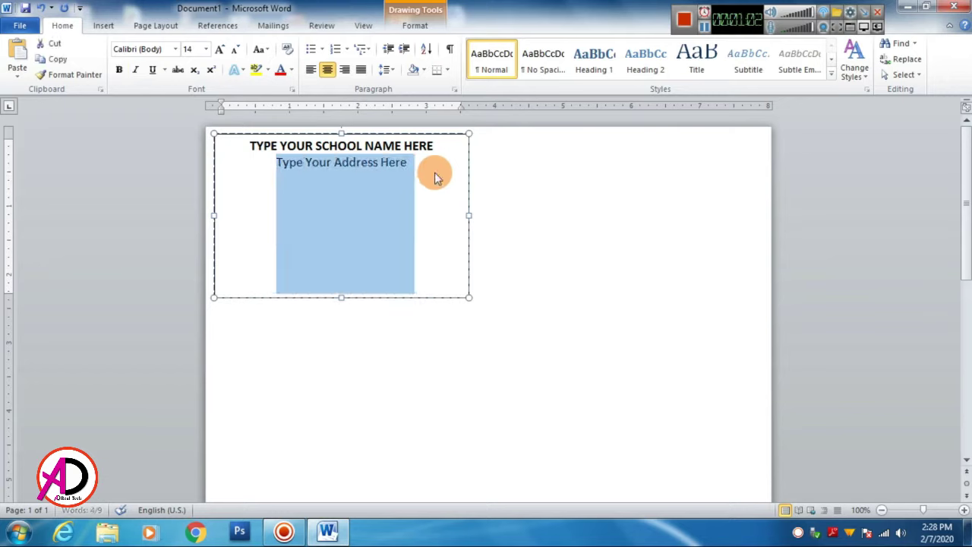
pyautogui.hotkey('ctrl', '[')
pyautogui.hotkey('ctrl', '[')
pyautogui.hotkey('ctrl', '[')
pyautogui.hotkey('ctrl', '[')
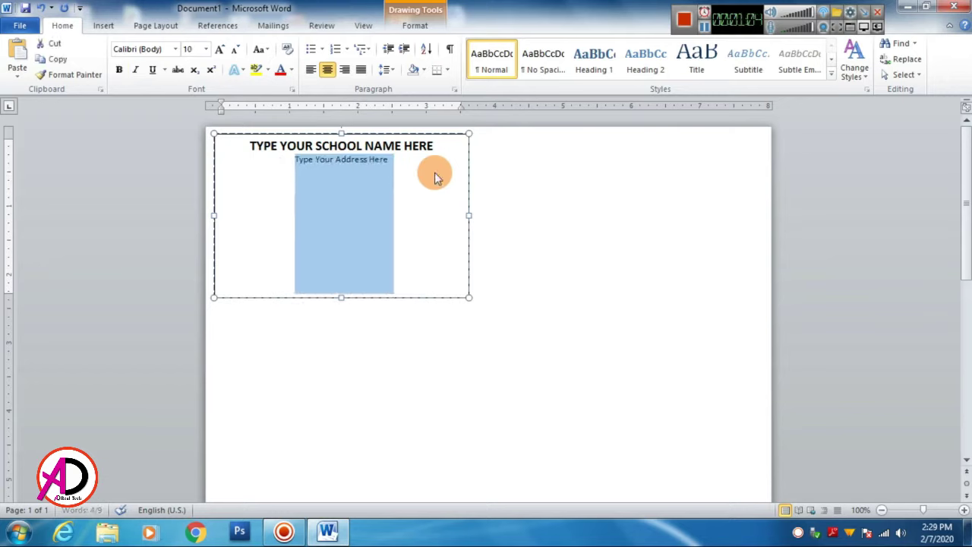
pyautogui.hotkey('ctrl', '[')
pyautogui.hotkey('ctrl', ']')
pyautogui.click(407, 167)
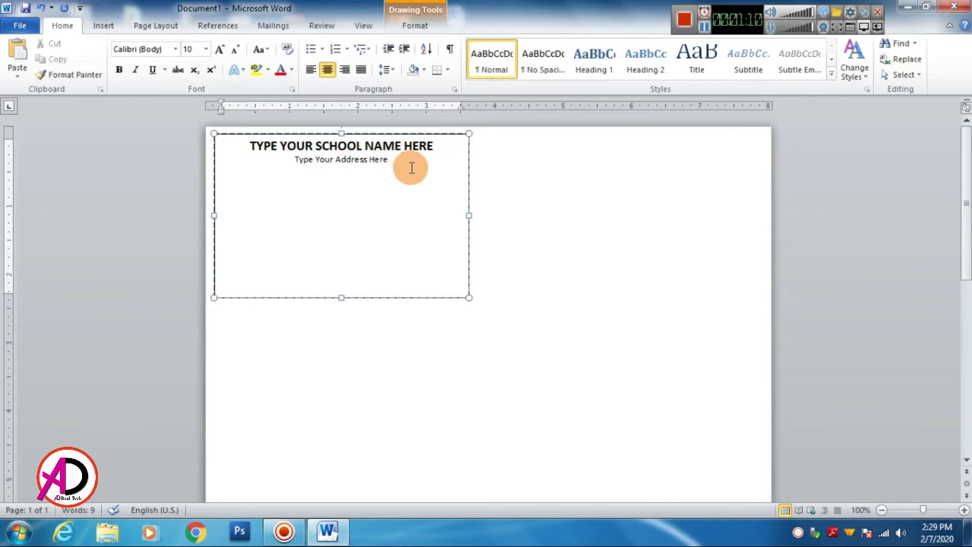
pyautogui.press('Return')
pyautogui.click(575, 223)
# - Draw a black, outline-free single-rounded-corner rectangle, 0.29" by 1.21", below the address line
pyautogui.click(101, 29)
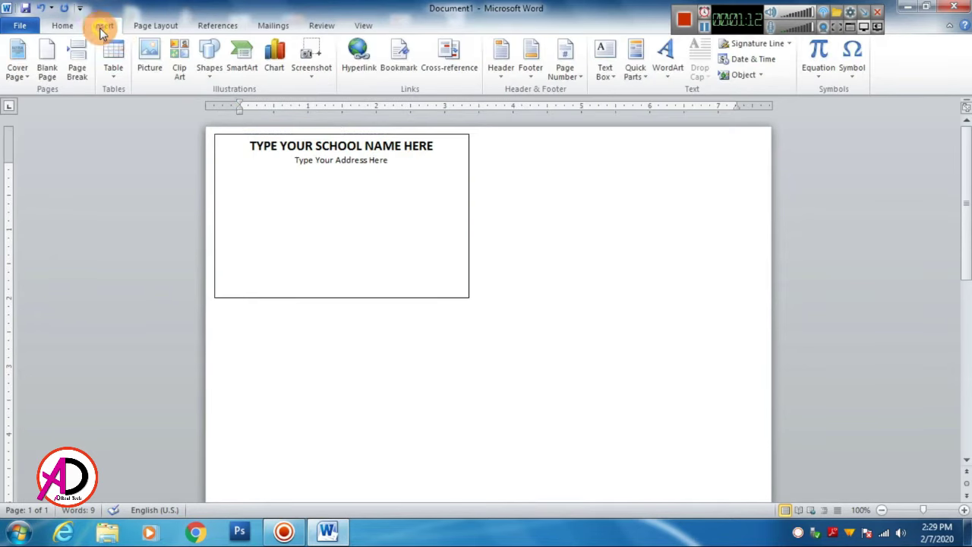
pyautogui.click(211, 59)
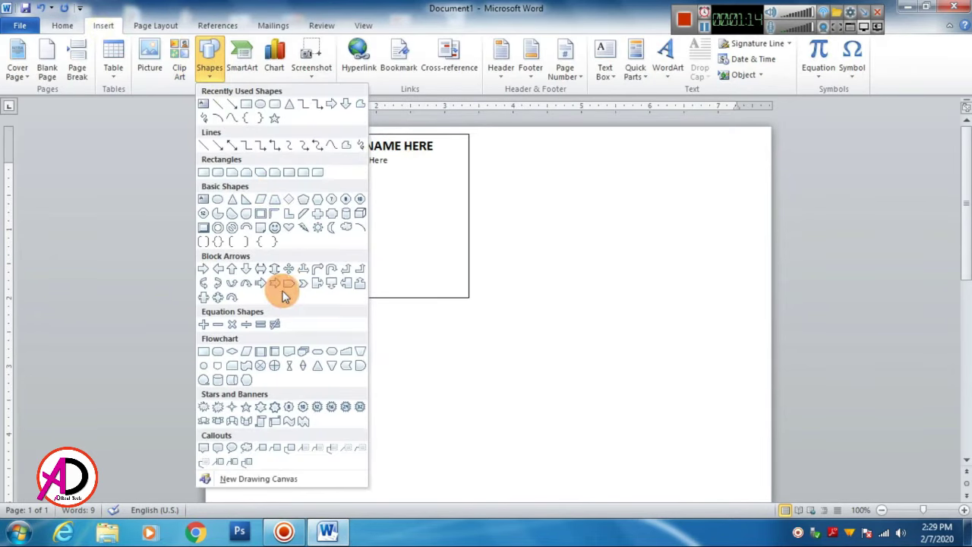
pyautogui.click(291, 174)
pyautogui.moveTo(309, 190); pyautogui.dragTo(395, 223)
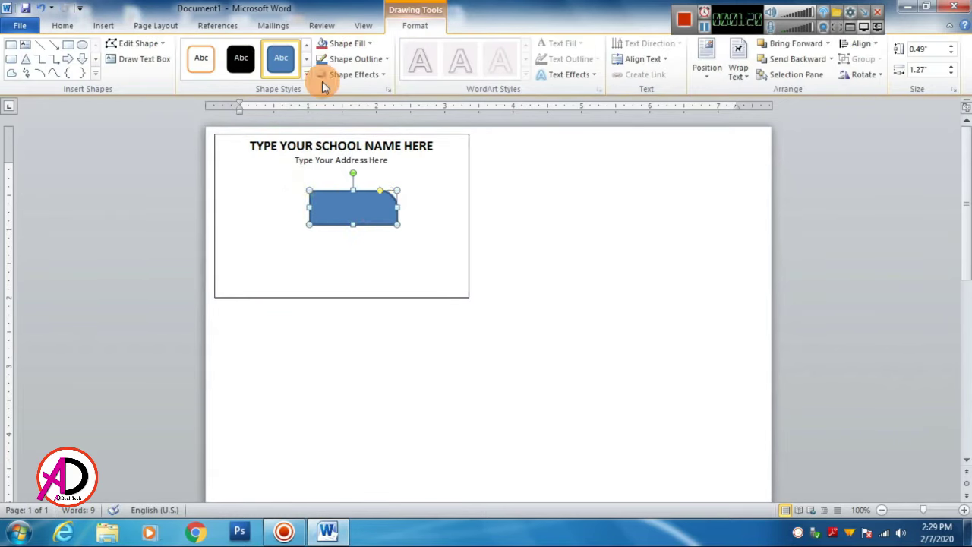
pyautogui.click(355, 59)
pyautogui.click(345, 177)
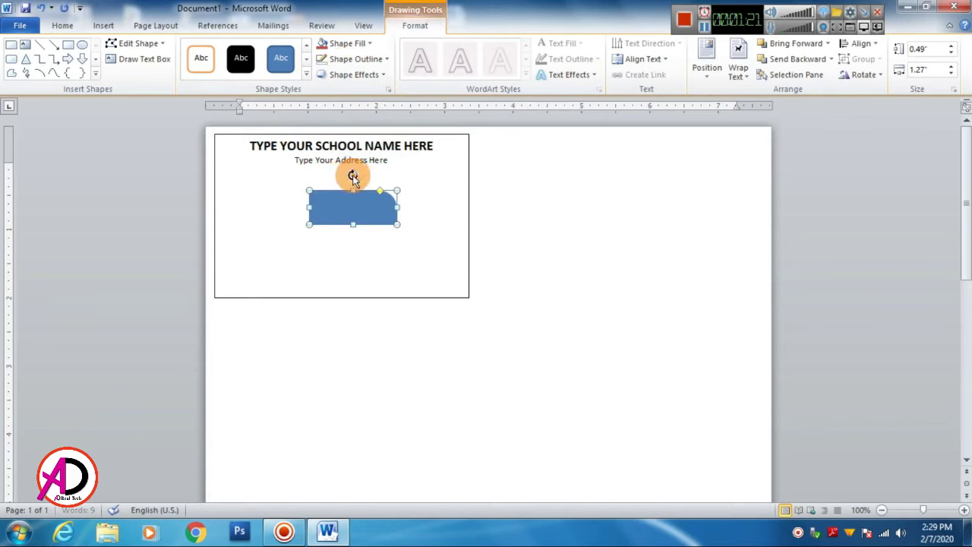
pyautogui.click(344, 44)
pyautogui.click(331, 72)
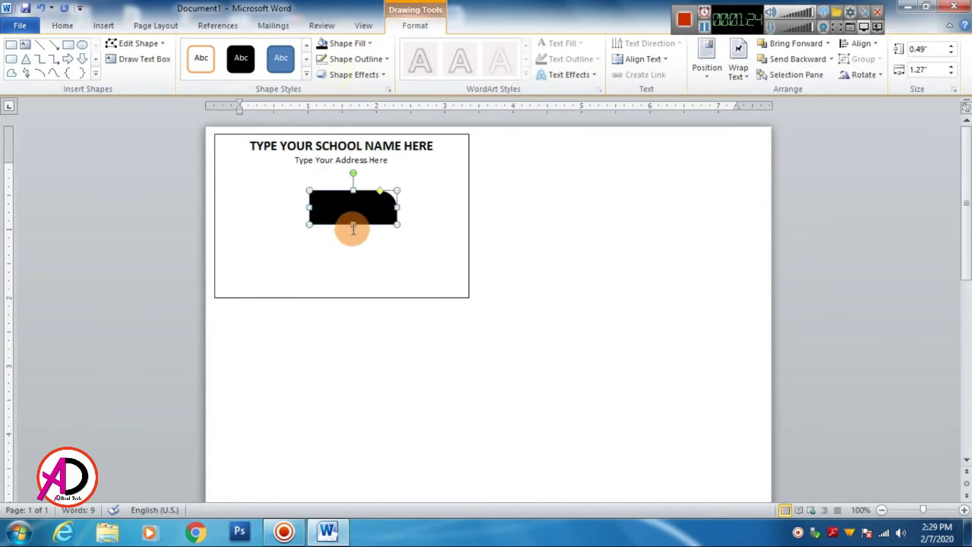
pyautogui.moveTo(396, 224); pyautogui.dragTo(357, 166)
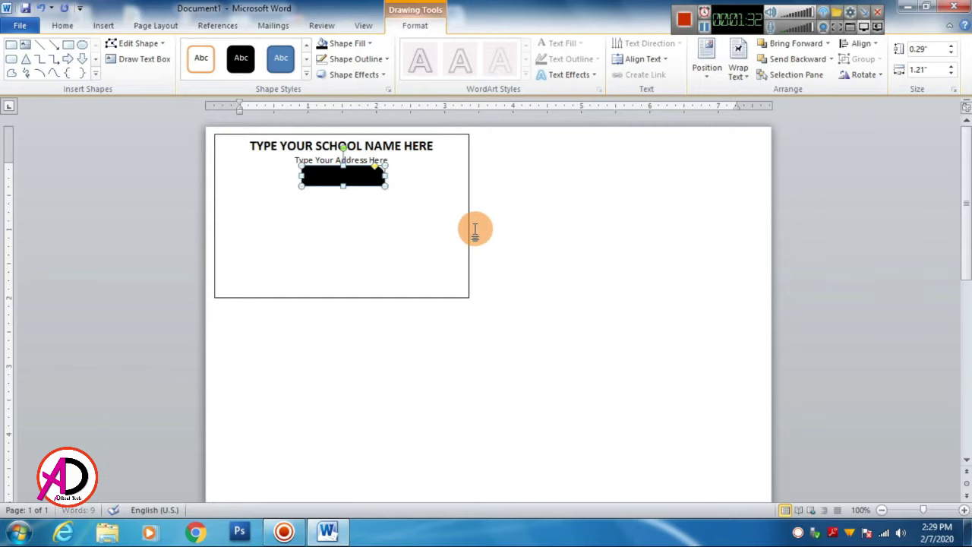
pyautogui.click(583, 246)
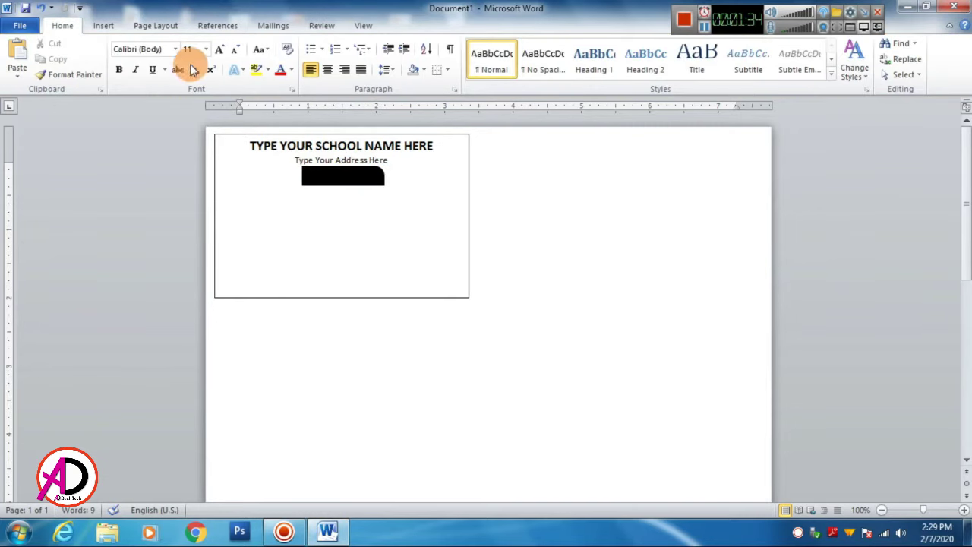
pyautogui.click(103, 30)
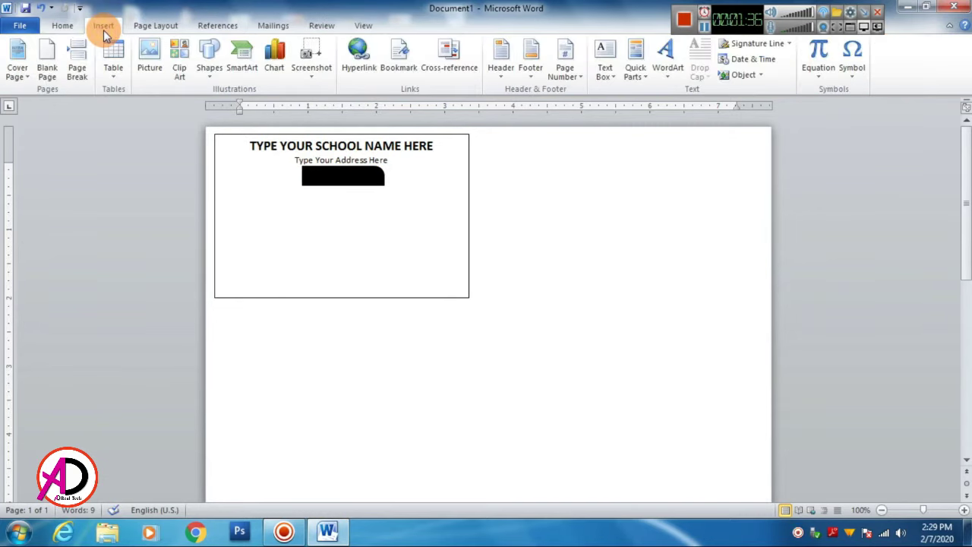
# - Insert WordArt reading 'ADMIT-CARD' in the first style and shrink its font
pyautogui.click(205, 71)
pyautogui.click(209, 68)
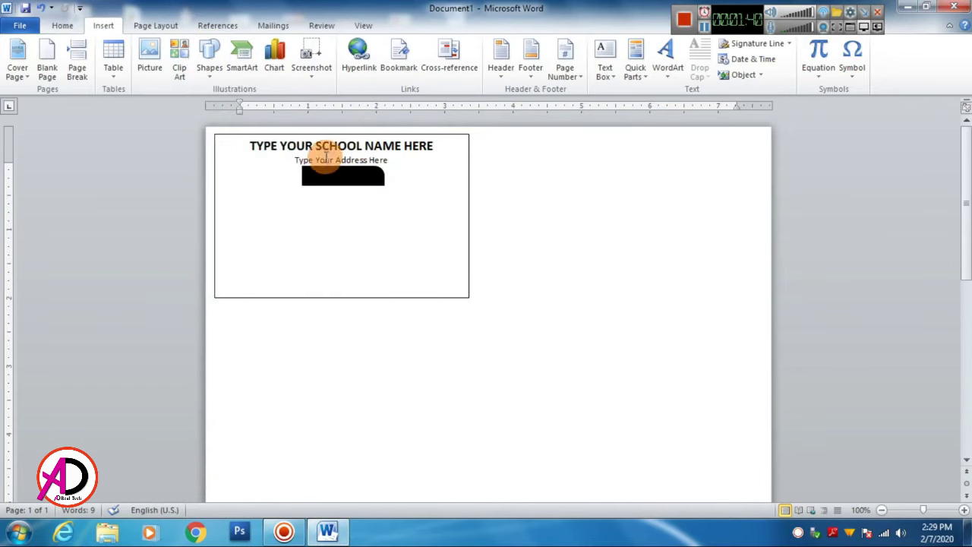
pyautogui.click(666, 64)
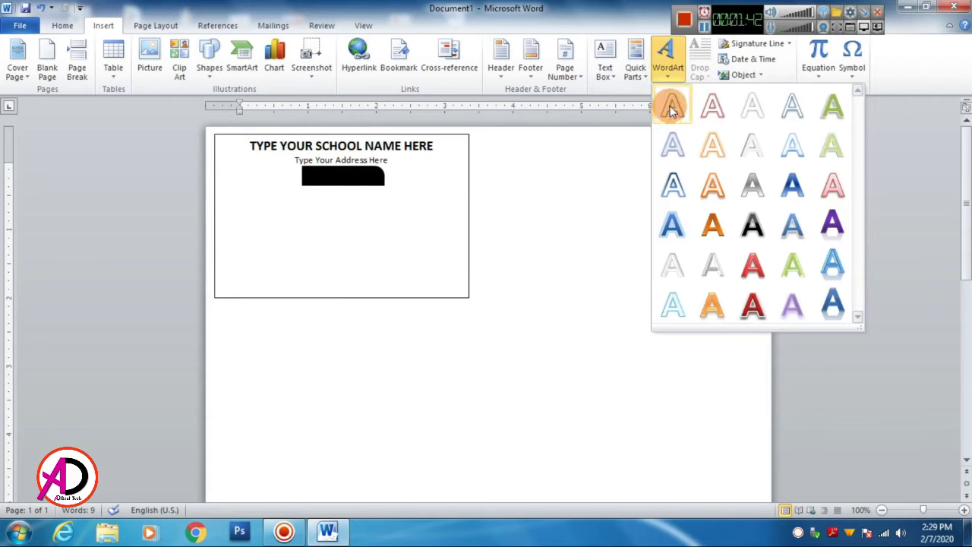
pyautogui.click(670, 109)
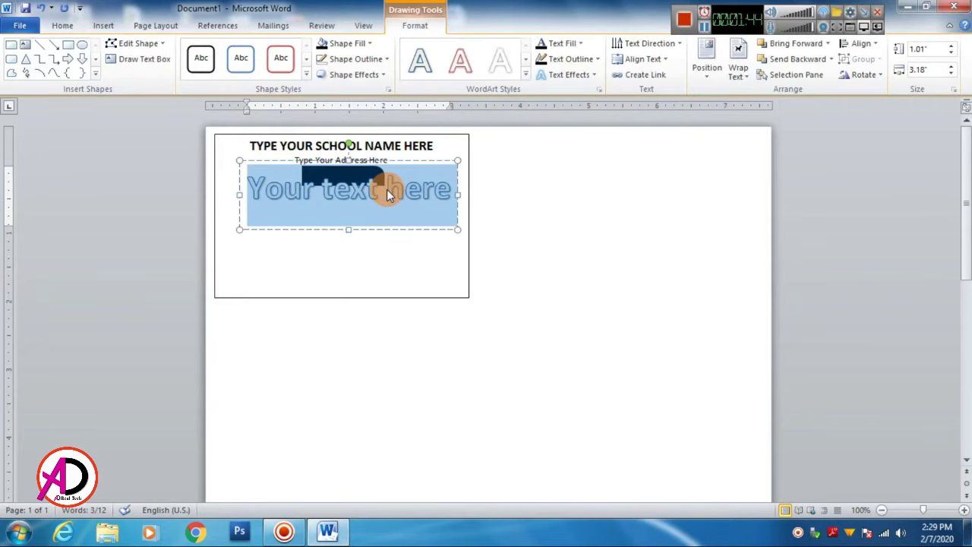
pyautogui.write('ADM')
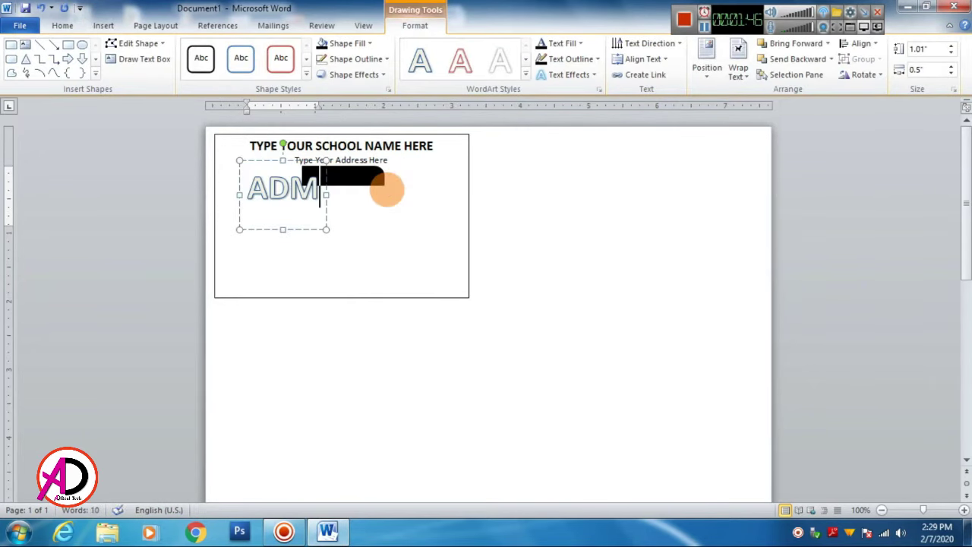
pyautogui.write('IT-')
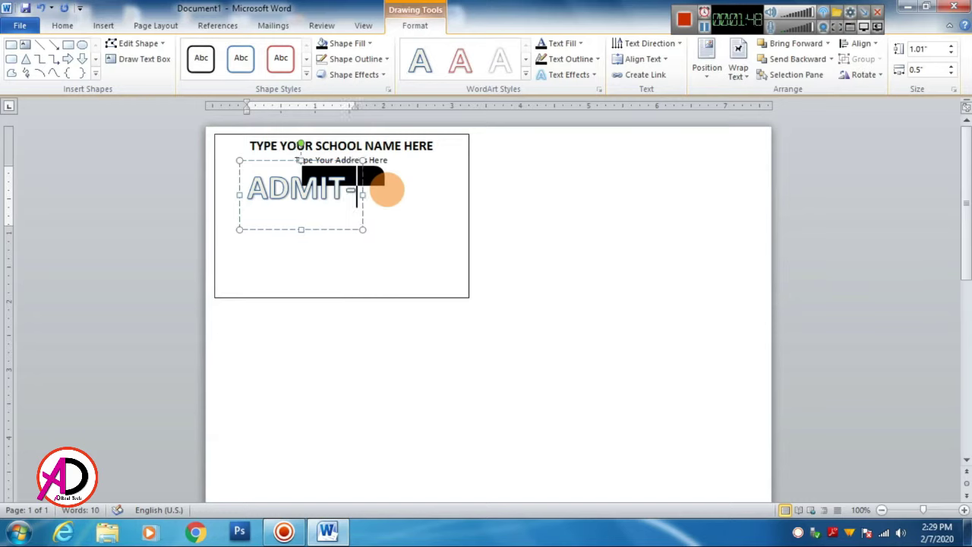
pyautogui.write('CARD')
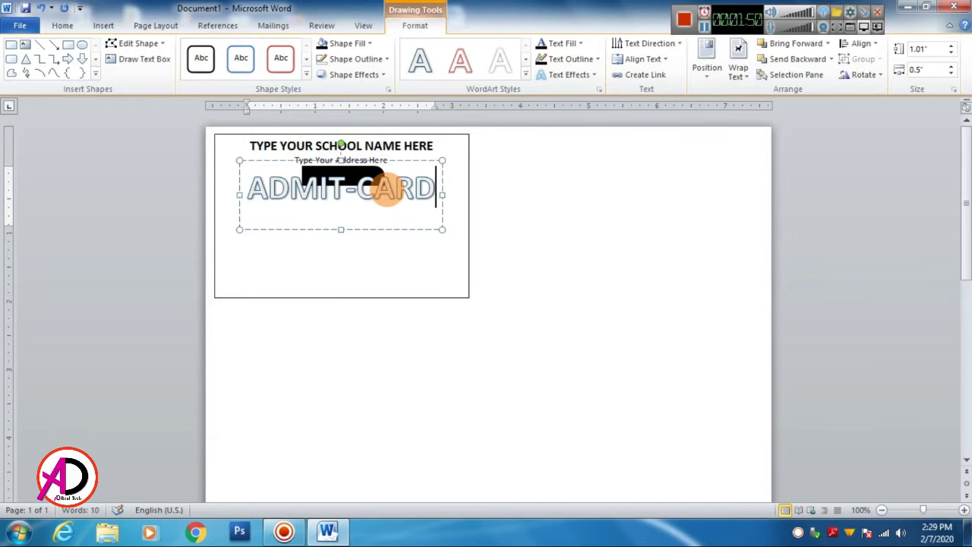
pyautogui.hotkey('ctrl', 'a')
pyautogui.hotkey('ctrl', 'shift', ',')
pyautogui.hotkey('ctrl', 'shift', ',')
pyautogui.hotkey('ctrl', 'shift', ',')
pyautogui.hotkey('ctrl', 'shift', ',')
pyautogui.hotkey('ctrl', 'shift', ',')
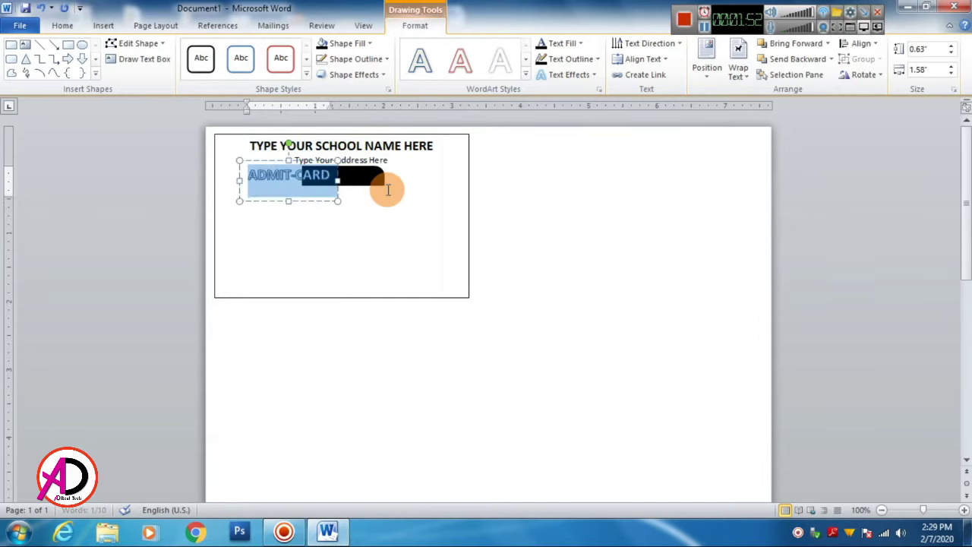
pyautogui.hotkey('ctrl', 'shift', ',')
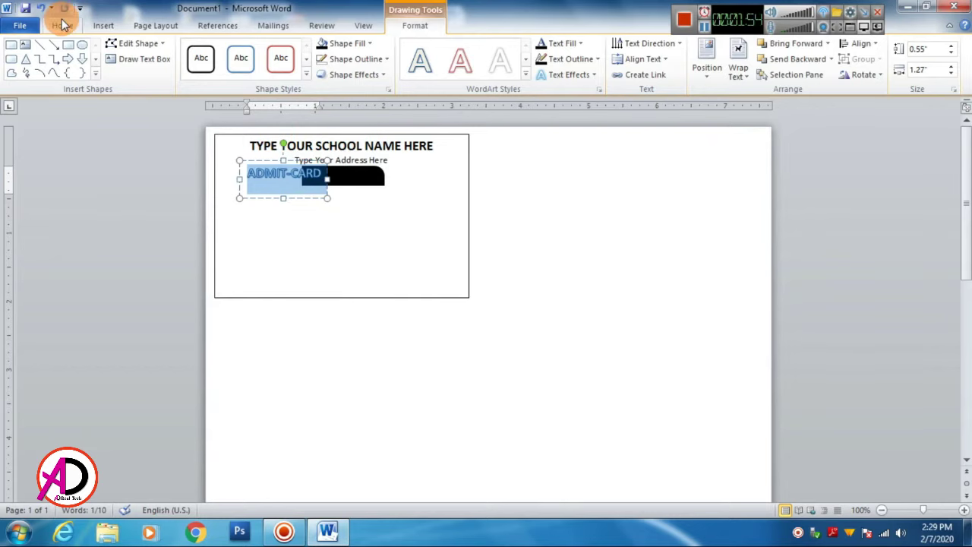
# - Give the ADMIT-CARD letters a white text fill
pyautogui.click(63, 25)
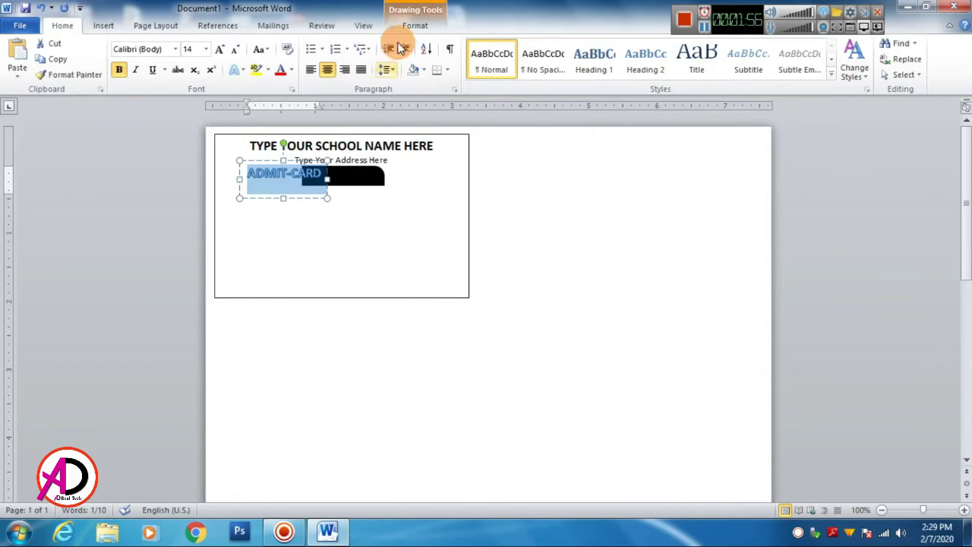
pyautogui.click(413, 24)
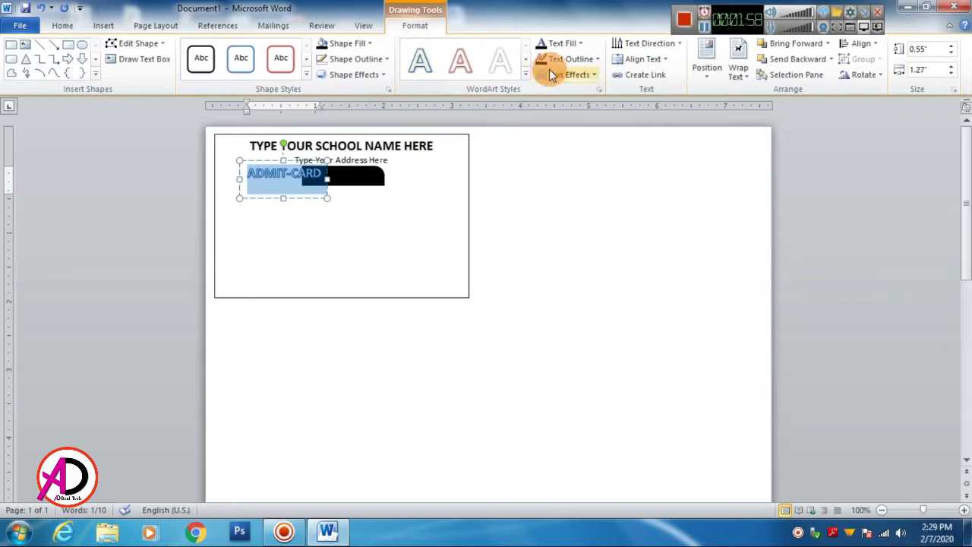
pyautogui.click(561, 43)
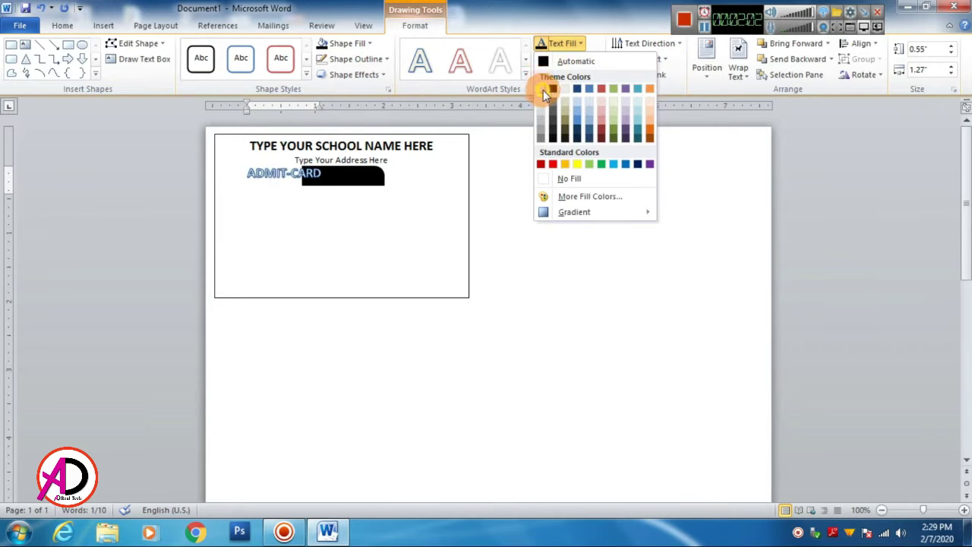
pyautogui.click(543, 89)
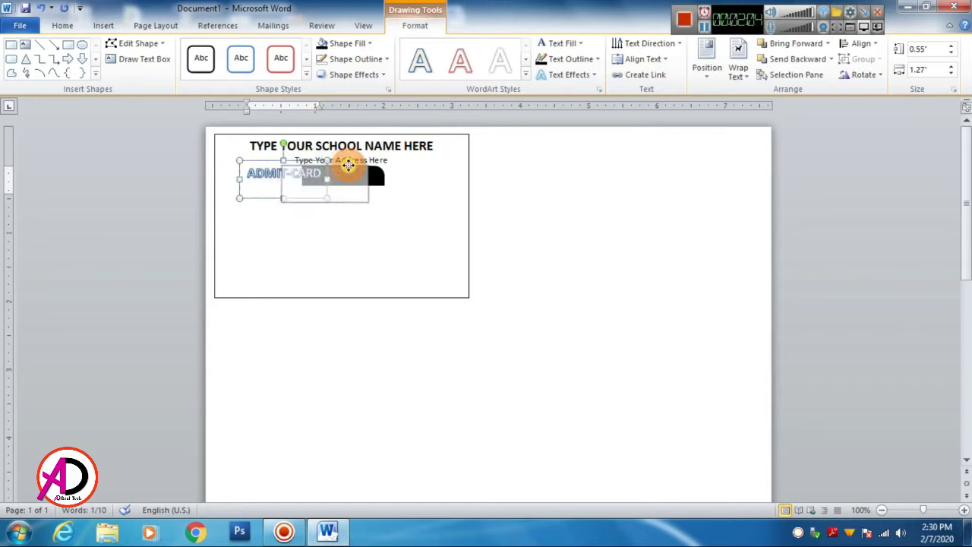
# - Centre ADMIT-CARD on the black bar with its box 0.34" high
pyautogui.moveTo(302, 163); pyautogui.dragTo(359, 168)
pyautogui.press('Up')
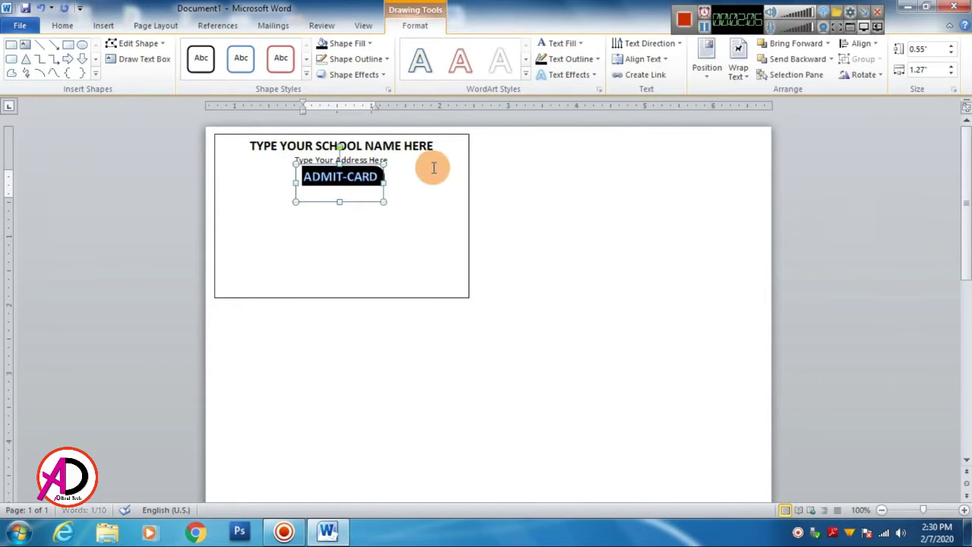
pyautogui.press('Up')
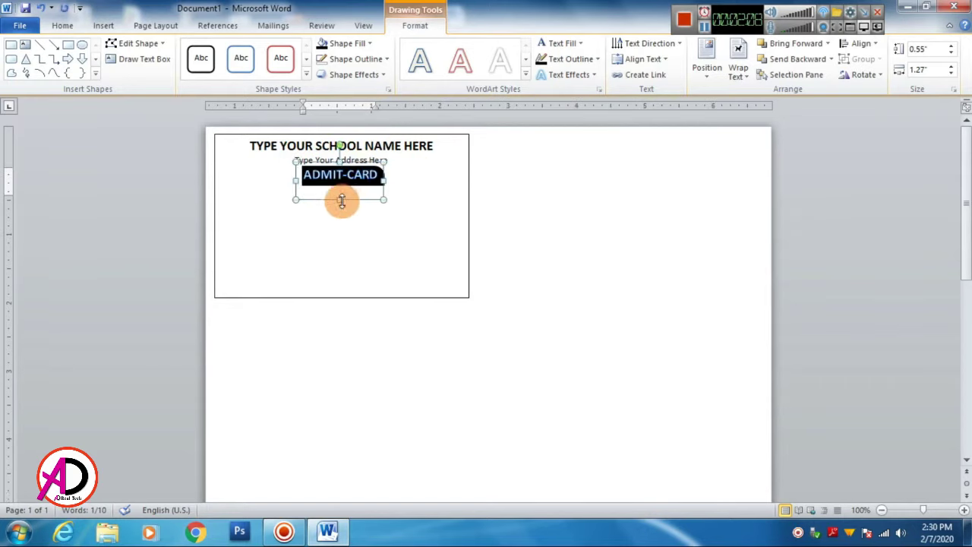
pyautogui.moveTo(341, 199); pyautogui.dragTo(343, 185)
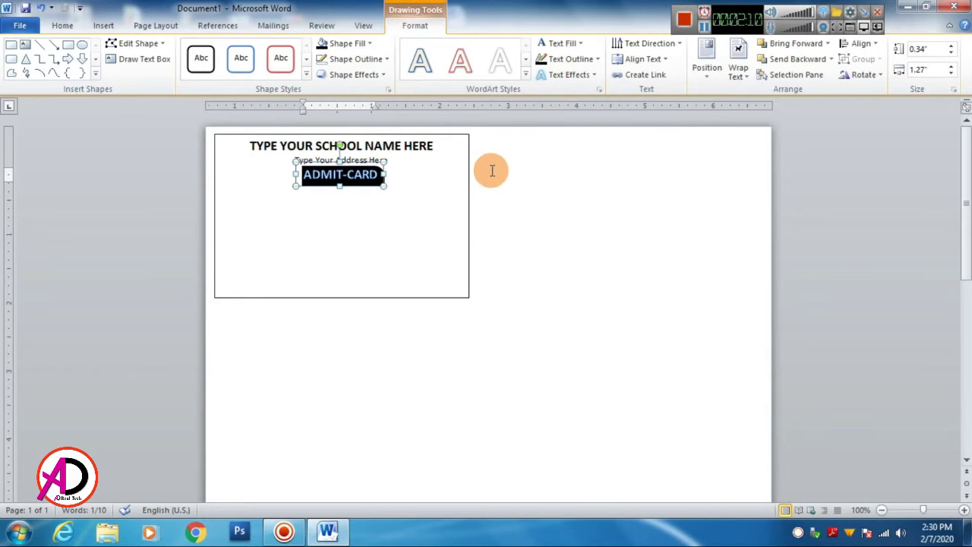
pyautogui.press('Right')
pyautogui.press('Right')
pyautogui.press('Right')
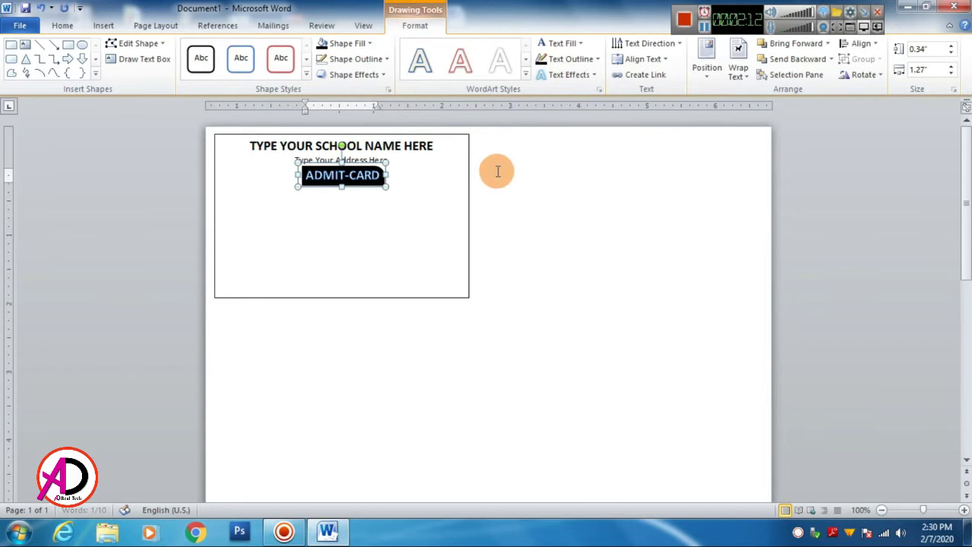
# - Set the ADMIT-CARD text outline to none
pyautogui.click(566, 59)
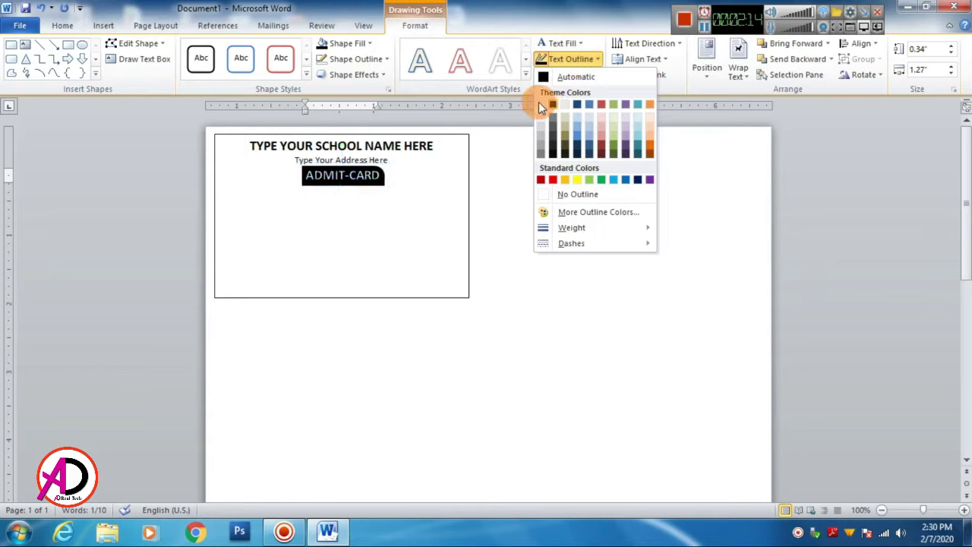
pyautogui.click(571, 195)
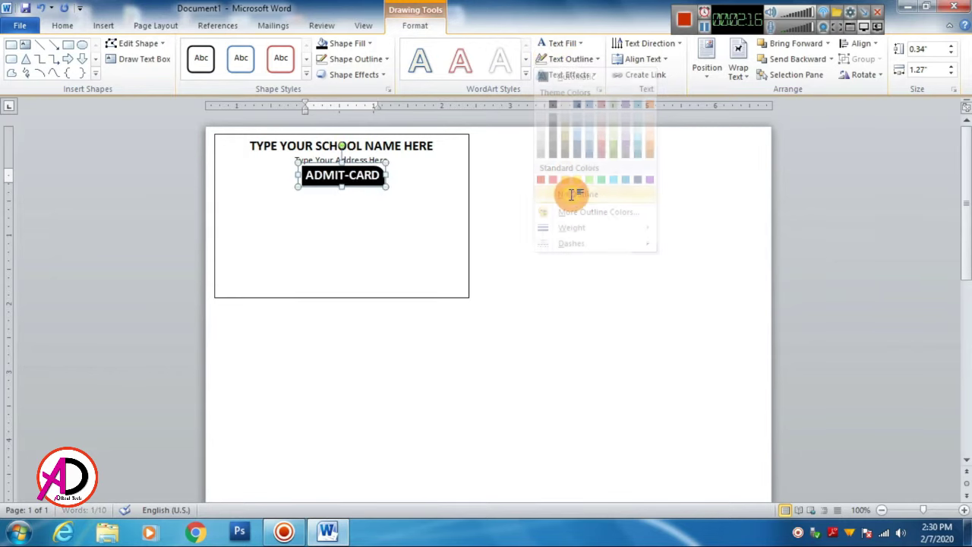
pyautogui.click(562, 75)
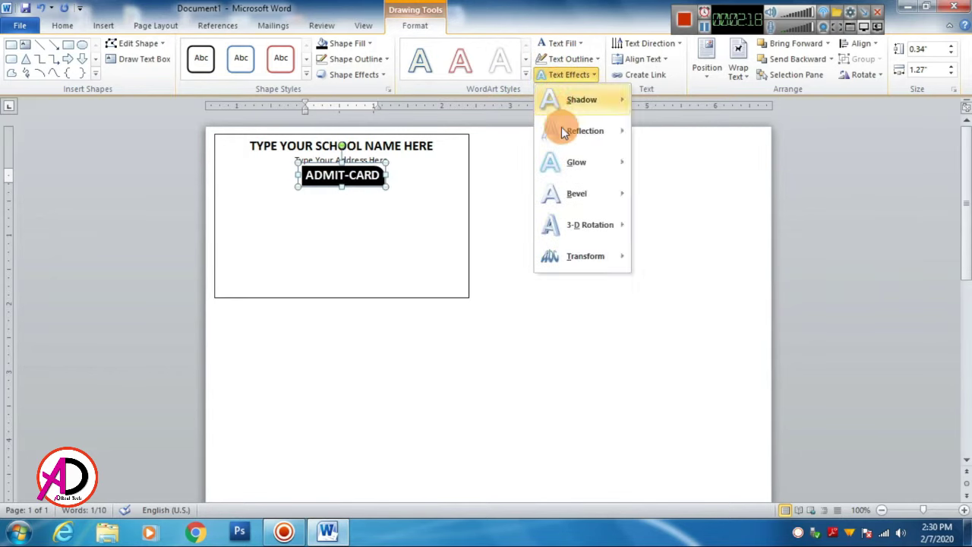
pyautogui.moveTo(582, 99)
pyautogui.click(602, 201)
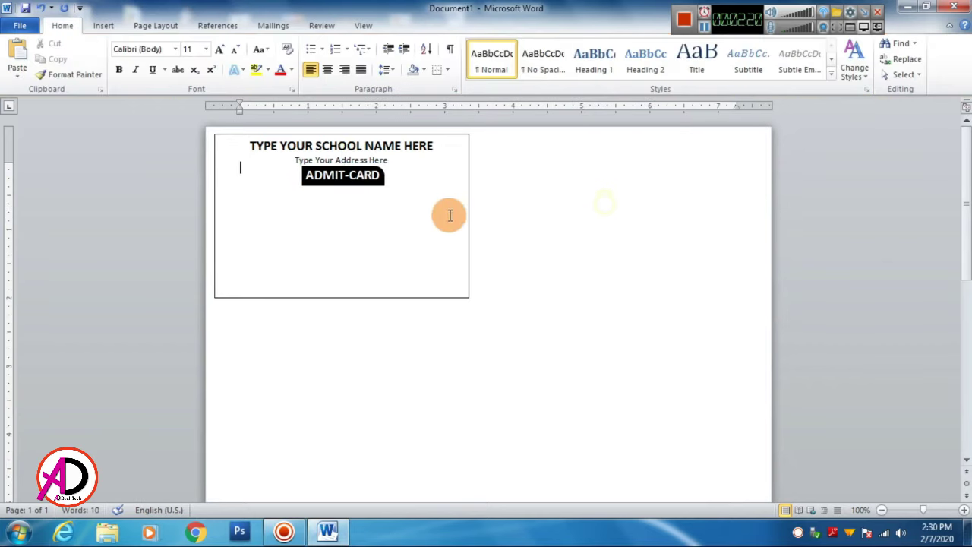
# - Left-align the card text, adjust its left indent, and add the 'STUDENT NAME:' line
pyautogui.click(451, 155)
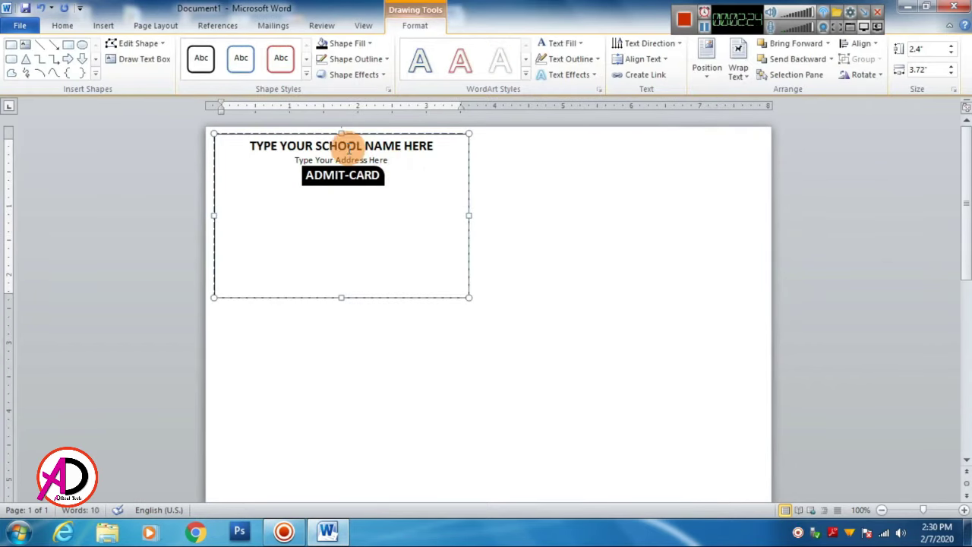
pyautogui.click(63, 26)
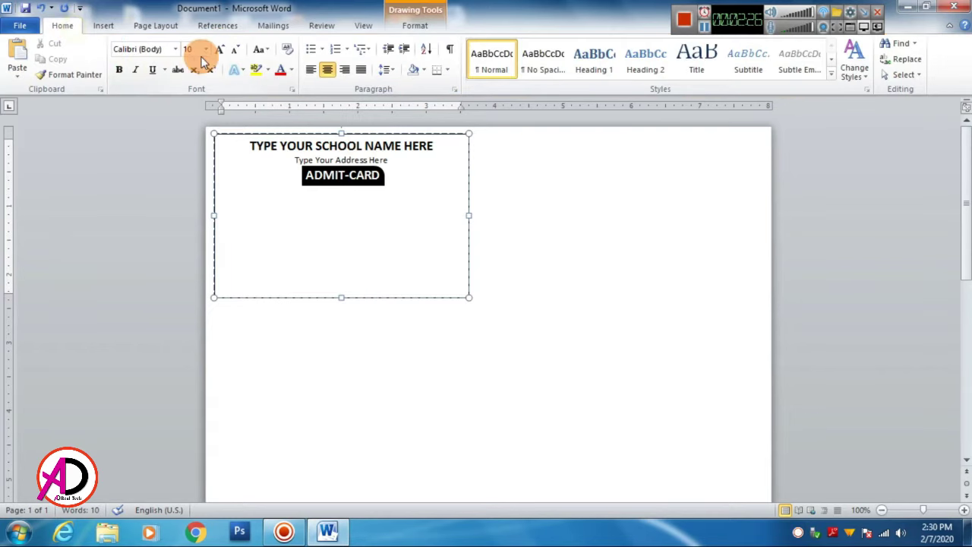
pyautogui.click(311, 68)
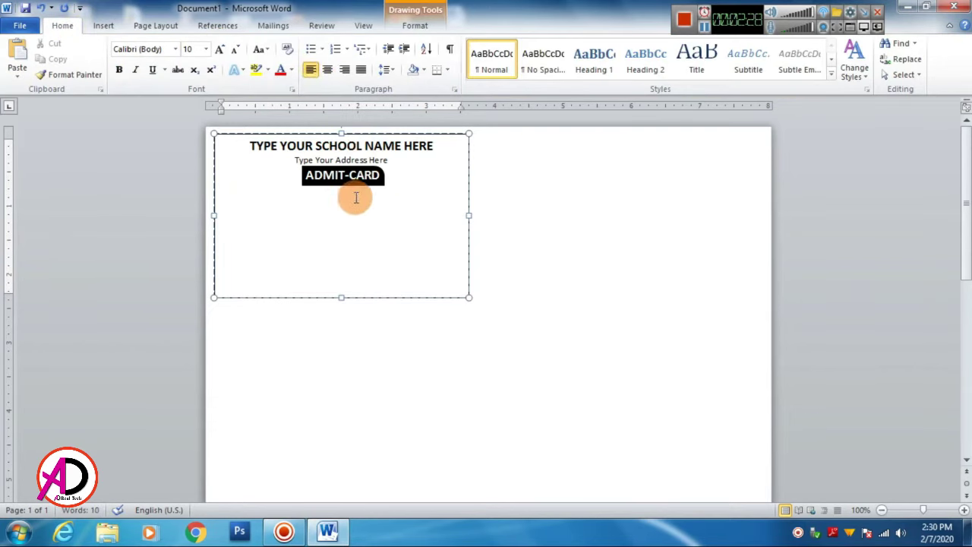
pyautogui.moveTo(225, 109); pyautogui.dragTo(238, 109)
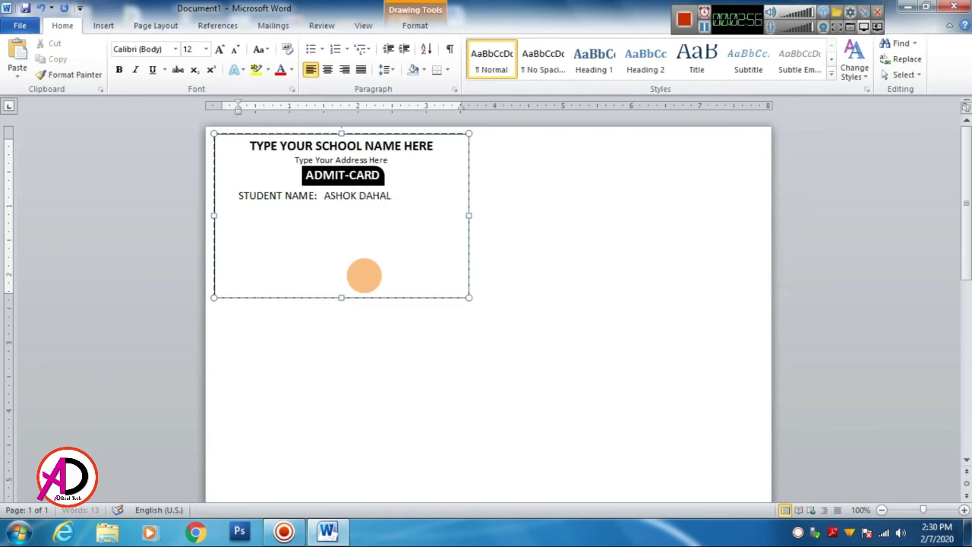
# - Align the student's name with the value column using a tab
pyautogui.click(322, 196)
pyautogui.press('Tab')
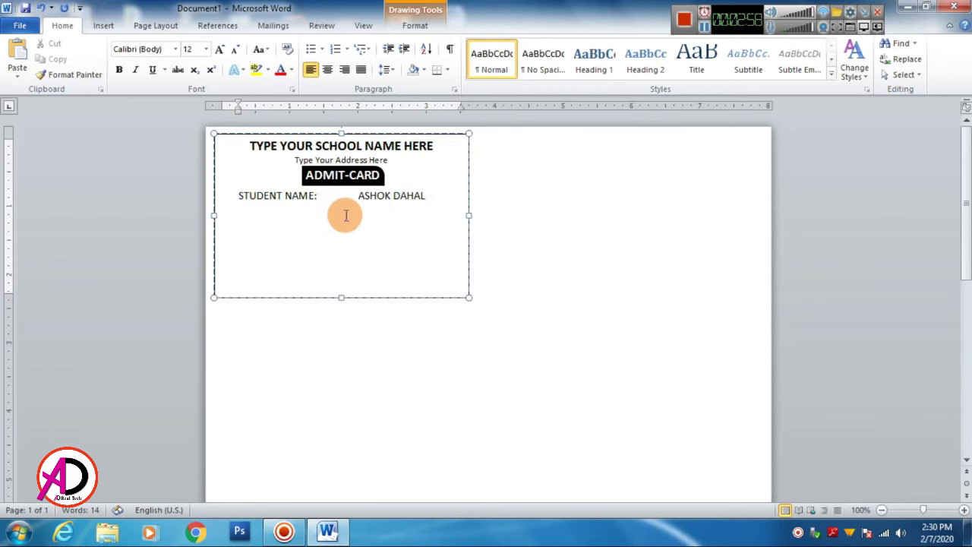
pyautogui.click(428, 195)
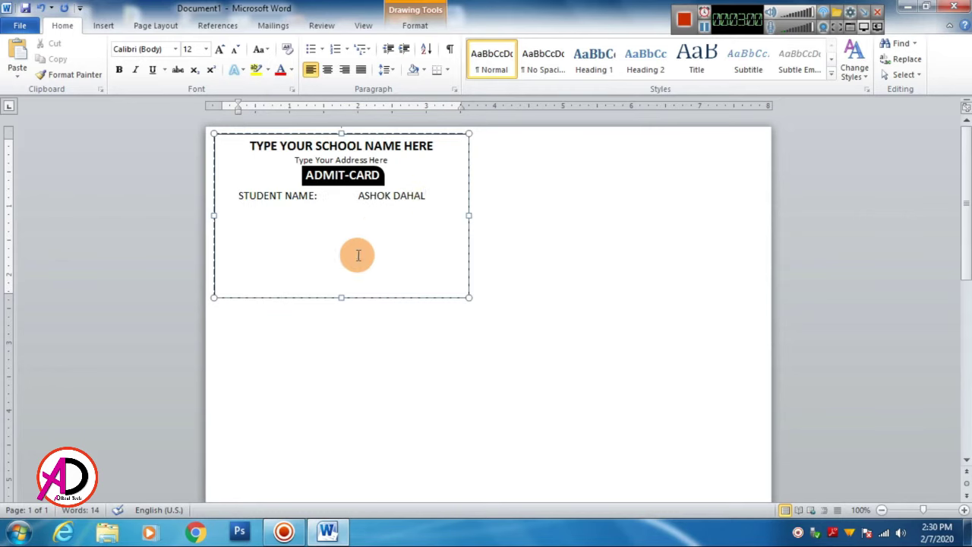
pyautogui.click(357, 196)
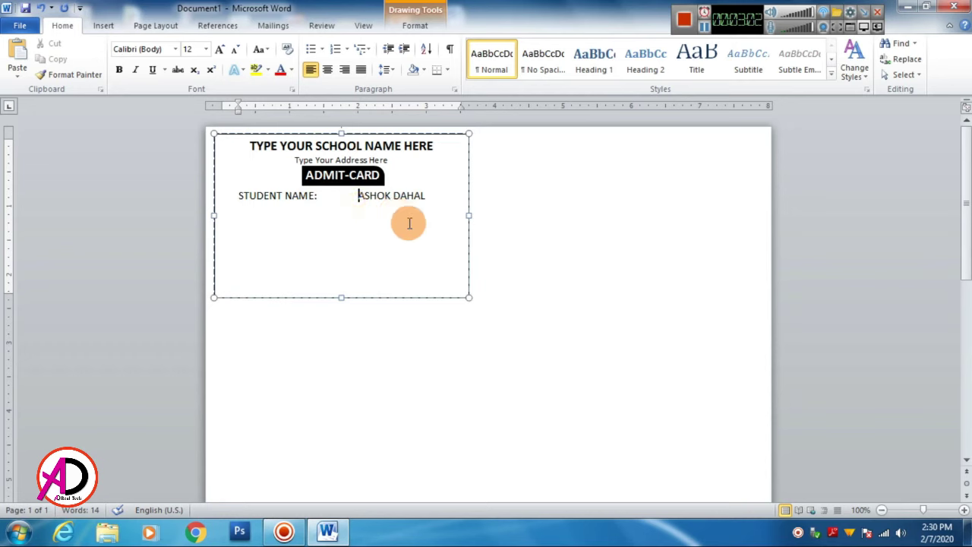
pyautogui.press('BackSpace')
pyautogui.click(406, 199)
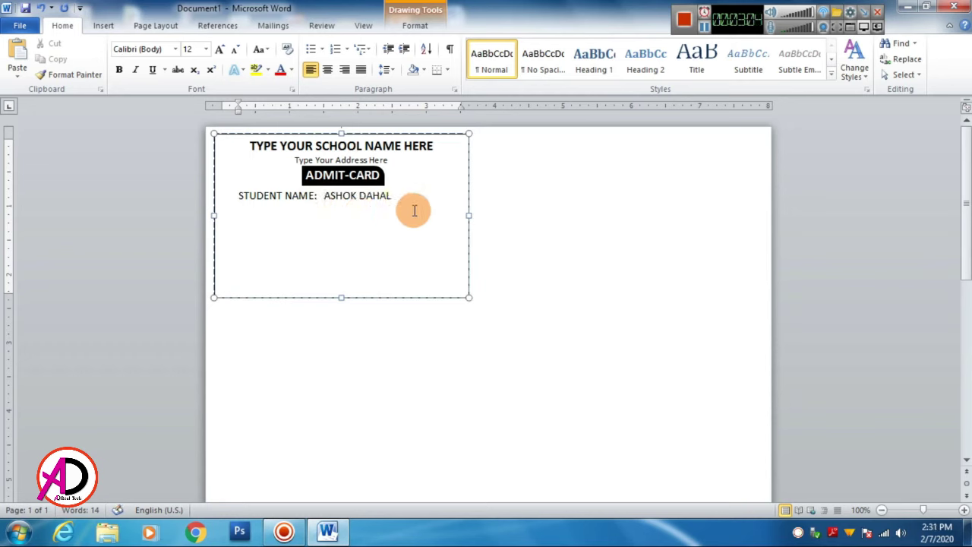
# - Add ADDRESS, DOF, SEC A and ROLL NO. 12 lines with tabbed values
pyautogui.press('Return')
pyautogui.write('ADDRESS: bIRTAM')
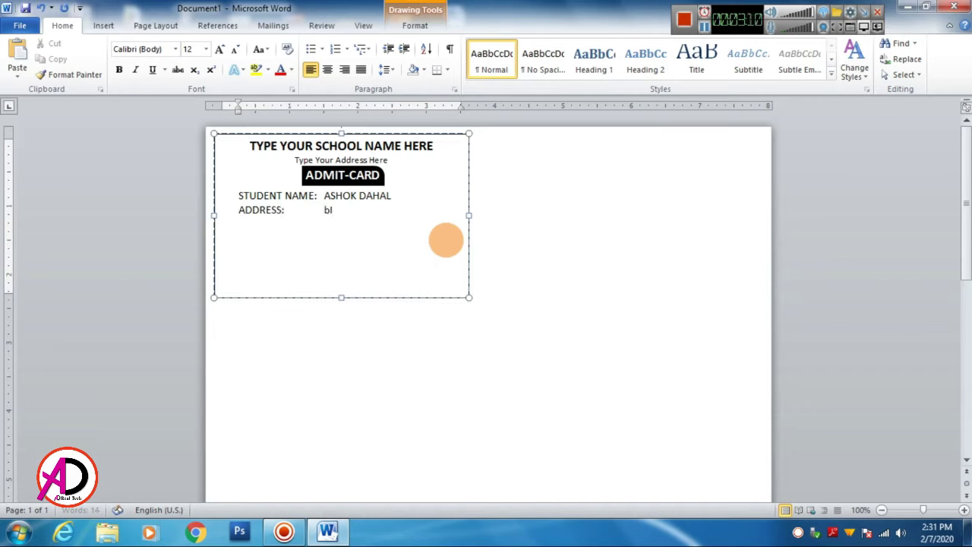
pyautogui.press('BackSpace')
pyautogui.press('BackSpace')
pyautogui.press('BackSpace')
pyautogui.press('BackSpace')
pyautogui.press('BackSpace')
pyautogui.press('BackSpace')
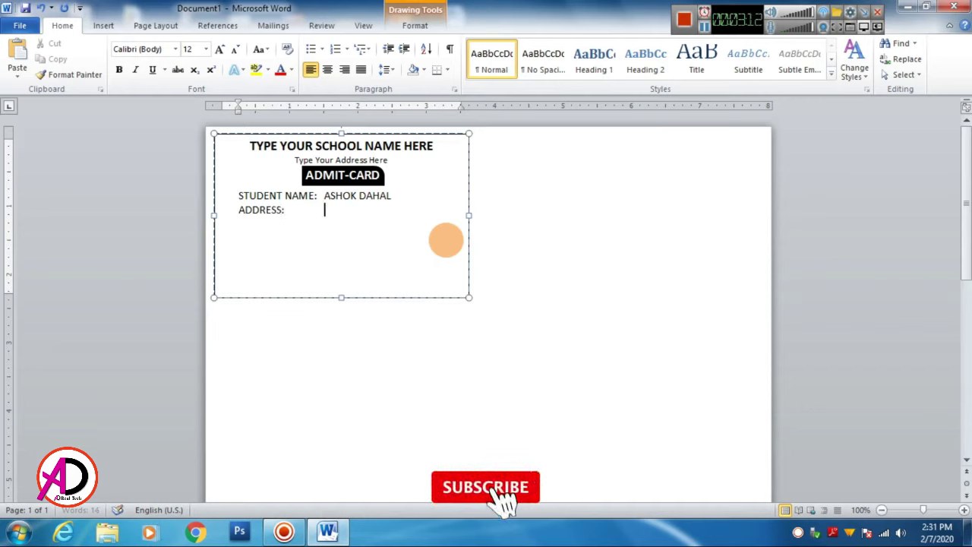
pyautogui.write('BIRTAMOD')
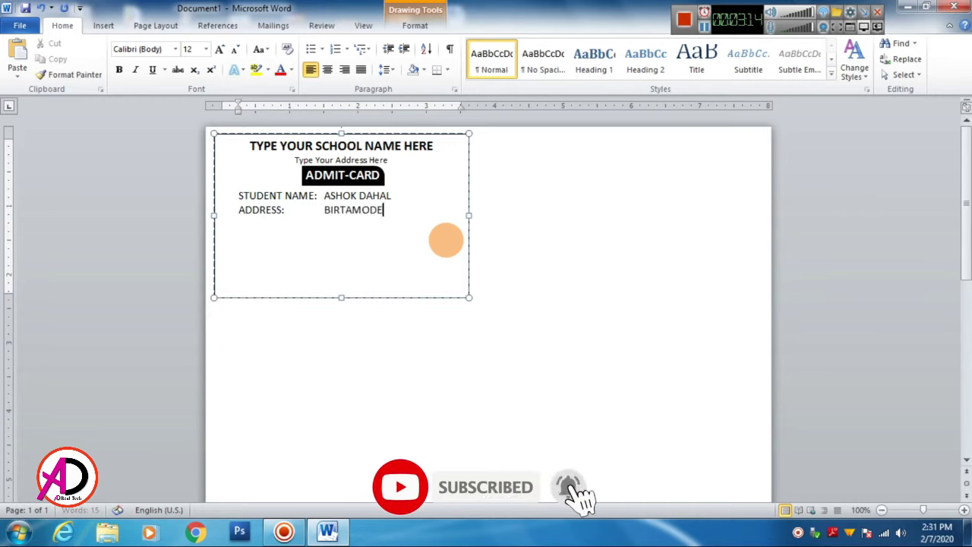
pyautogui.write('E')
pyautogui.write('-')
pyautogui.write(' JHA')
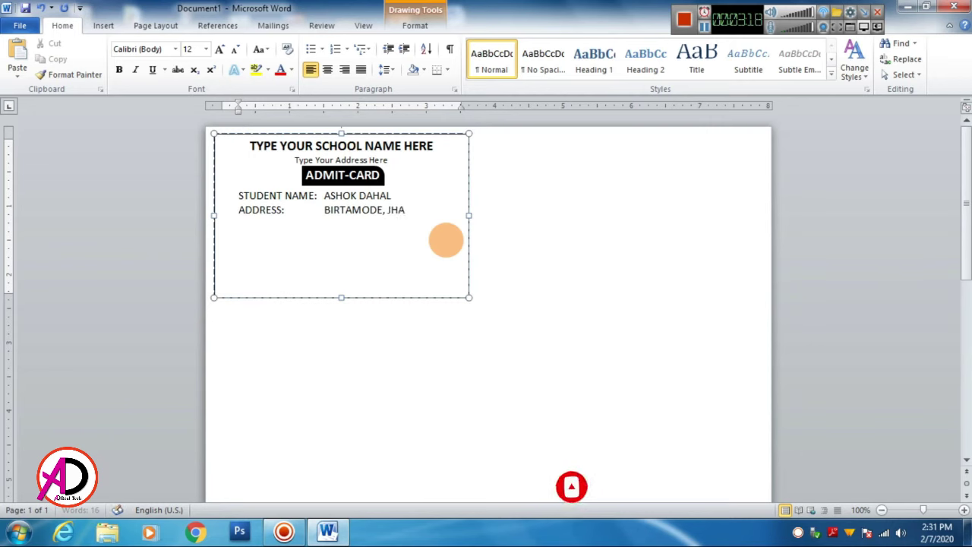
pyautogui.write('PA')
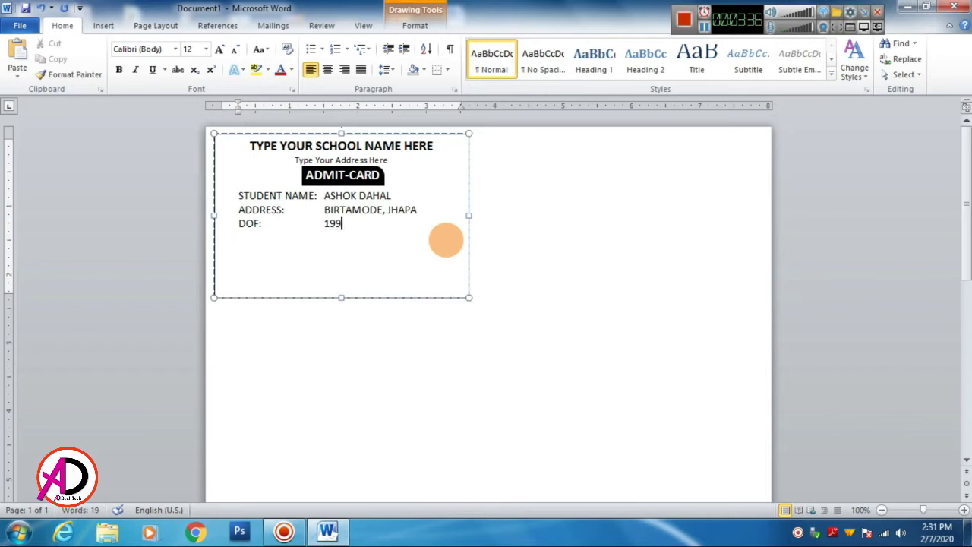
pyautogui.write('-01-20')
pyautogui.write('ROLL NO.')
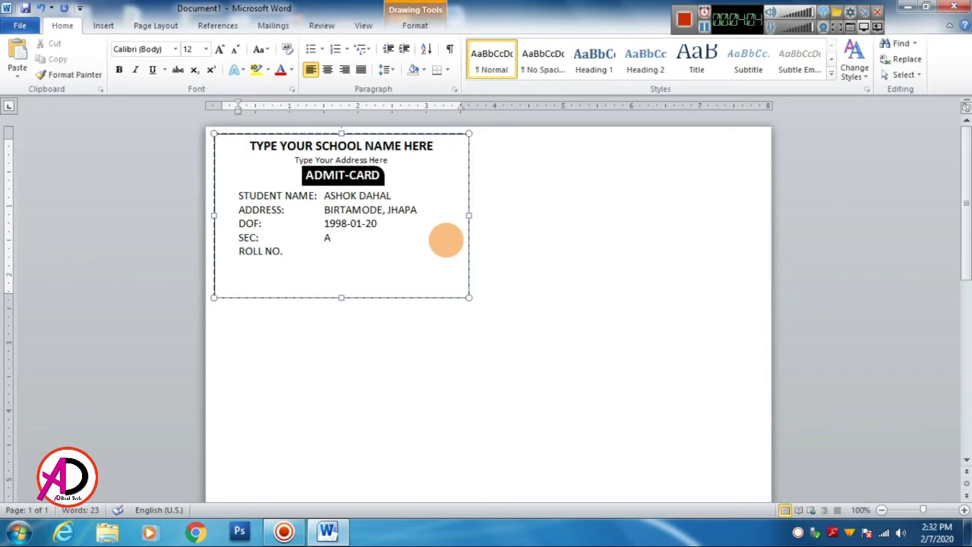
pyautogui.write('12')
# - Place a small text box beside roll number 12 with no space after its paragraph
pyautogui.click(99, 27)
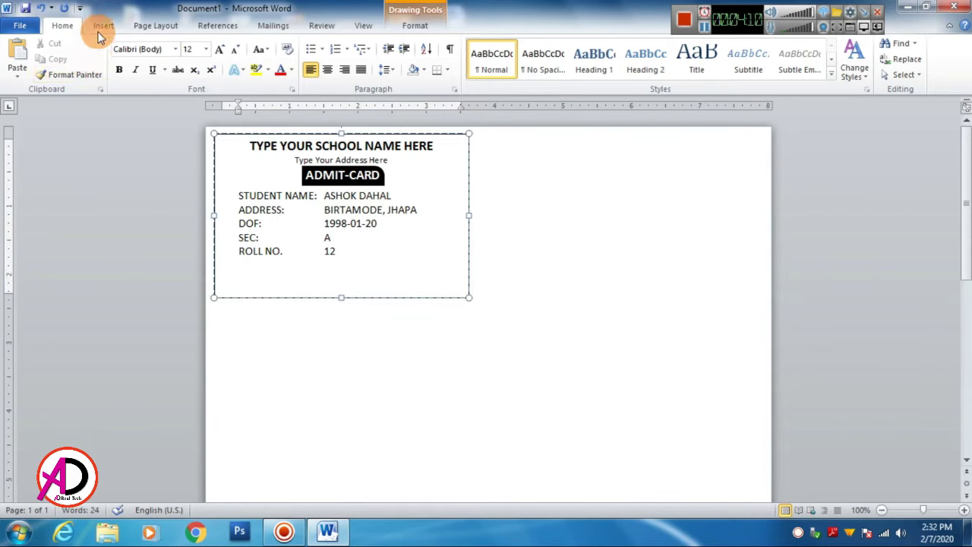
pyautogui.click(209, 68)
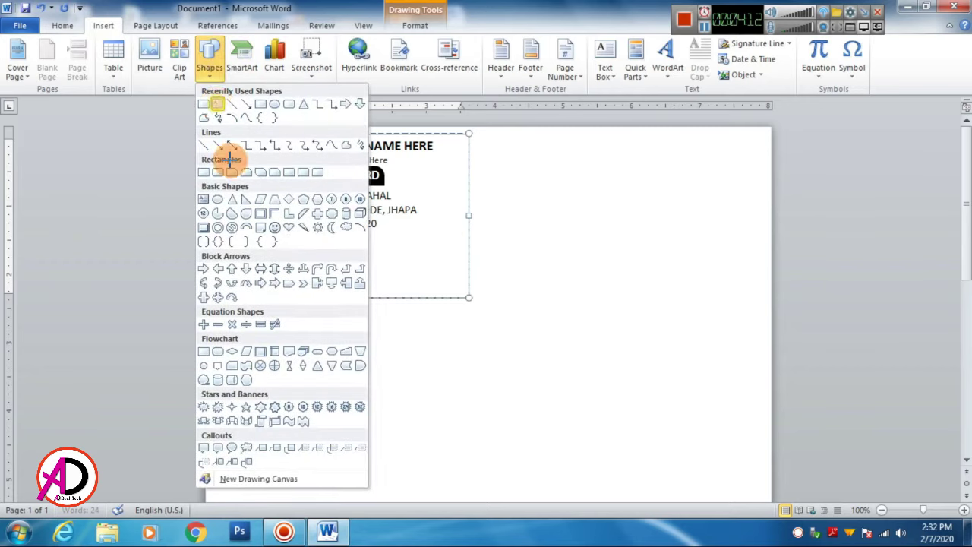
pyautogui.click(207, 198)
pyautogui.moveTo(222, 263); pyautogui.dragTo(306, 286)
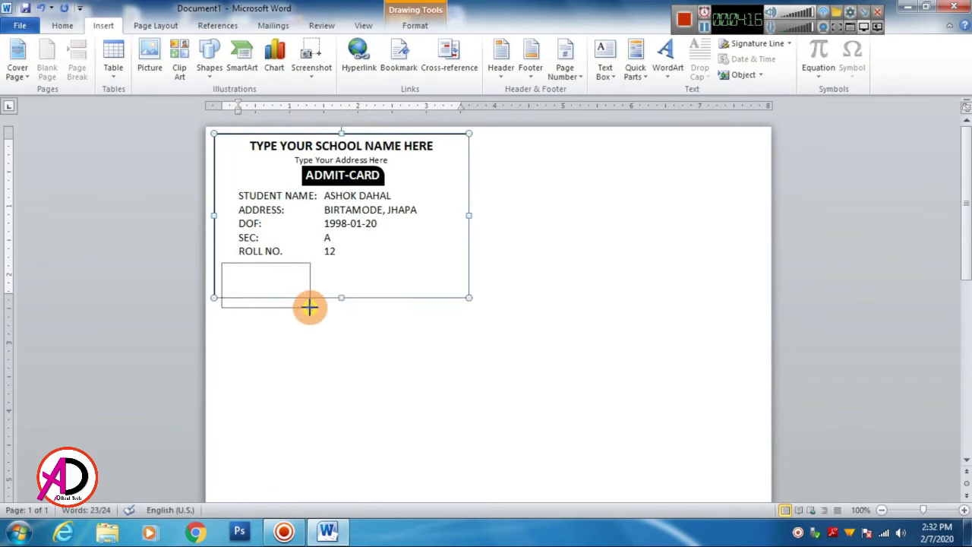
pyautogui.moveTo(307, 285); pyautogui.dragTo(313, 308)
pyautogui.moveTo(307, 263); pyautogui.dragTo(429, 244)
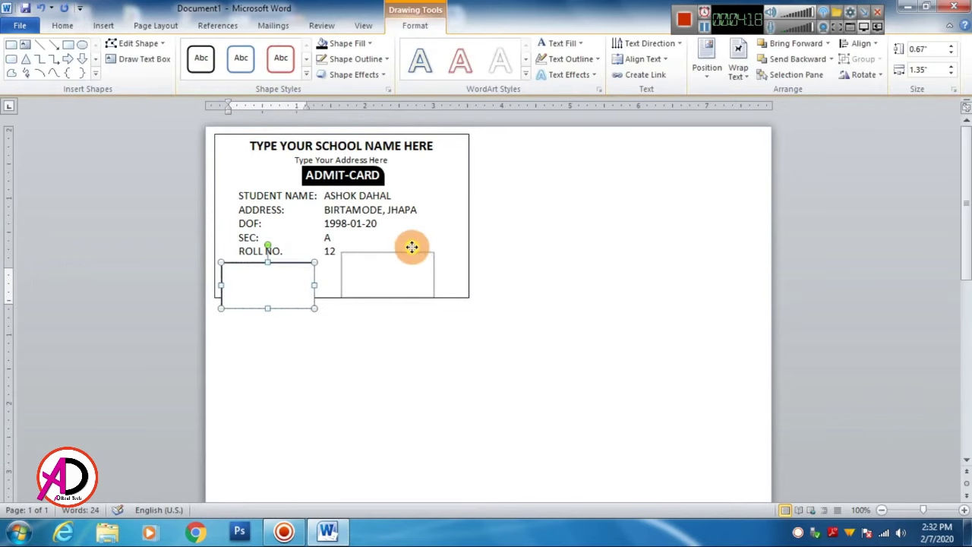
pyautogui.click(411, 271)
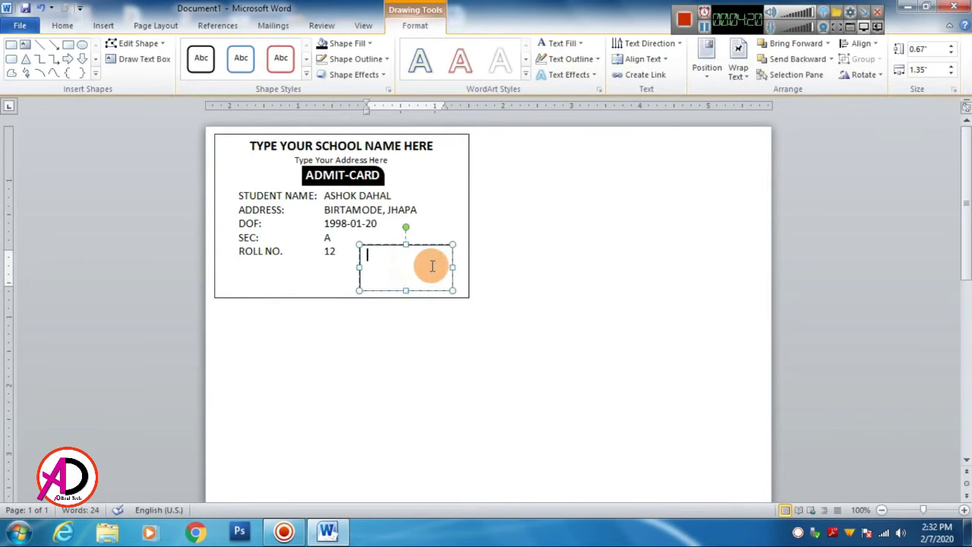
pyautogui.click(63, 25)
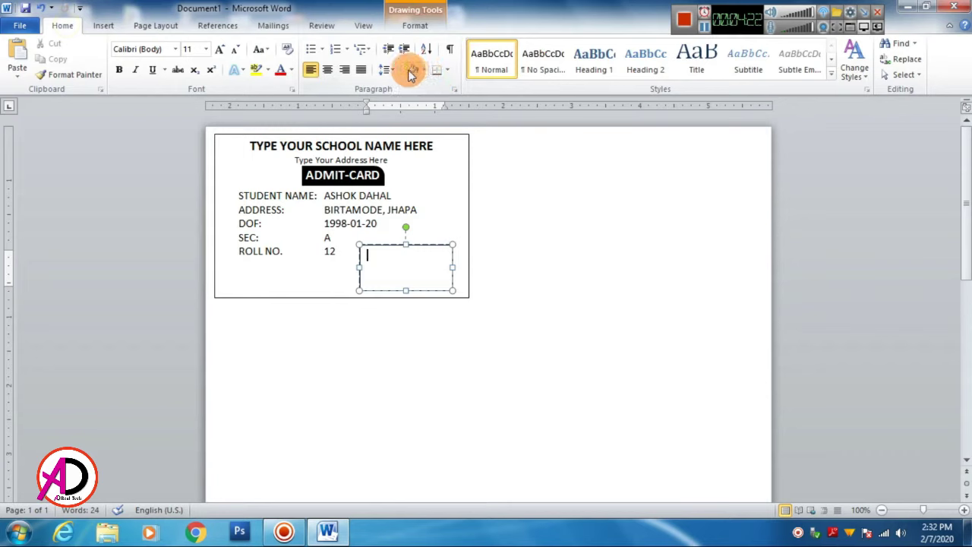
pyautogui.click(385, 69)
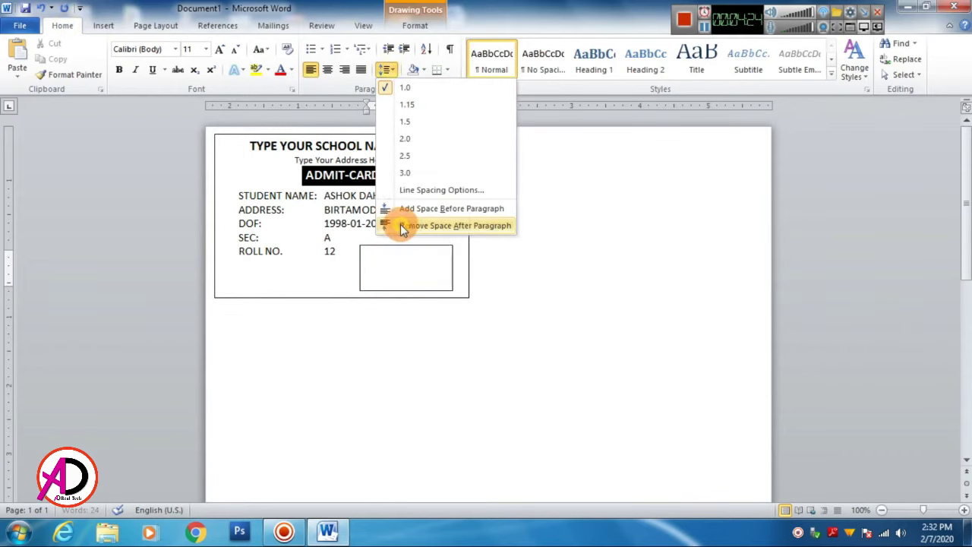
pyautogui.click(403, 226)
pyautogui.write('______________')
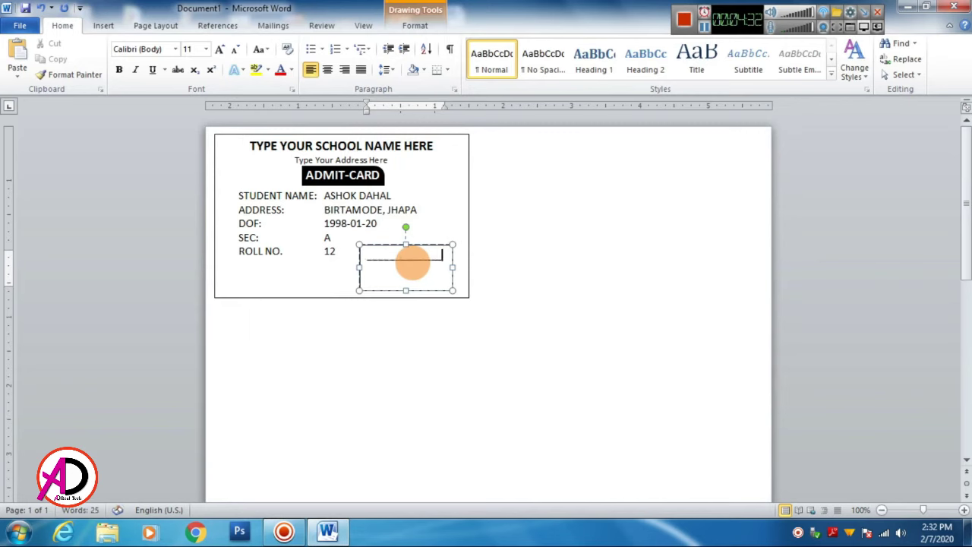
# - Add a centred 'PRINCIPAL' caption under the centred underscore signature line
pyautogui.press('Return')
pyautogui.hotkey('ctrl', 'z')
pyautogui.write('p')
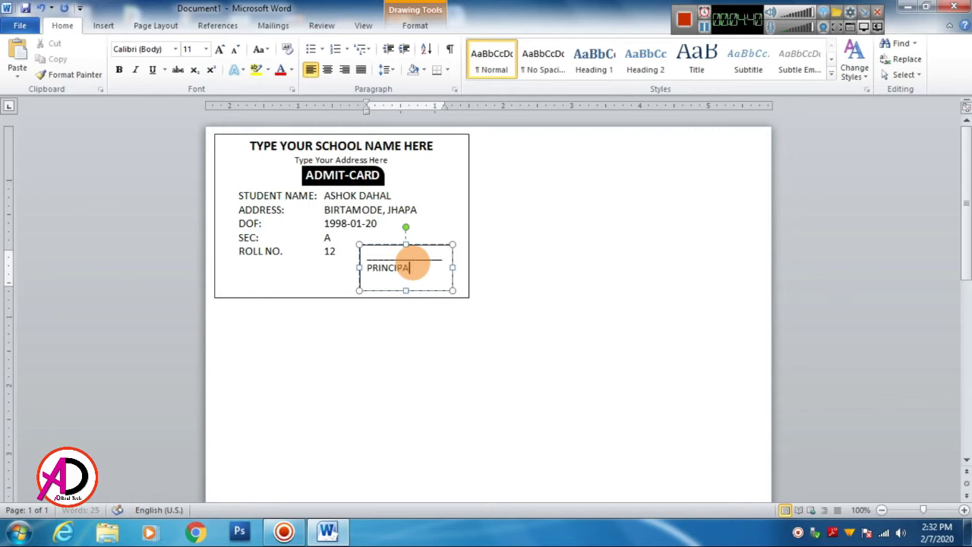
pyautogui.hotkey('ctrl', 'e')
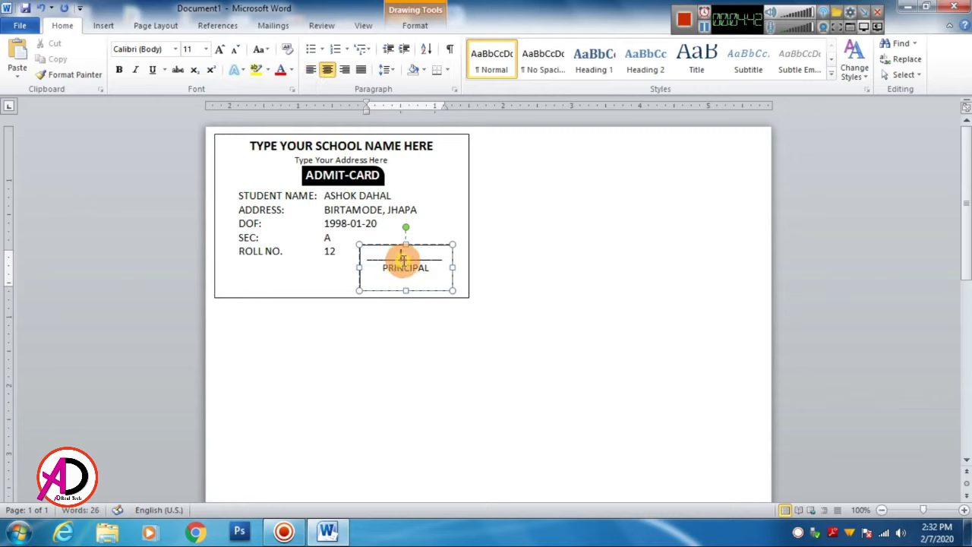
pyautogui.click(401, 255)
pyautogui.hotkey('ctrl', 'e')
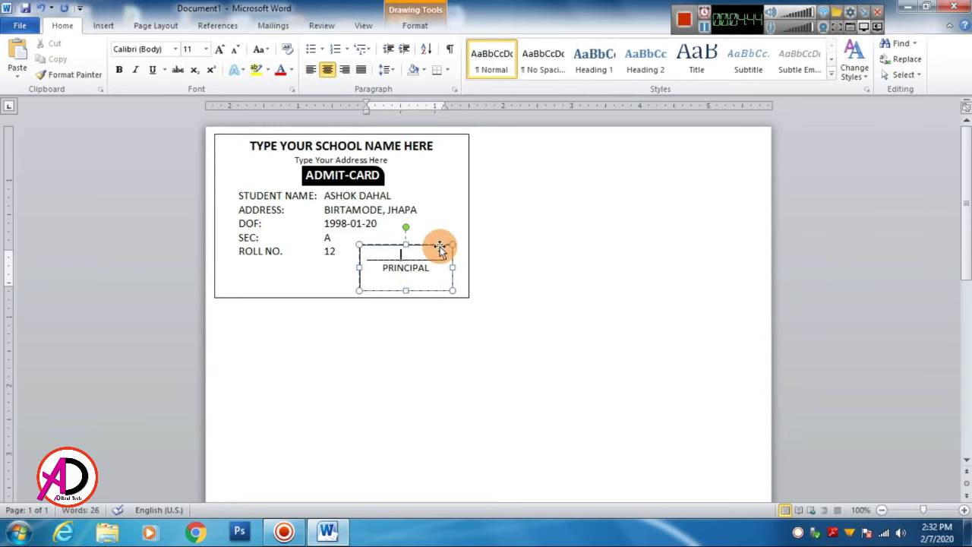
# - Set the signature text box to No Fill and No Outline
pyautogui.click(440, 244)
pyautogui.click(415, 26)
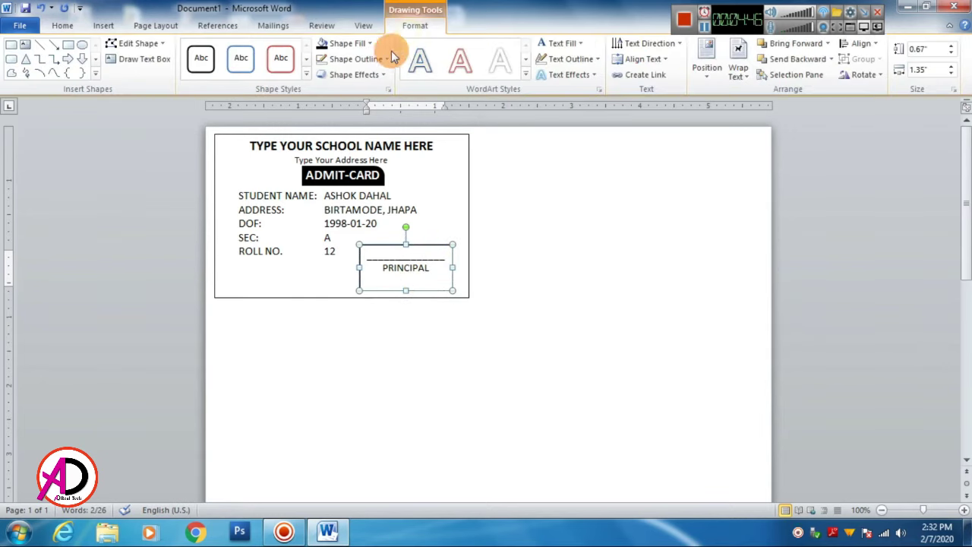
pyautogui.click(349, 45)
pyautogui.click(346, 162)
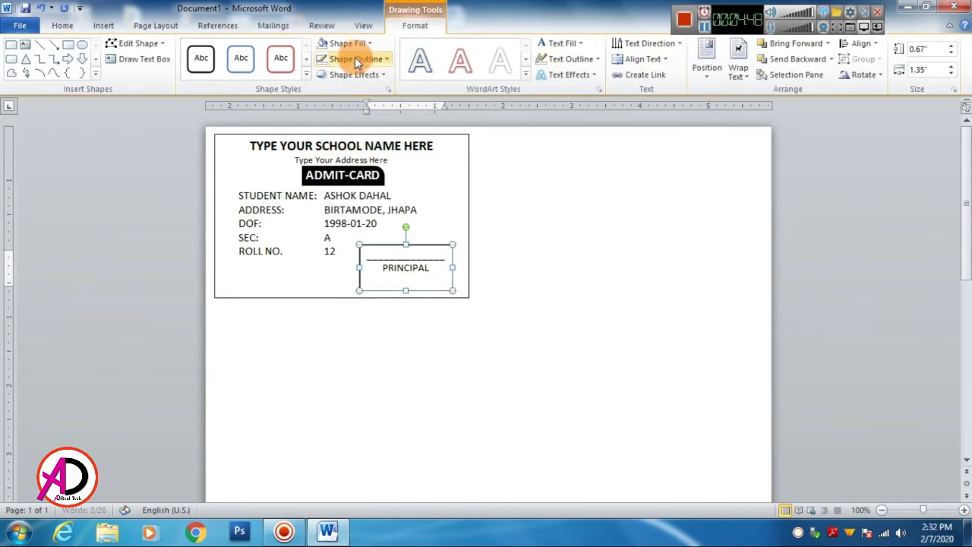
pyautogui.click(354, 59)
pyautogui.click(358, 177)
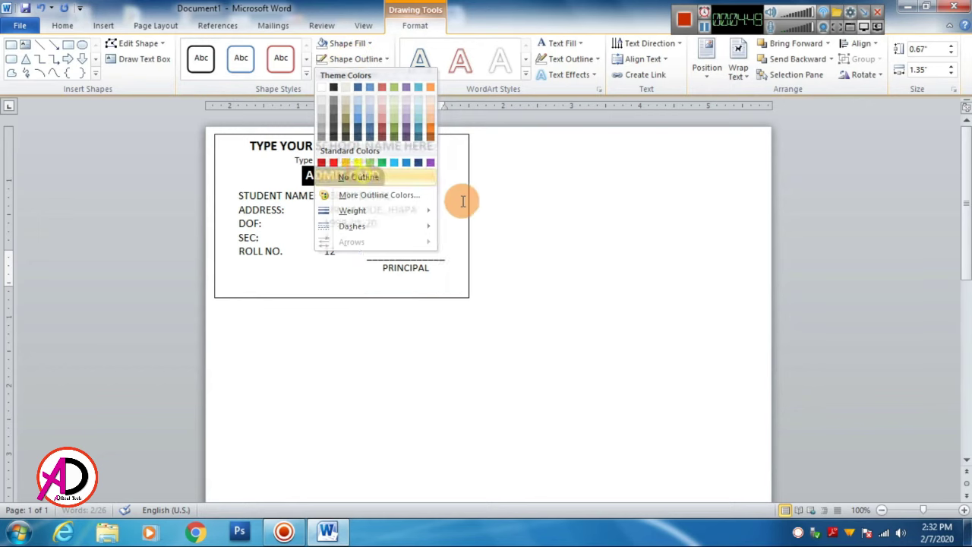
pyautogui.click(544, 197)
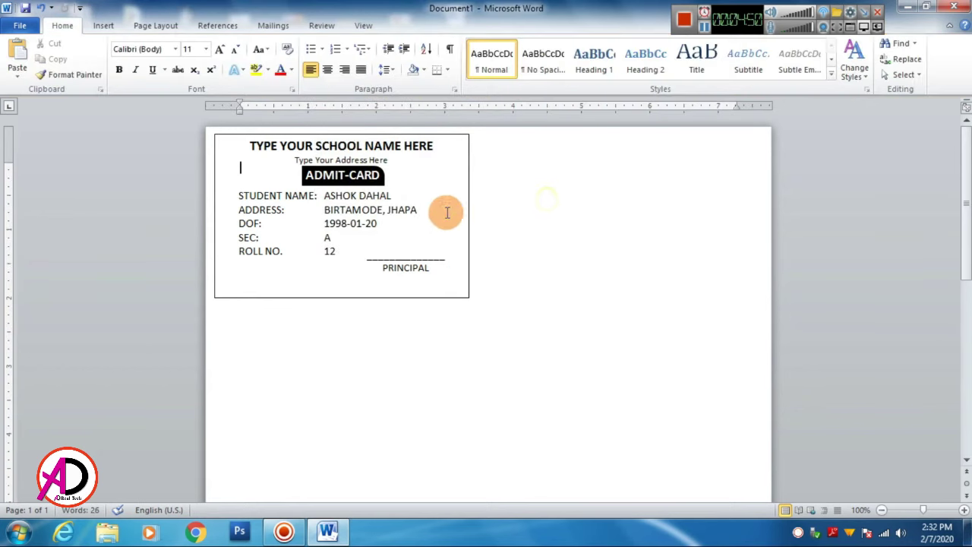
# - Insert the School Logo PNG from the Desktop into the card
pyautogui.click(103, 25)
pyautogui.click(146, 53)
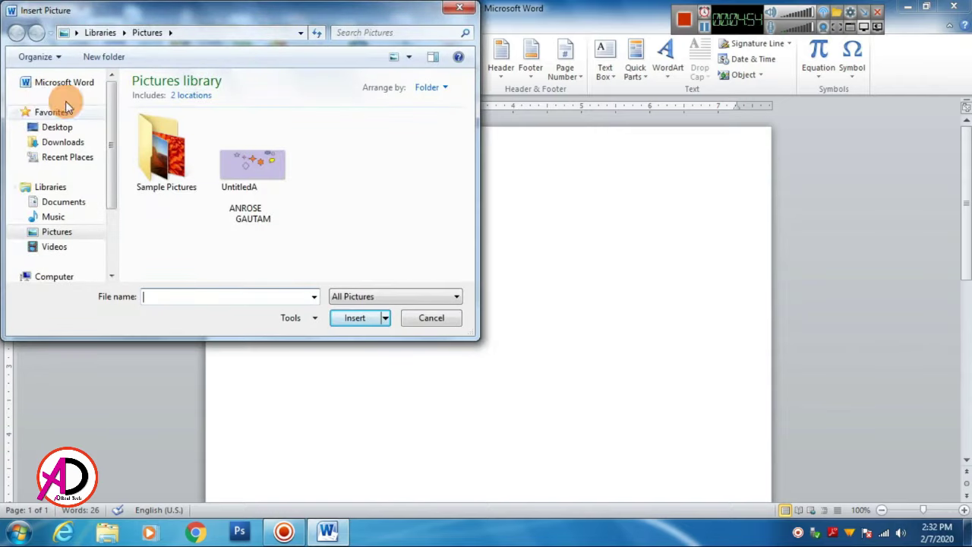
pyautogui.click(54, 127)
pyautogui.moveTo(471, 116)
pyautogui.mouseDown()
pyautogui.moveTo(491, 262)
pyautogui.moveTo(491, 220)
pyautogui.mouseUp()
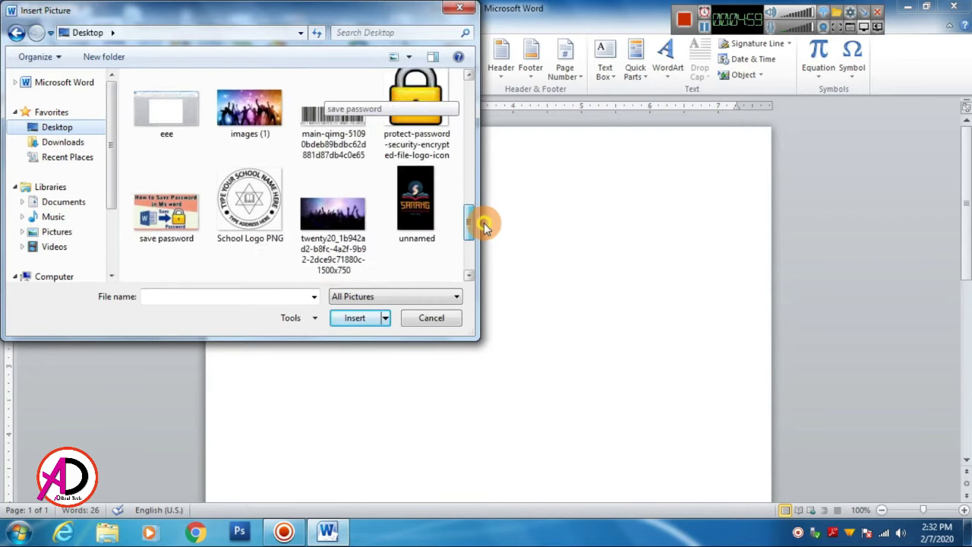
pyautogui.click(283, 224)
pyautogui.click(354, 318)
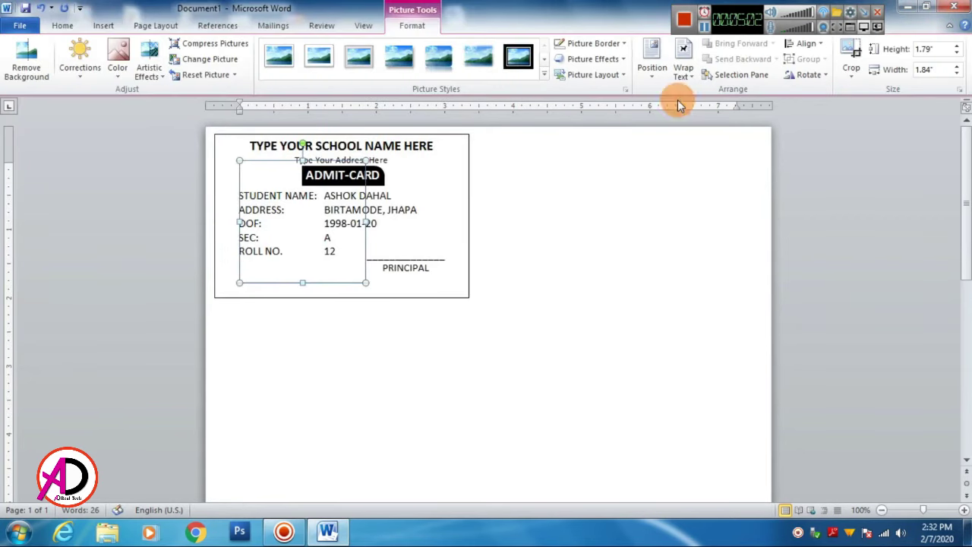
# - Set the logo to In Front of Text, shrink it to 0.48" by 0.49", and place it top-left
pyautogui.click(683, 69)
pyautogui.click(729, 192)
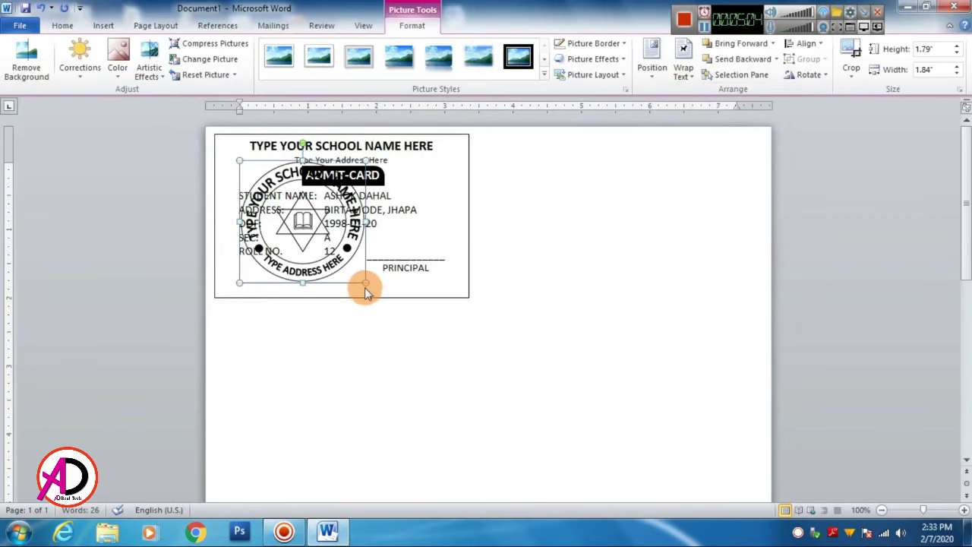
pyautogui.moveTo(365, 290); pyautogui.dragTo(266, 192)
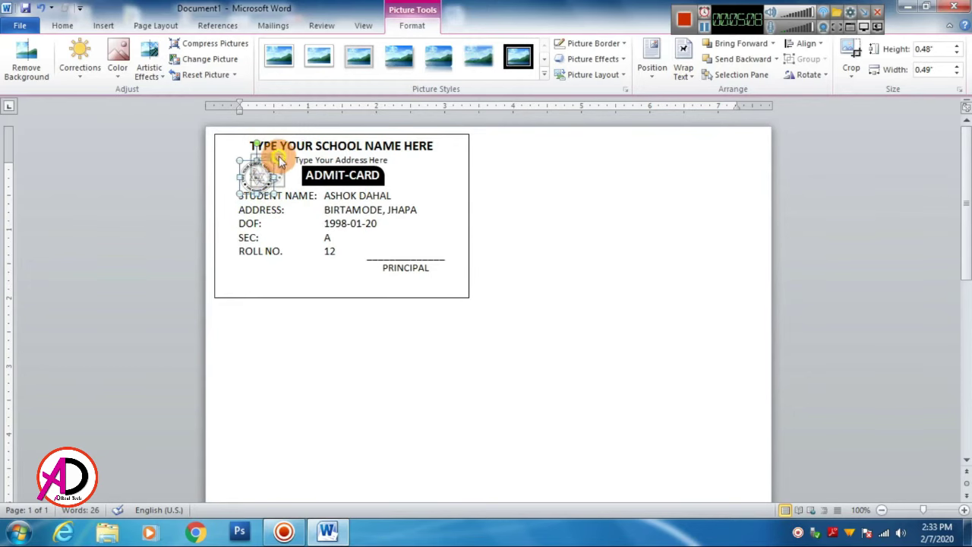
pyautogui.click(523, 229)
pyautogui.click(278, 176)
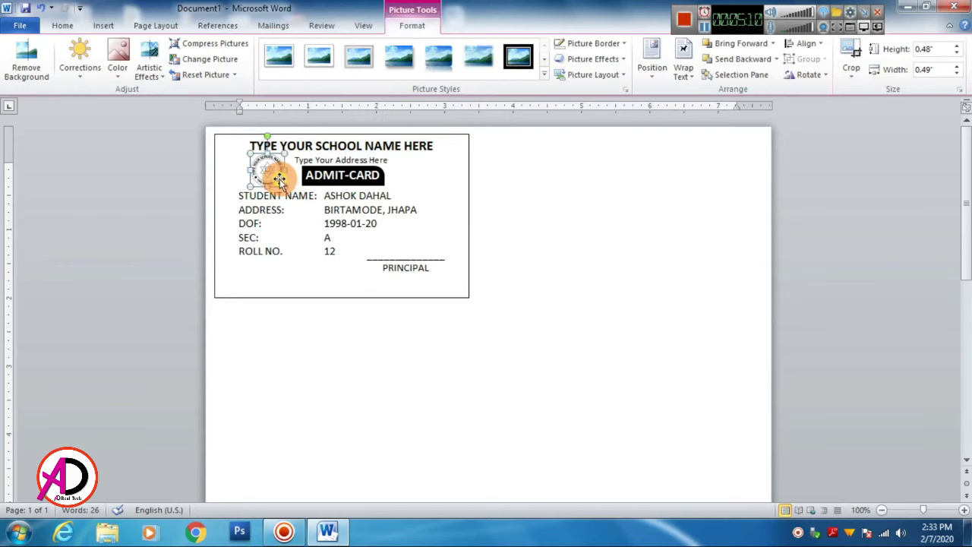
# - Draw a rectangle at the card's top-right, then delete it
pyautogui.click(567, 260)
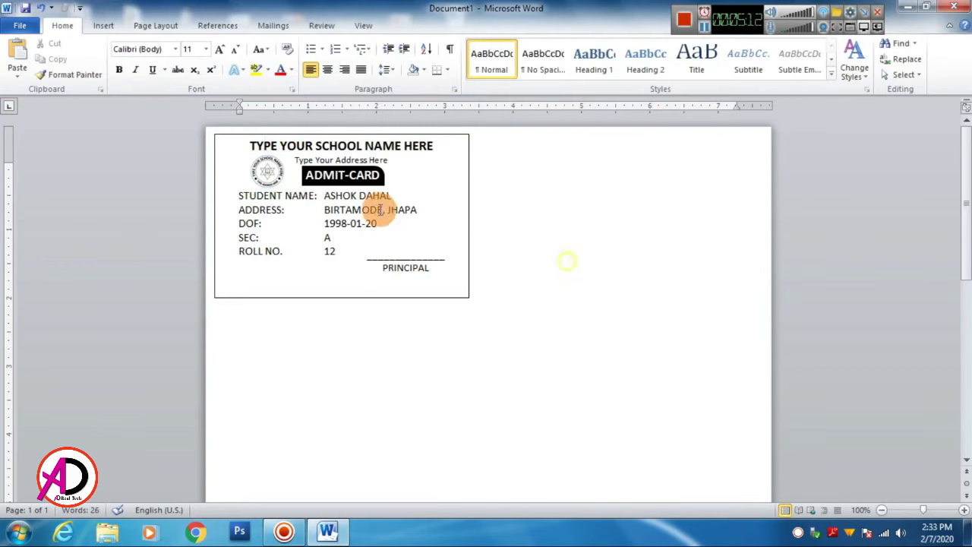
pyautogui.click(101, 25)
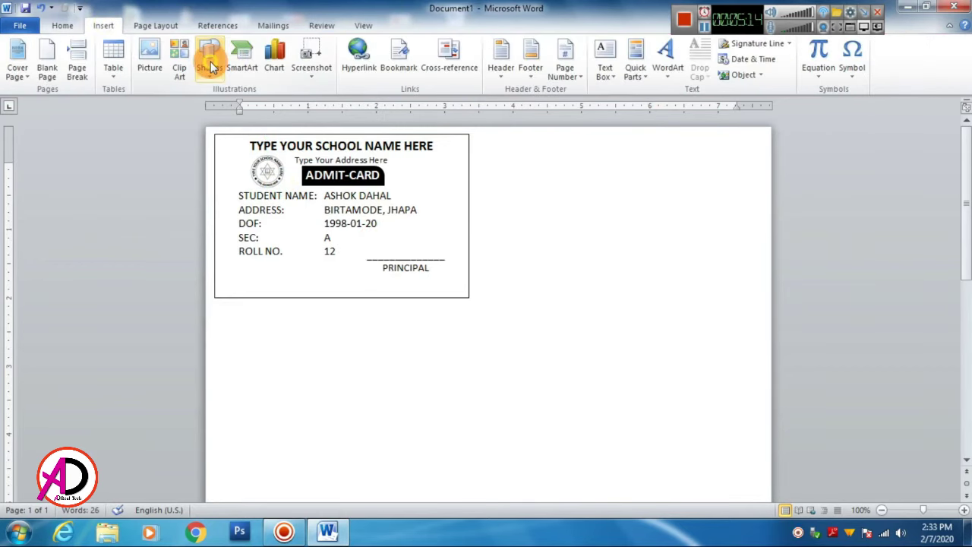
pyautogui.click(212, 68)
pyautogui.click(260, 104)
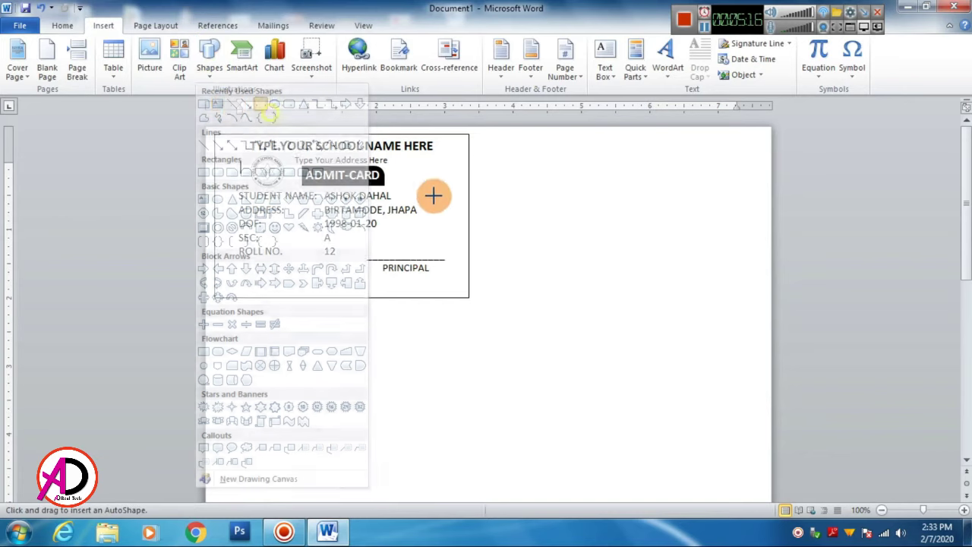
pyautogui.moveTo(414, 158); pyautogui.dragTo(459, 205)
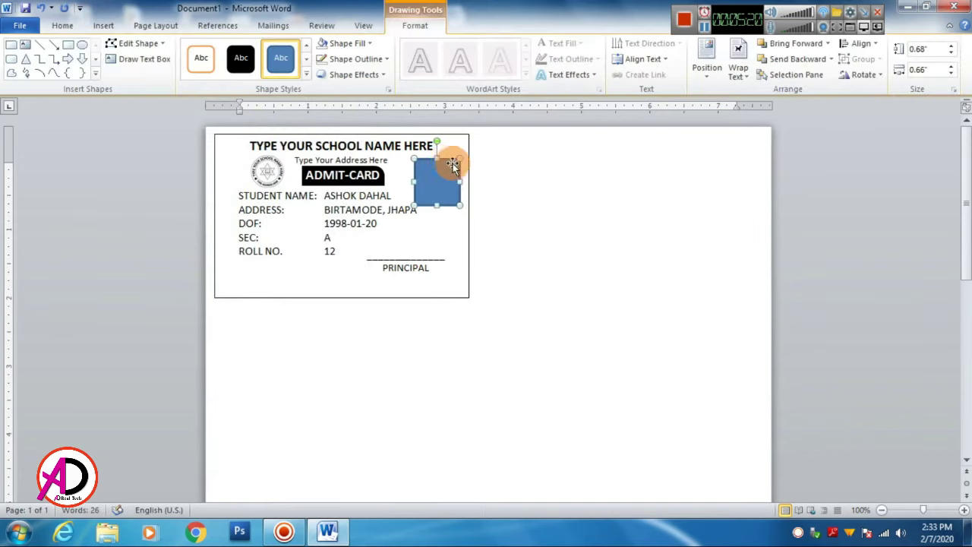
pyautogui.press('Delete')
# - Draw a text box at the card's top-right corner, about 0.66" by 0.67"
pyautogui.click(116, 23)
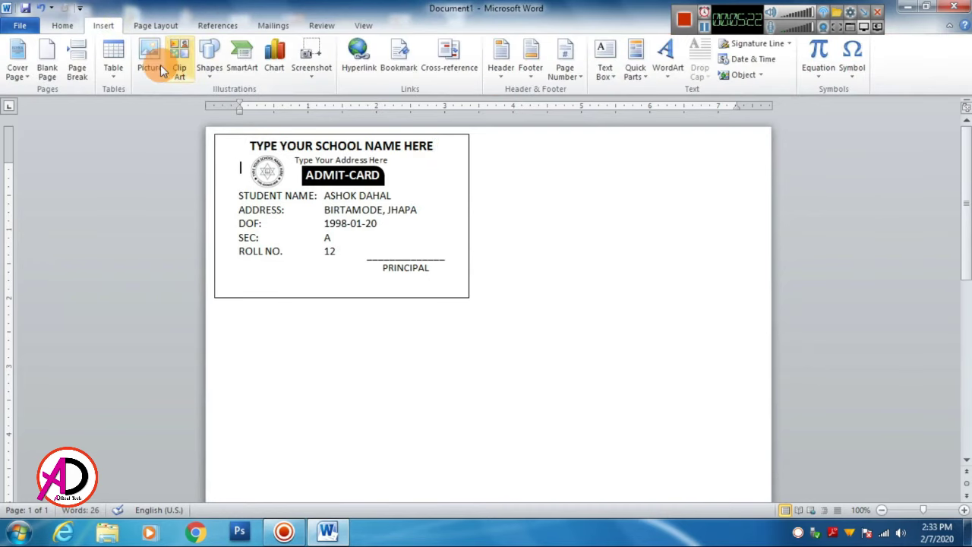
pyautogui.click(208, 57)
pyautogui.click(203, 98)
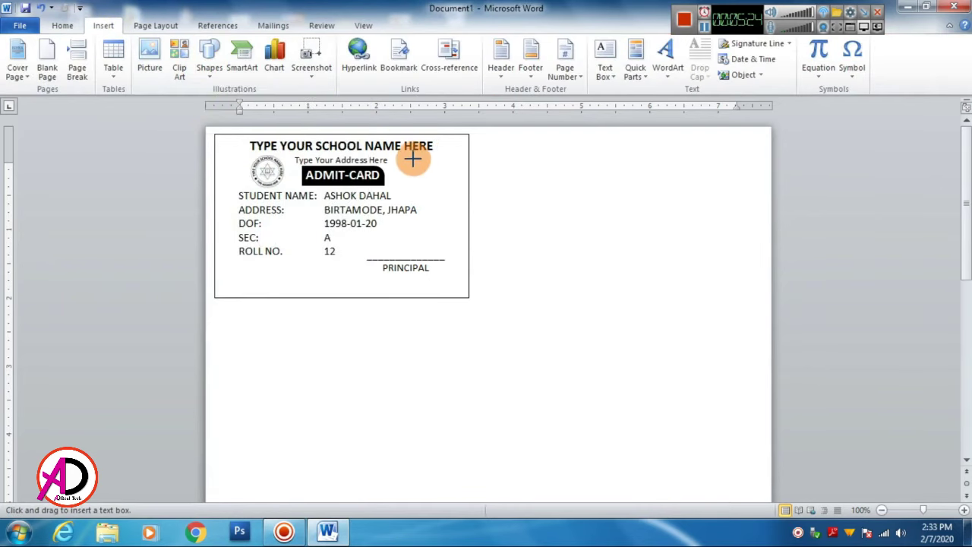
pyautogui.moveTo(411, 155); pyautogui.dragTo(458, 198)
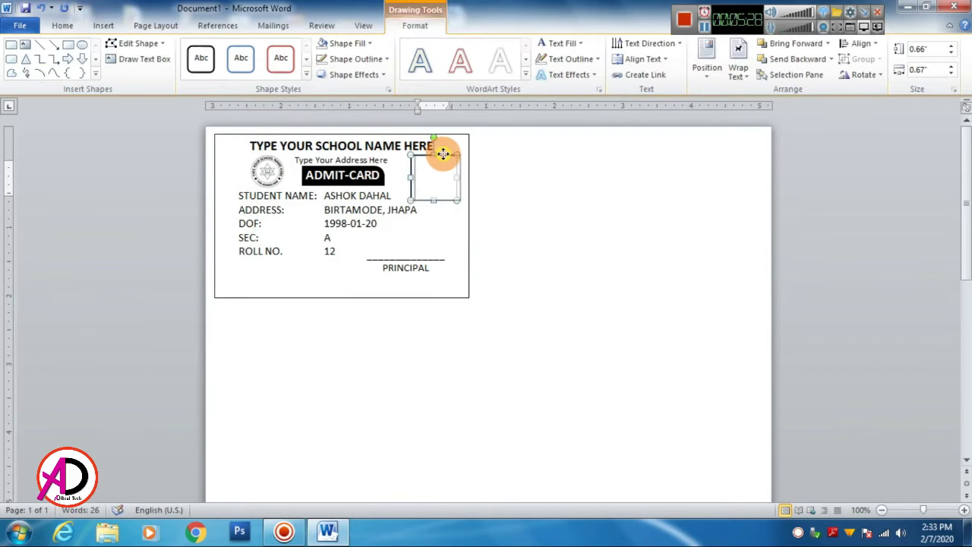
pyautogui.moveTo(443, 154); pyautogui.dragTo(446, 154)
# - Type PHOTO in the text box, add a line break, and select its text
pyautogui.click(439, 169)
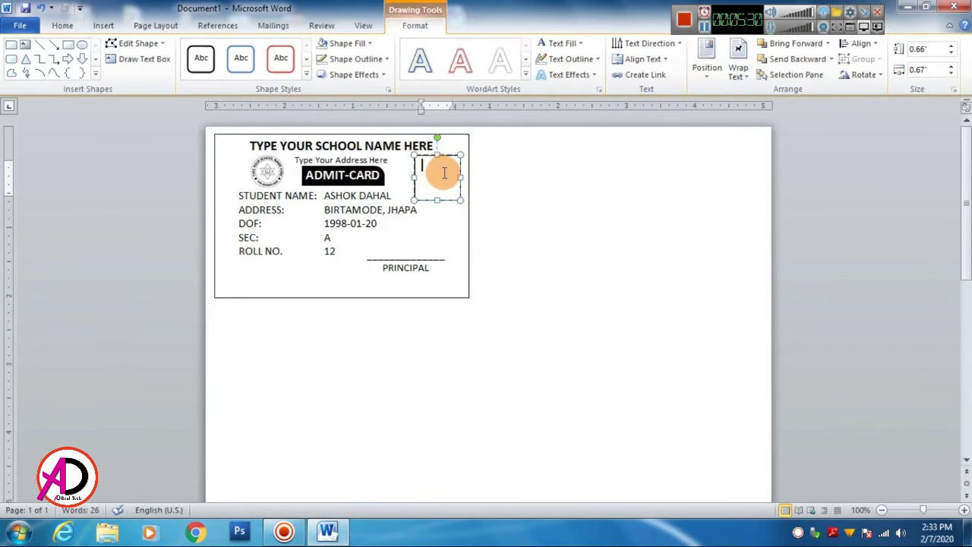
pyautogui.write('pHOTO')
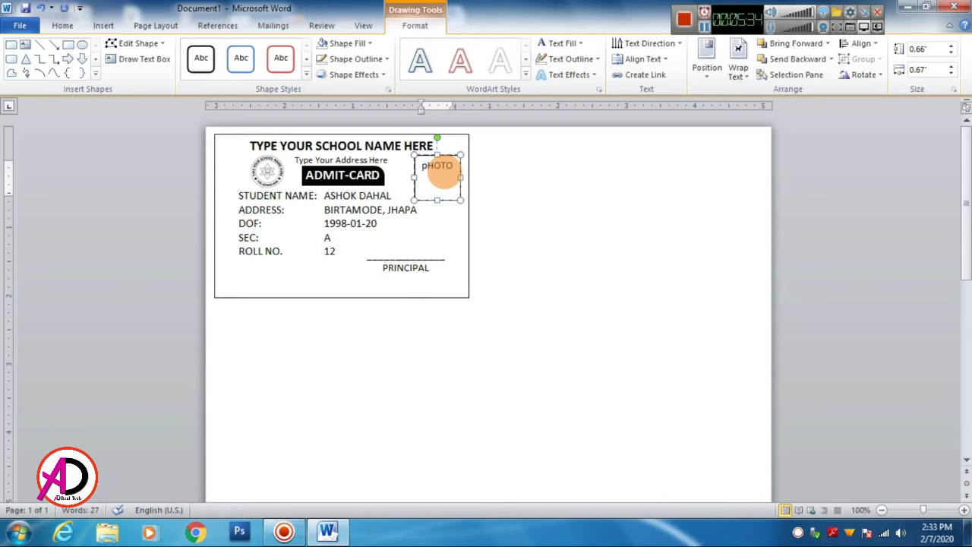
pyautogui.press('BackSpace')
pyautogui.write('P')
pyautogui.press('Return')
pyautogui.press('Return')
pyautogui.hotkey('ctrl', 'a')
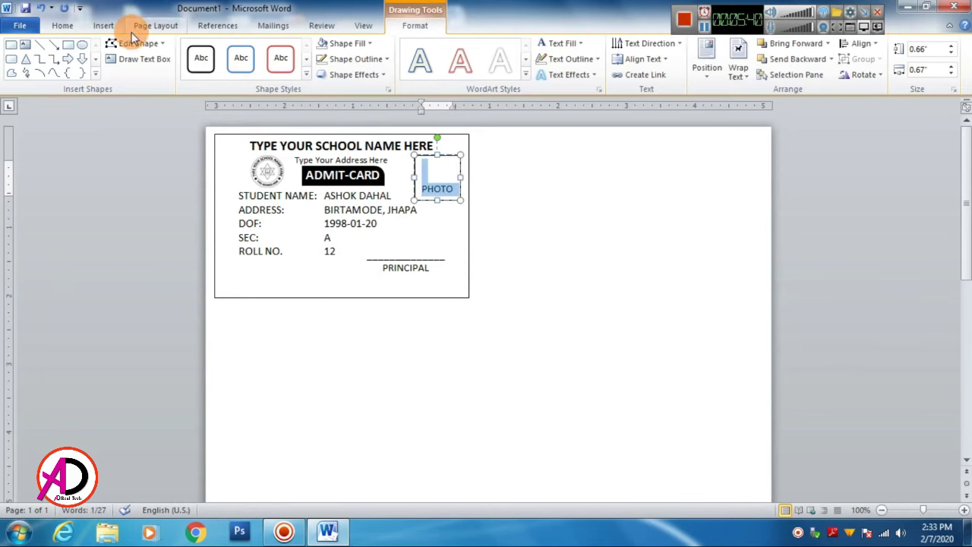
# - Change the line spacing of the PHOTO text to centre it in its box
pyautogui.click(63, 25)
pyautogui.click(388, 69)
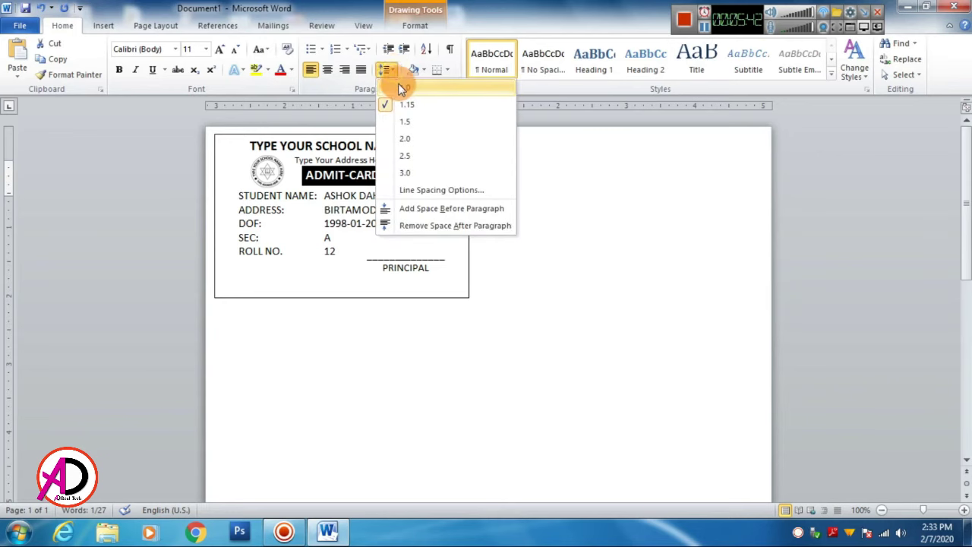
pyautogui.click(390, 69)
pyautogui.click(390, 69)
pyautogui.click(425, 224)
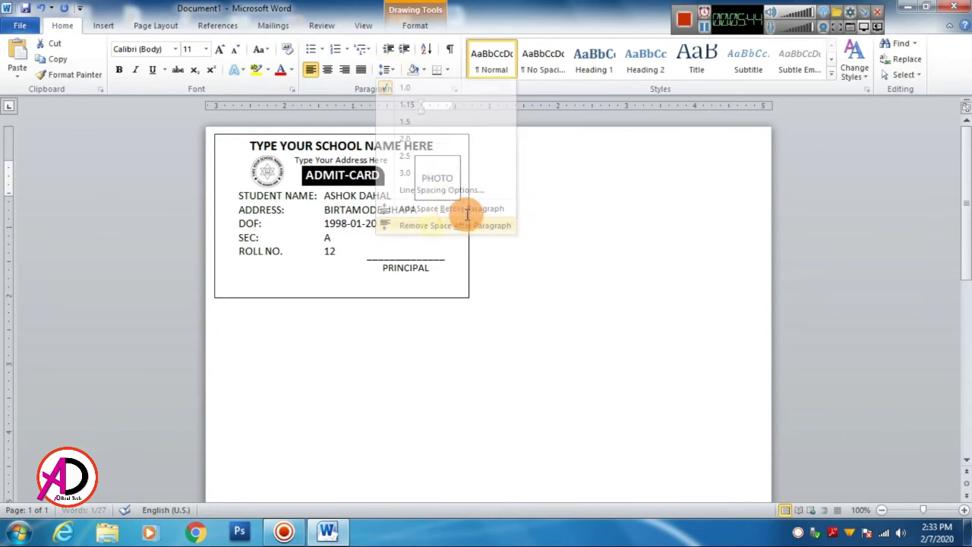
pyautogui.click(501, 186)
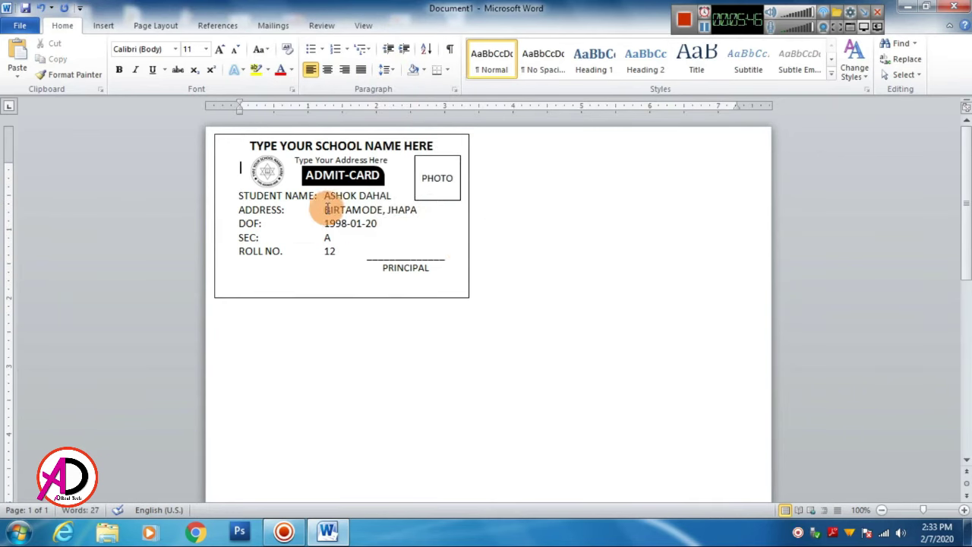
# - Move the PRINCIPAL block slightly lower and add a blank line above STUDENT NAME
pyautogui.click(381, 264)
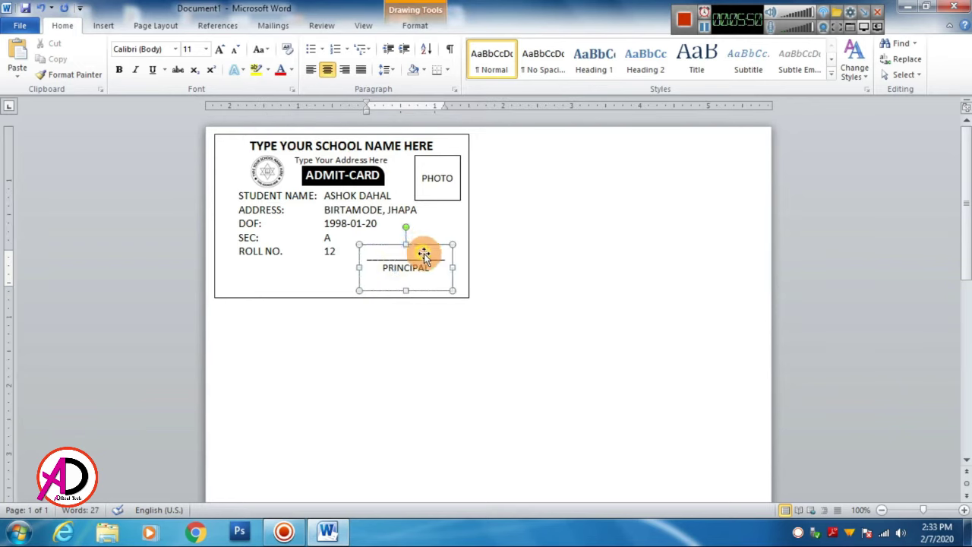
pyautogui.moveTo(422, 248); pyautogui.dragTo(432, 254)
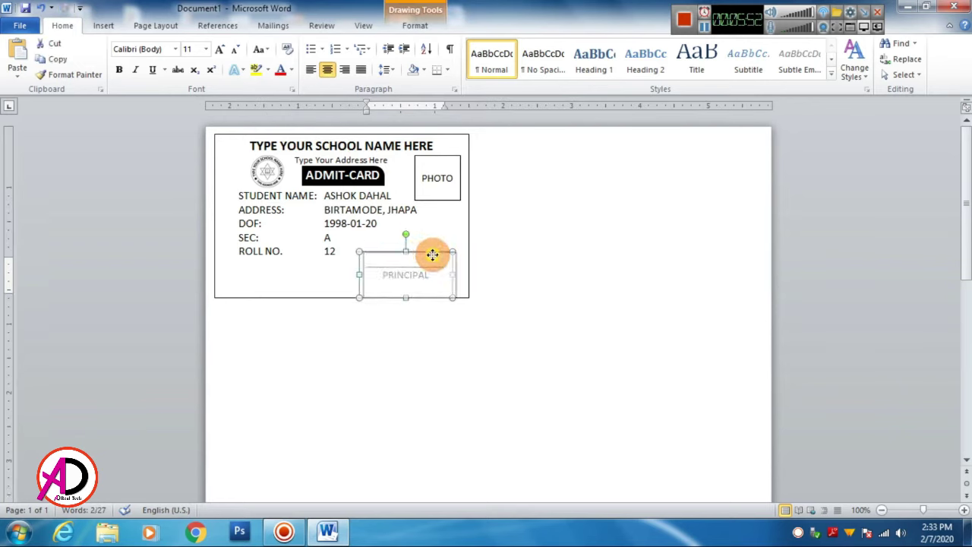
pyautogui.click(238, 196)
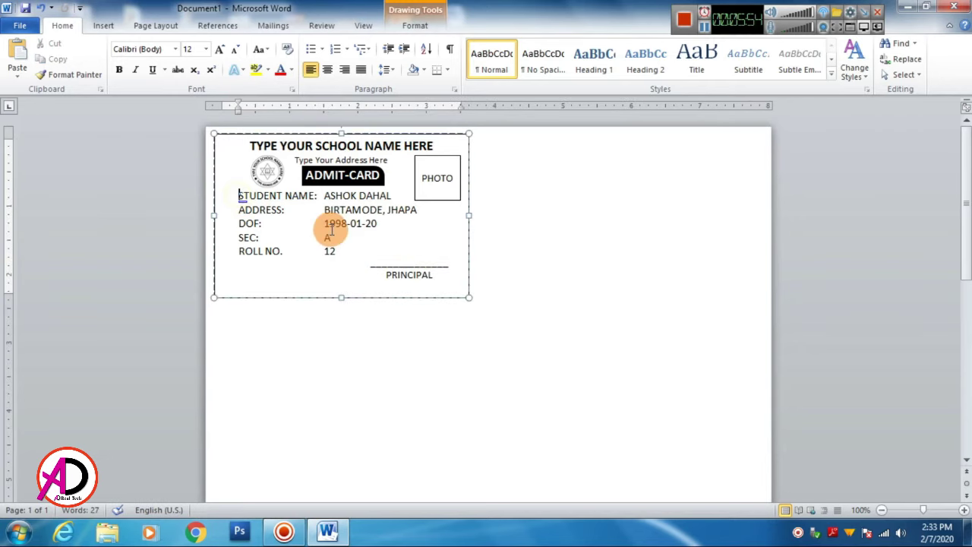
pyautogui.press('Return')
pyautogui.click(545, 273)
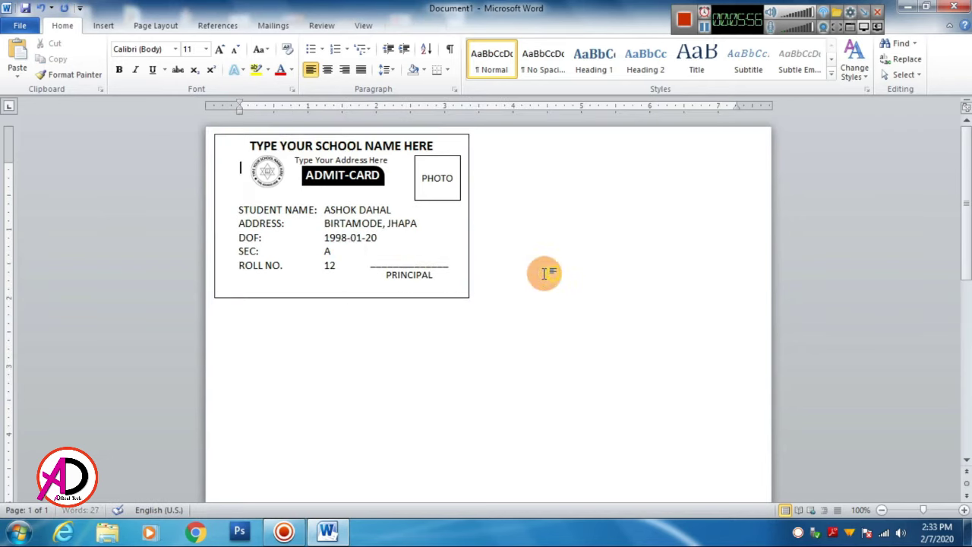
# - Give the outer admit card border a 2¼ pt outline weight
pyautogui.click(304, 135)
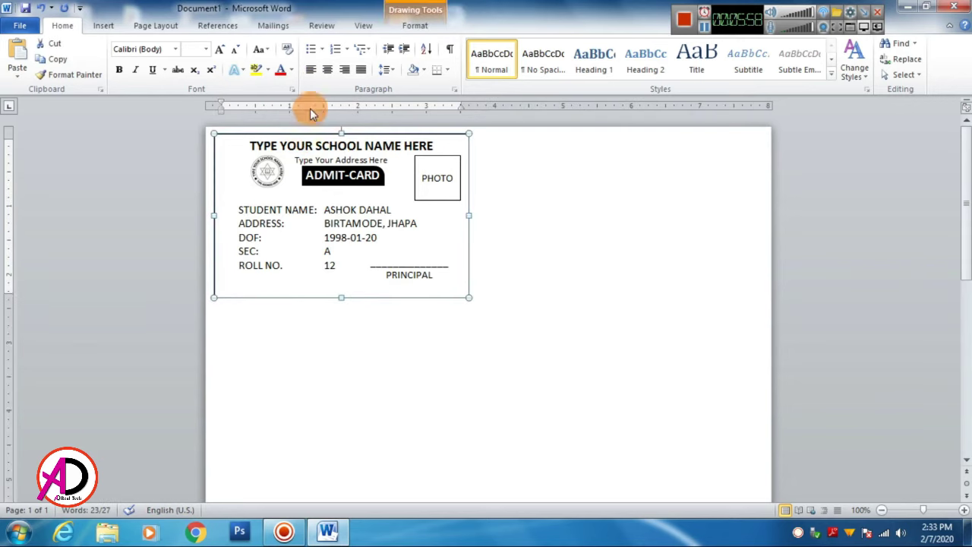
pyautogui.click(415, 25)
pyautogui.click(356, 59)
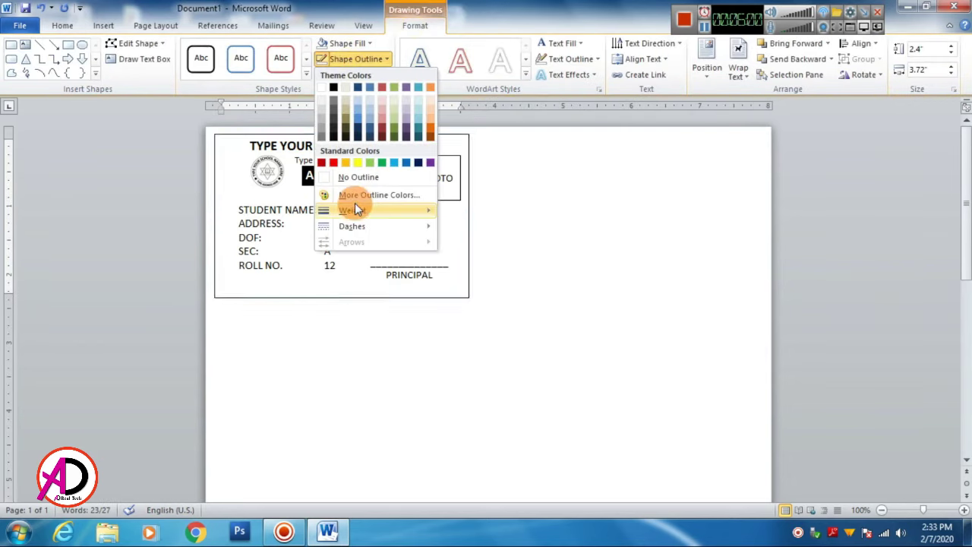
pyautogui.moveTo(352, 211)
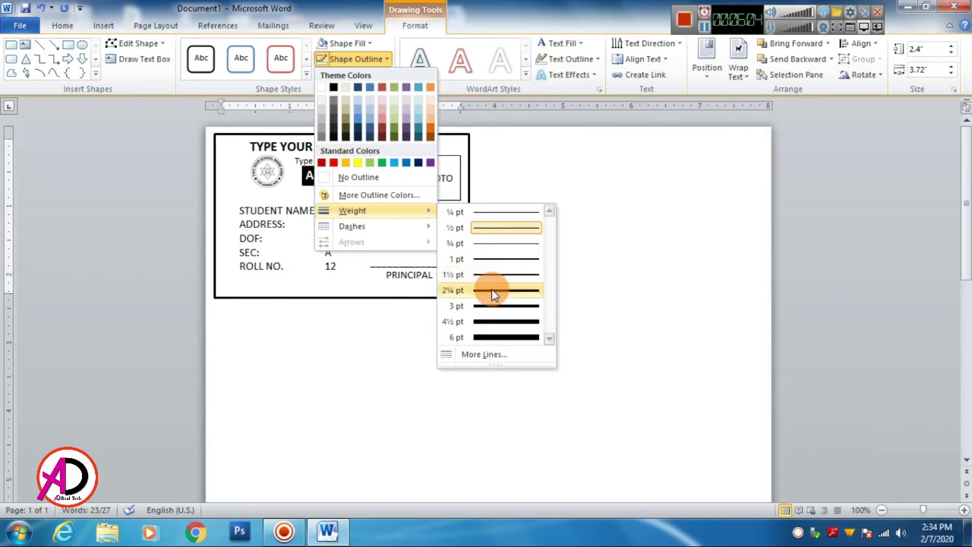
pyautogui.click(491, 291)
pyautogui.click(569, 267)
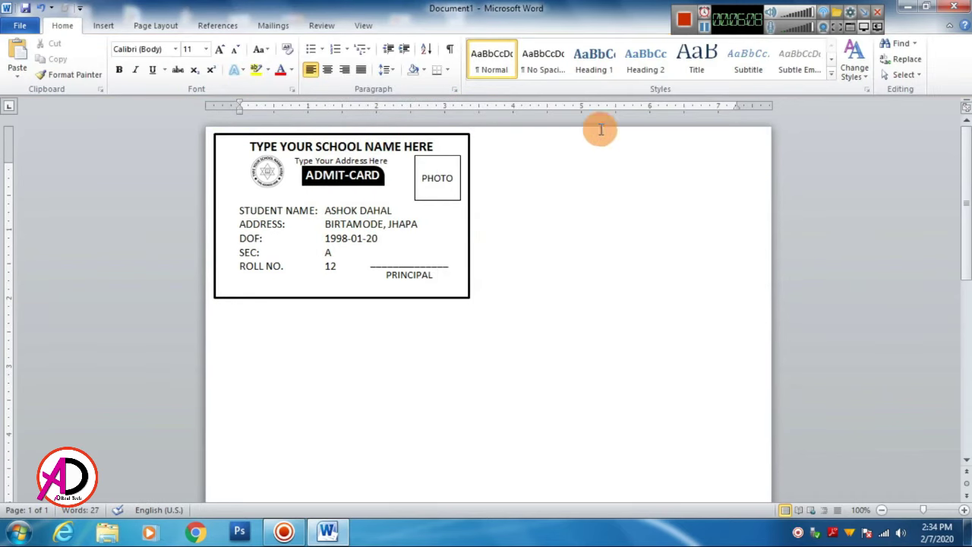
# - In the Selection Pane, select the PHOTO box, logo, Text Boxes 5, 1, 3 and the rounded rectangle
pyautogui.click(903, 74)
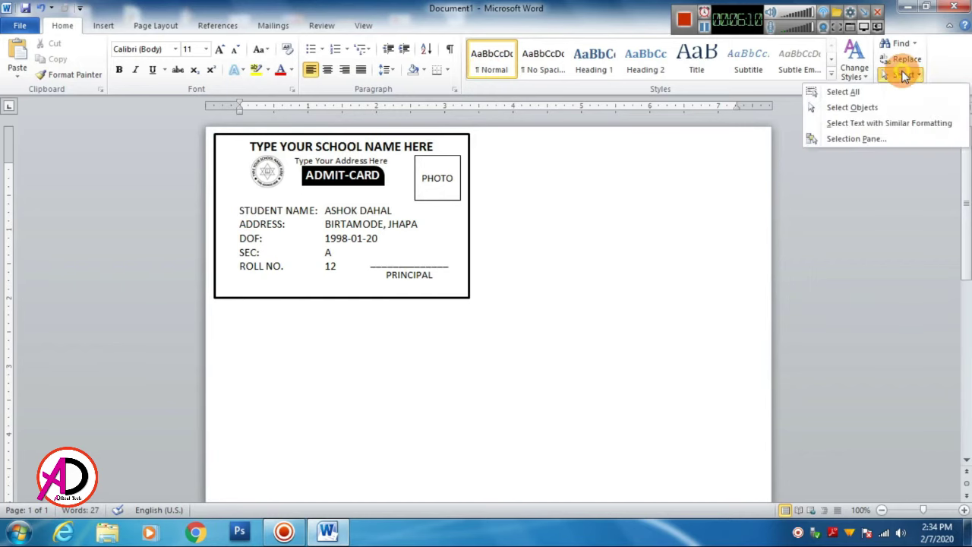
pyautogui.click(817, 142)
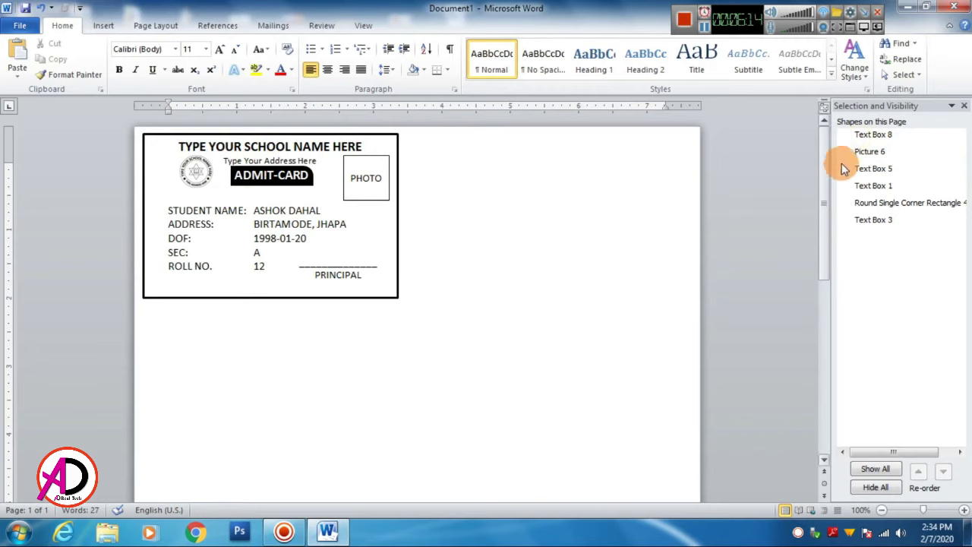
pyautogui.click(873, 137)
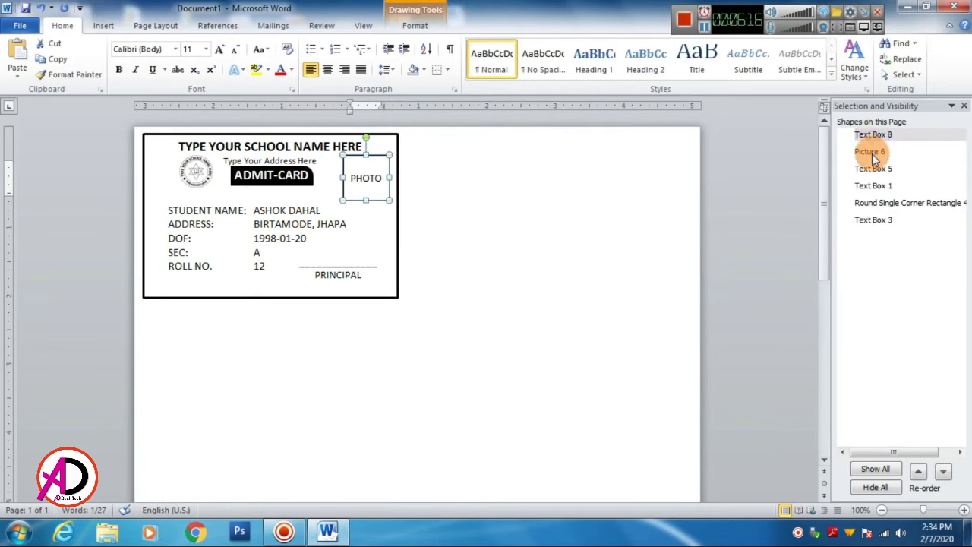
pyautogui.keyDown('ctrl'); pyautogui.click(869, 152); pyautogui.keyUp('ctrl')
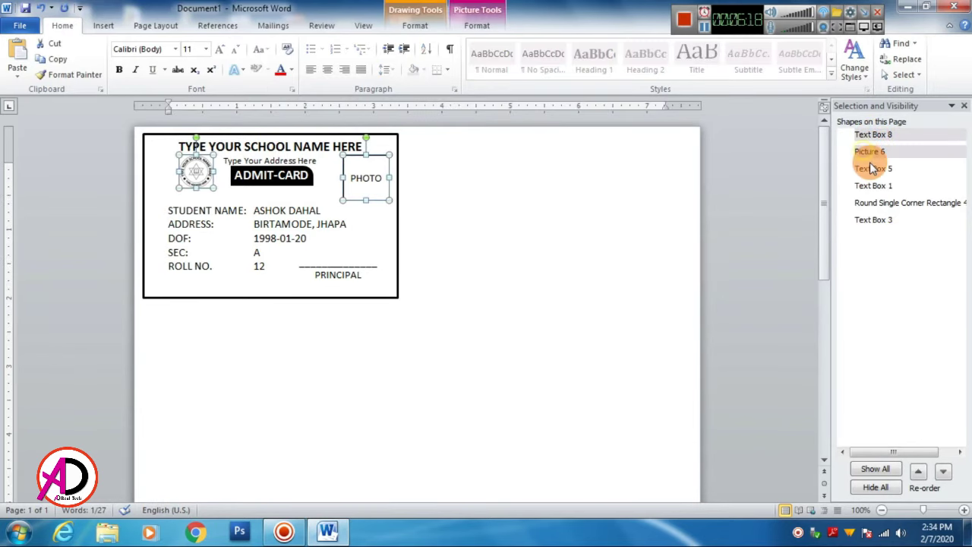
pyautogui.keyDown('ctrl'); pyautogui.click(873, 169); pyautogui.keyUp('ctrl')
pyautogui.keyDown('ctrl'); pyautogui.click(873, 185); pyautogui.keyUp('ctrl')
pyautogui.keyDown('ctrl'); pyautogui.click(881, 202); pyautogui.keyUp('ctrl')
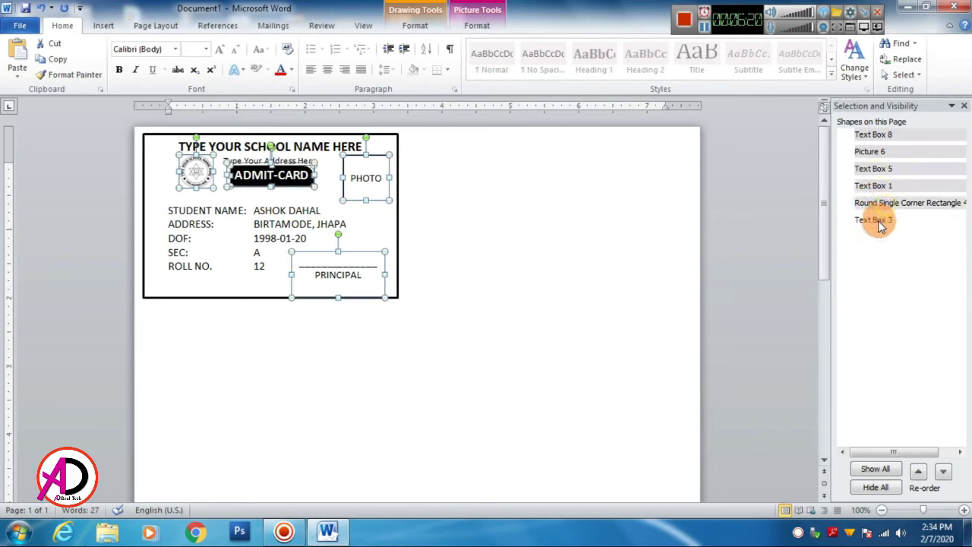
pyautogui.keyDown('ctrl'); pyautogui.click(879, 220); pyautogui.keyUp('ctrl')
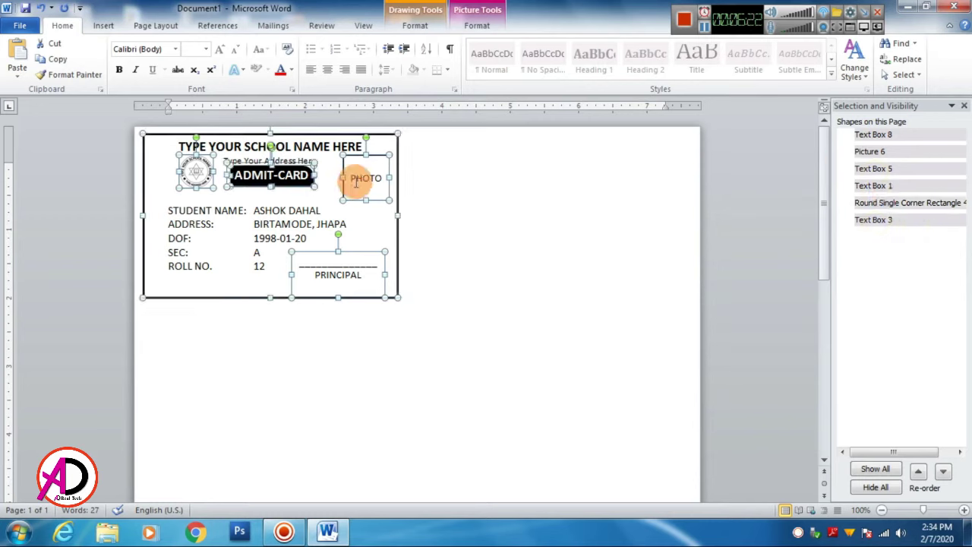
# - Group the selected shapes into Group 9 and close the Selection Pane
pyautogui.rightClick(386, 137)
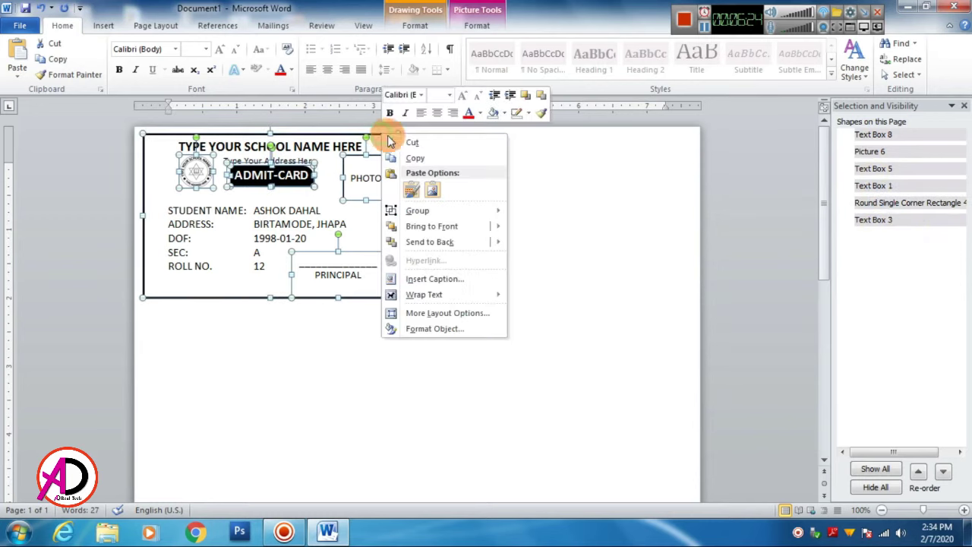
pyautogui.moveTo(416, 211)
pyautogui.click(540, 212)
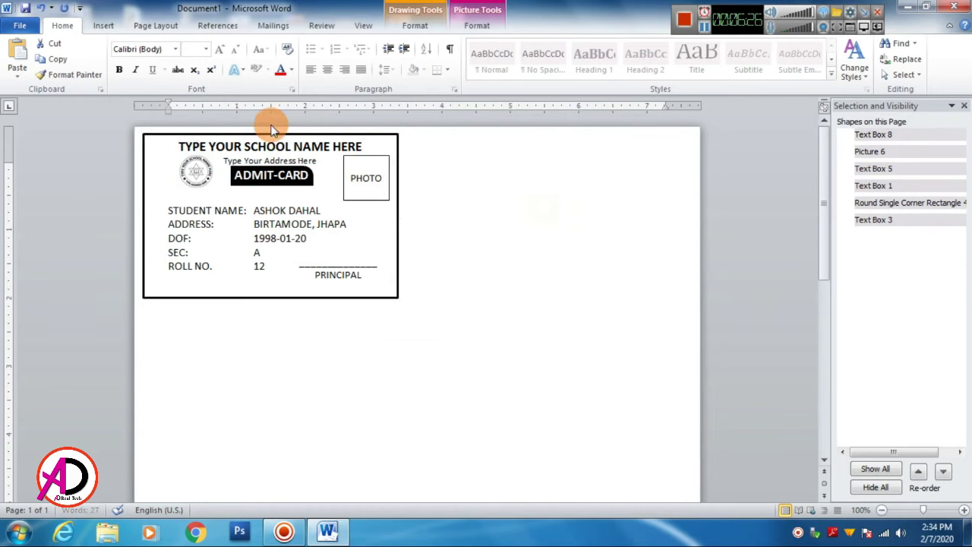
pyautogui.click(499, 228)
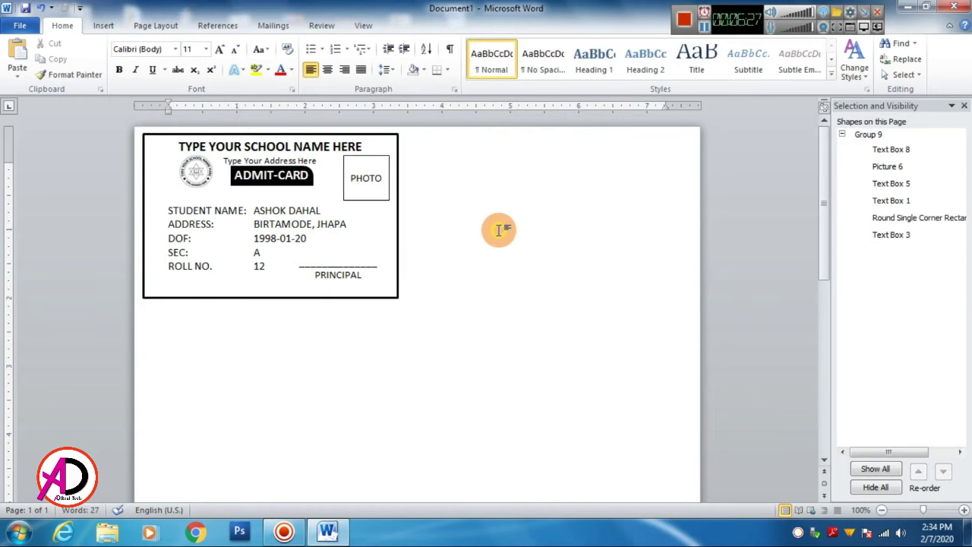
pyautogui.click(963, 107)
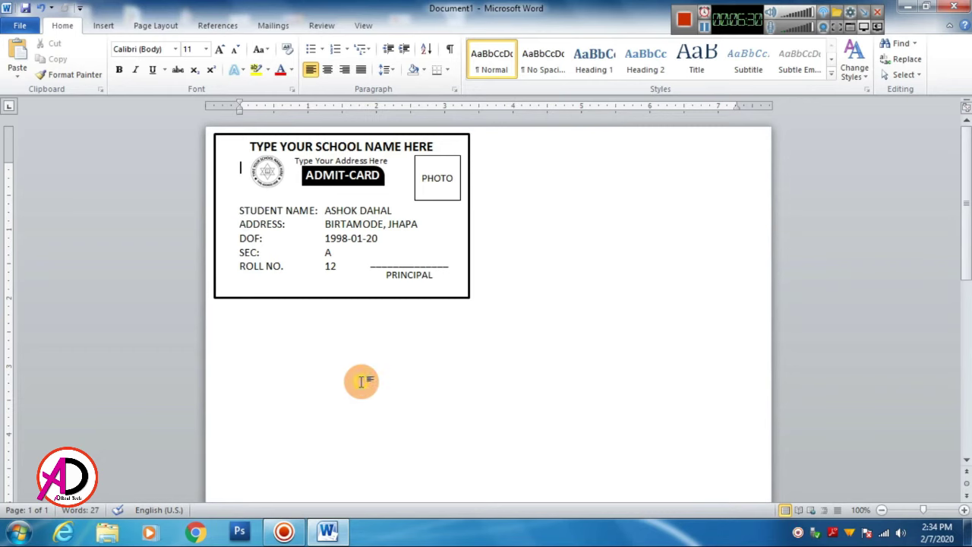
pyautogui.click(361, 380)
pyautogui.write('PRESS CTRL+D=')
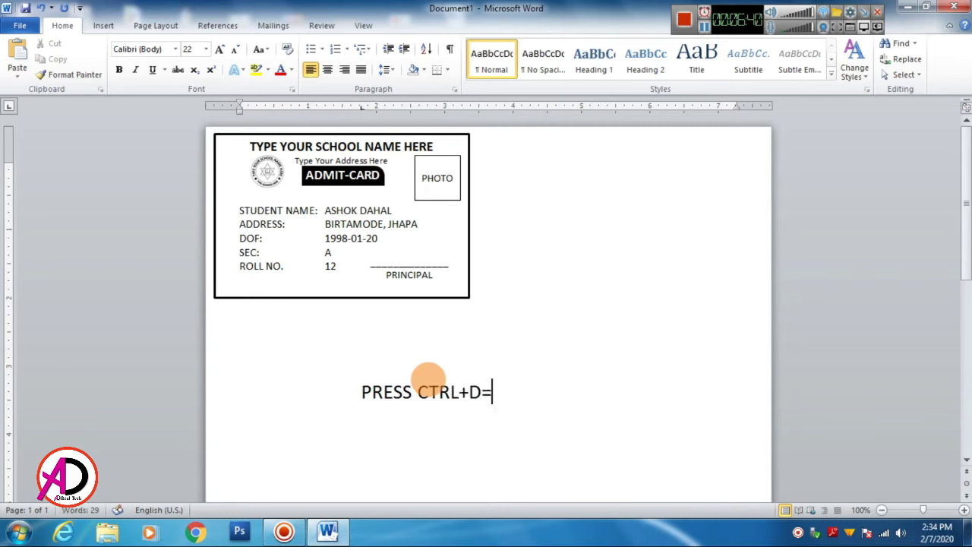
pyautogui.write('DUP')
pyautogui.press('BackSpace')
pyautogui.write('B')
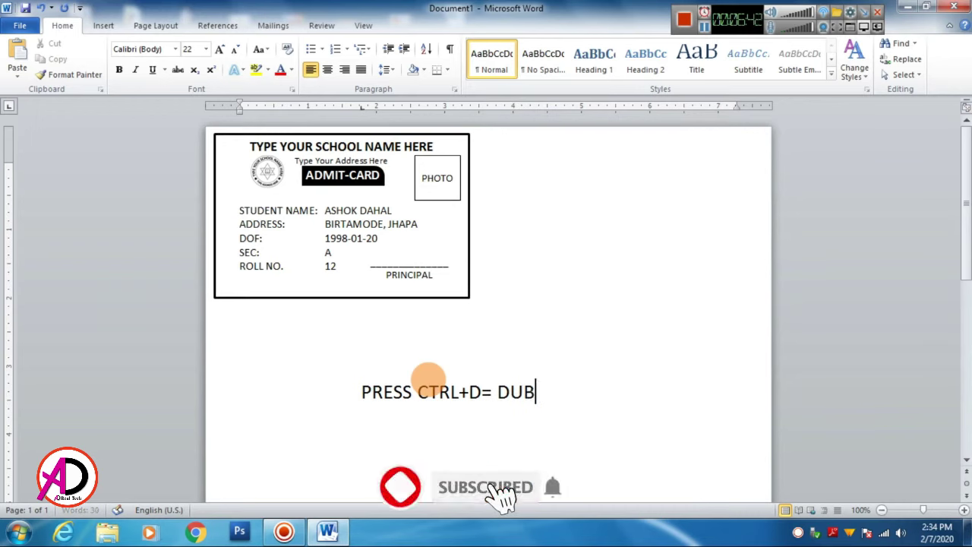
pyautogui.write('LICATE')
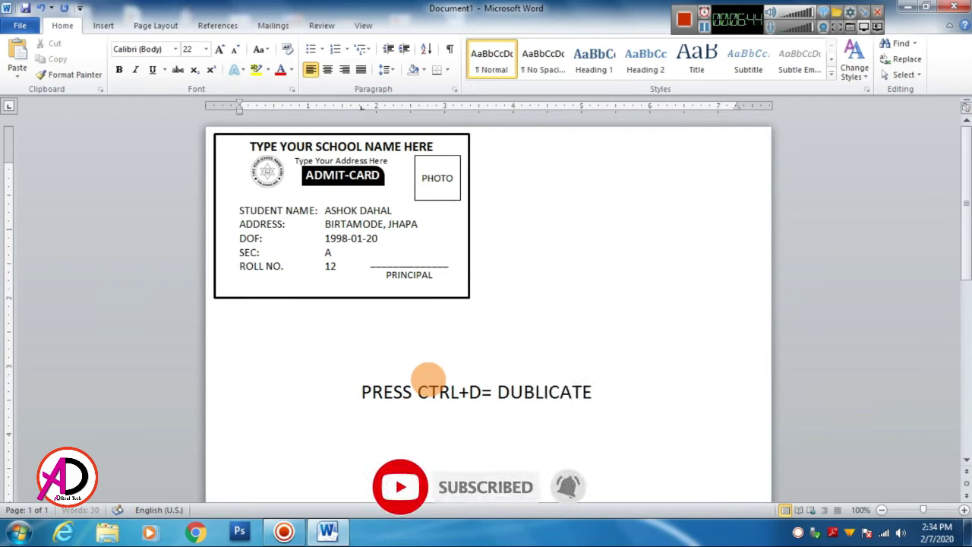
pyautogui.moveTo(357, 393)
pyautogui.mouseDown()
pyautogui.moveTo(592, 391)
pyautogui.moveTo(590, 429)
pyautogui.mouseUp()
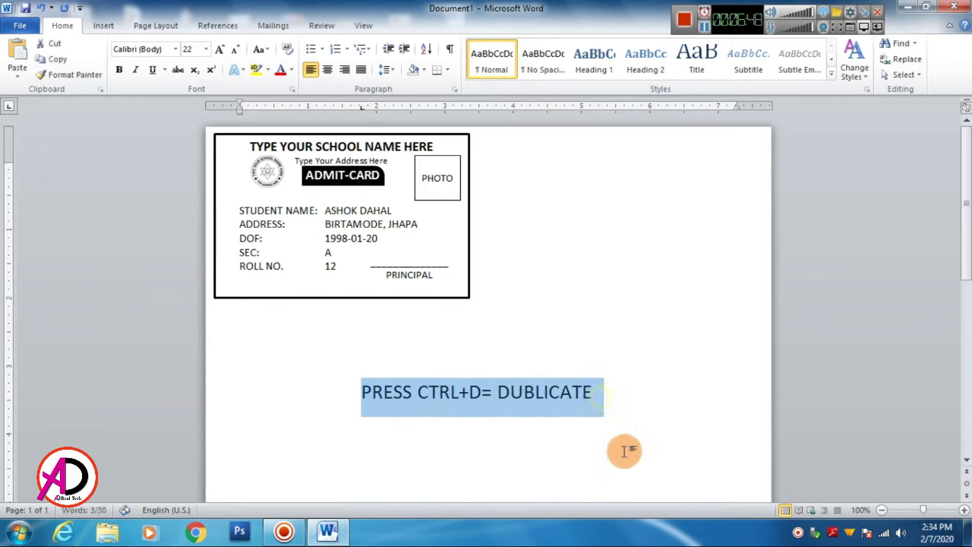
pyautogui.press('Delete')
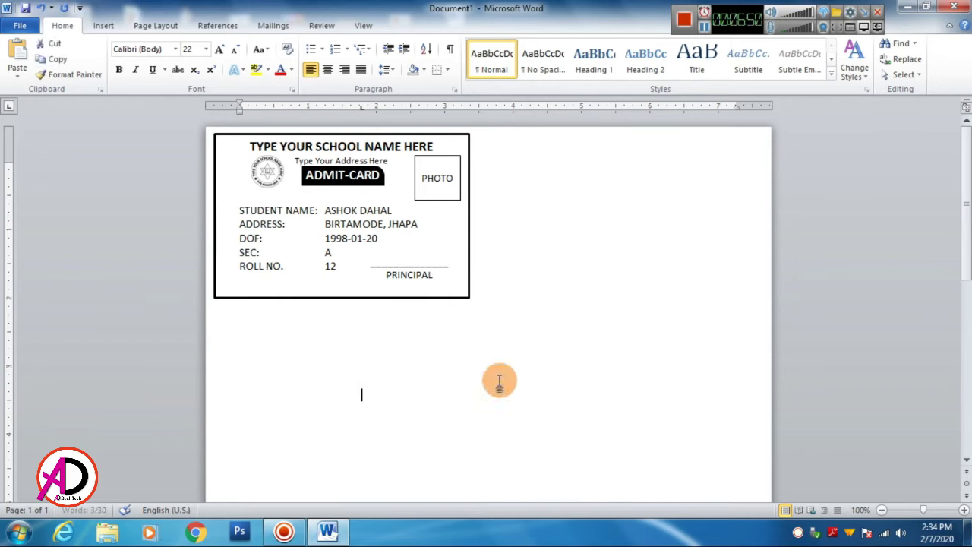
# - Duplicate the admit card with Ctrl+D and place the copy beside the original
pyautogui.click(414, 301)
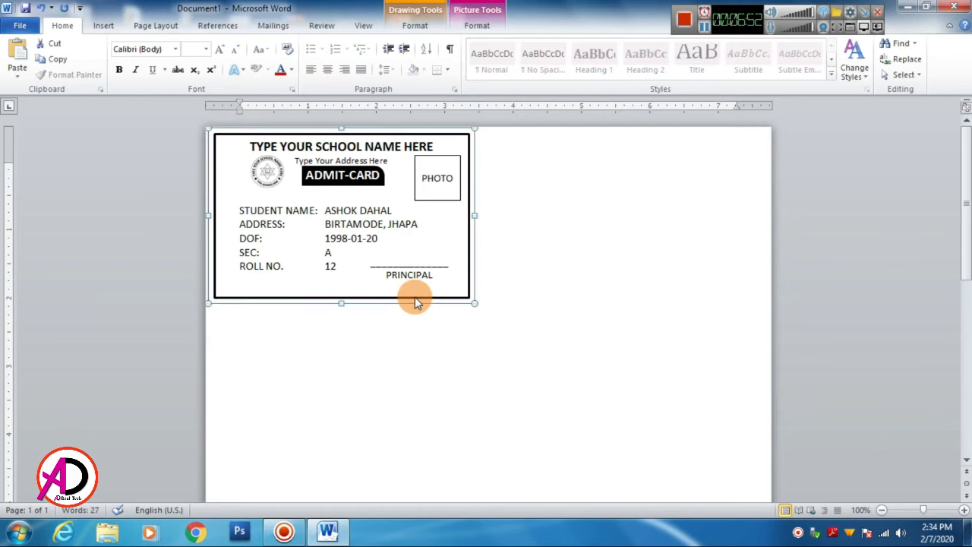
pyautogui.hotkey('ctrl', 'd')
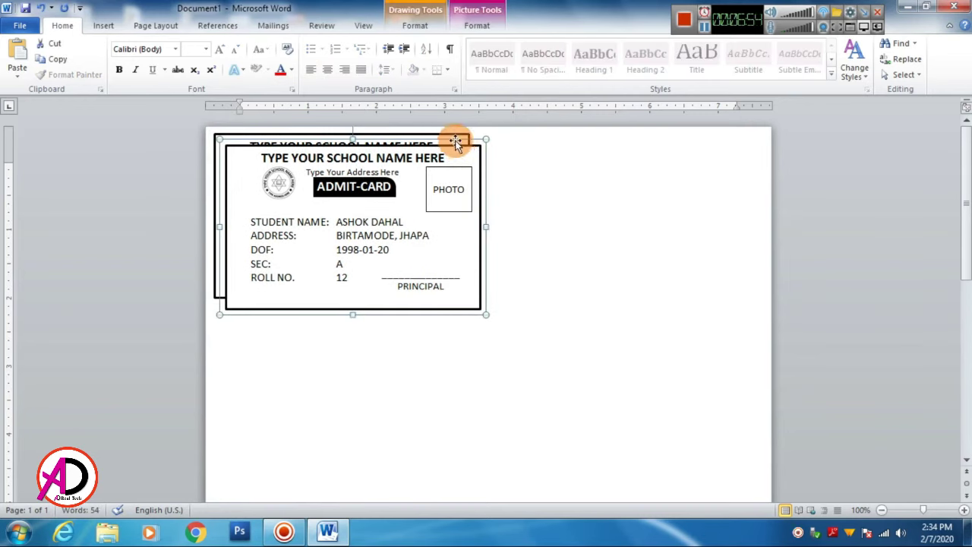
pyautogui.moveTo(456, 142); pyautogui.dragTo(717, 126)
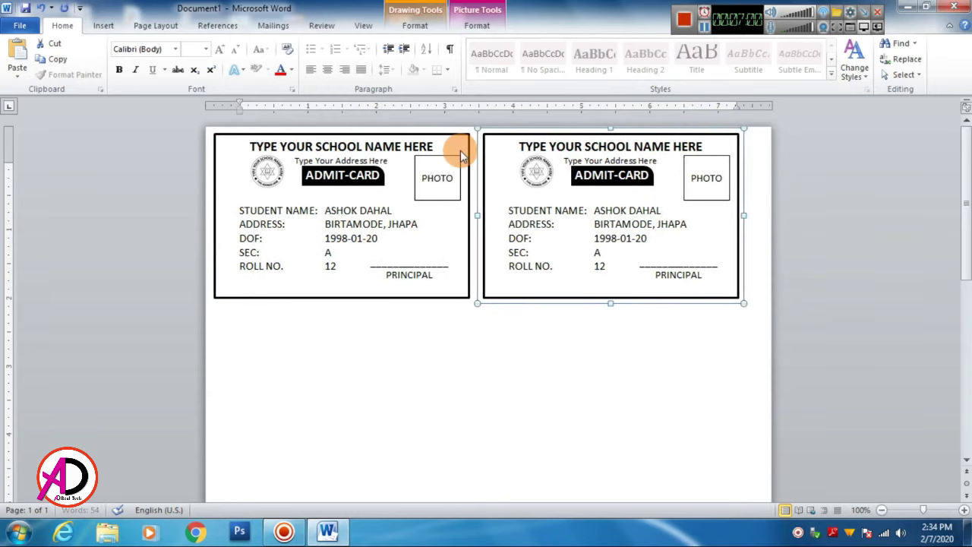
pyautogui.press('Left')
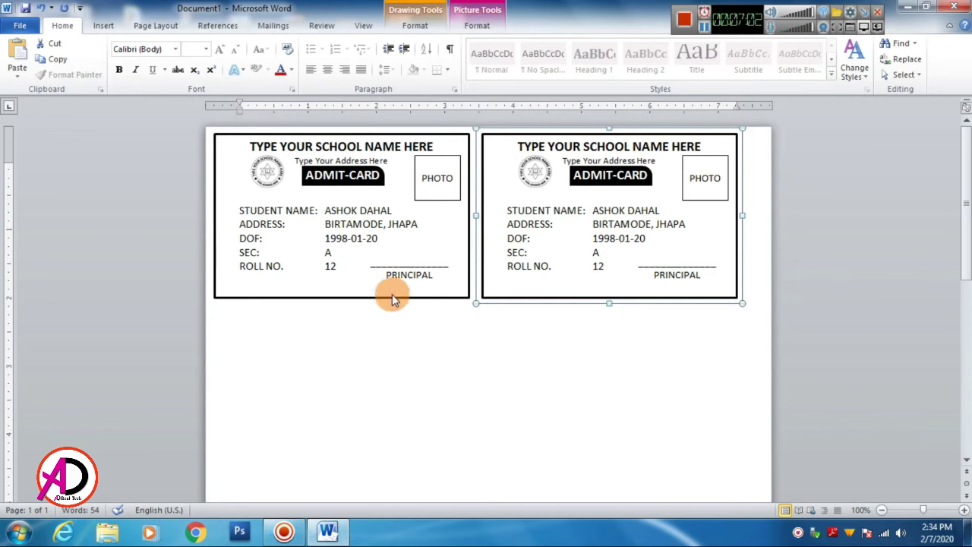
# - Nudge both cards slightly right and down, then group them together
pyautogui.keyDown('shift'); pyautogui.click(393, 303); pyautogui.keyUp('shift')
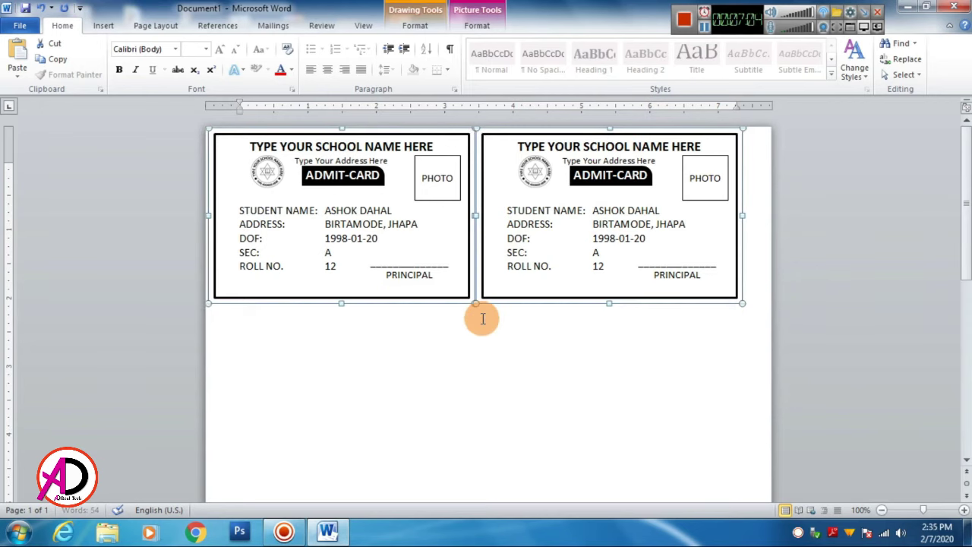
pyautogui.hotkey('ctrl', 'Right')
pyautogui.hotkey('ctrl', 'Right')
pyautogui.hotkey('ctrl', 'Right')
pyautogui.hotkey('ctrl', 'Right')
pyautogui.hotkey('ctrl', 'Right')
pyautogui.hotkey('ctrl', 'Right')
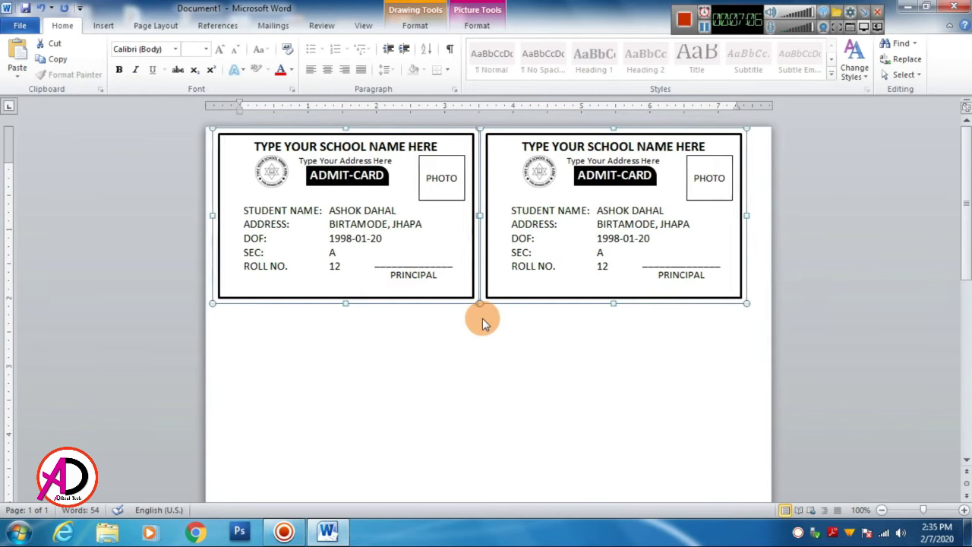
pyautogui.hotkey('ctrl', 'Right')
pyautogui.hotkey('ctrl', 'Right')
pyautogui.hotkey('ctrl', 'Right')
pyautogui.hotkey('ctrl', 'Right')
pyautogui.hotkey('ctrl', 'Right')
pyautogui.hotkey('ctrl', 'Right')
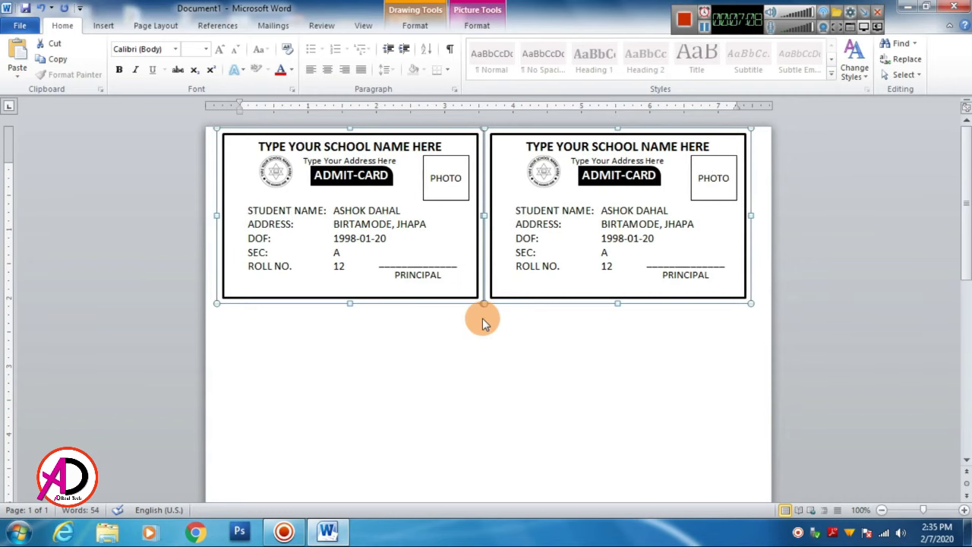
pyautogui.hotkey('ctrl', 'Down')
pyautogui.hotkey('ctrl', 'Down')
pyautogui.hotkey('ctrl', 'Down')
pyautogui.hotkey('ctrl', 'Down')
pyautogui.hotkey('ctrl', 'Down')
pyautogui.hotkey('ctrl', 'Down')
pyautogui.hotkey('ctrl', 'Down')
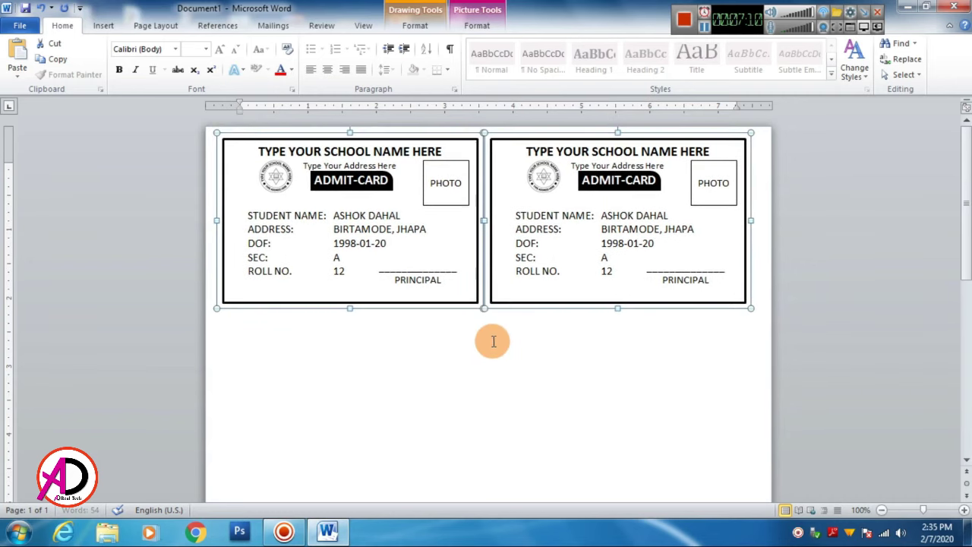
pyautogui.hotkey('ctrl', 'Down')
pyautogui.rightClick(644, 311)
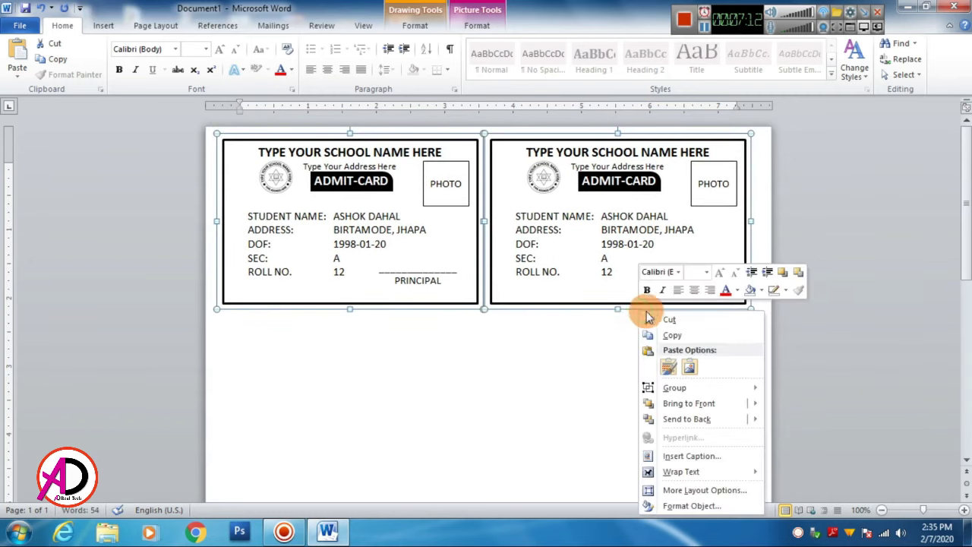
pyautogui.click(790, 382)
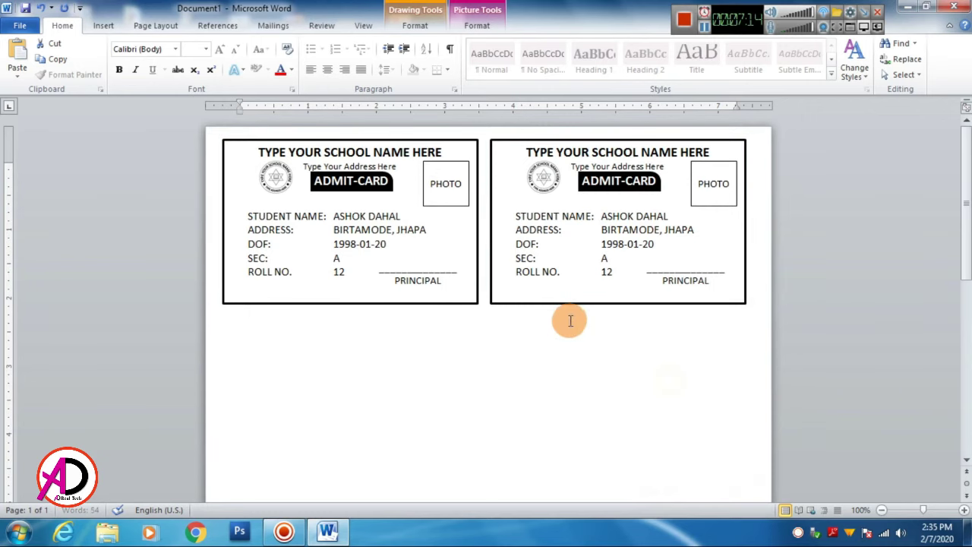
# - Paste a copy of the card pair below the original as the second row
pyautogui.keyDown('ctrl'); pyautogui.scroll(-2, 574, 348); pyautogui.keyUp('ctrl')
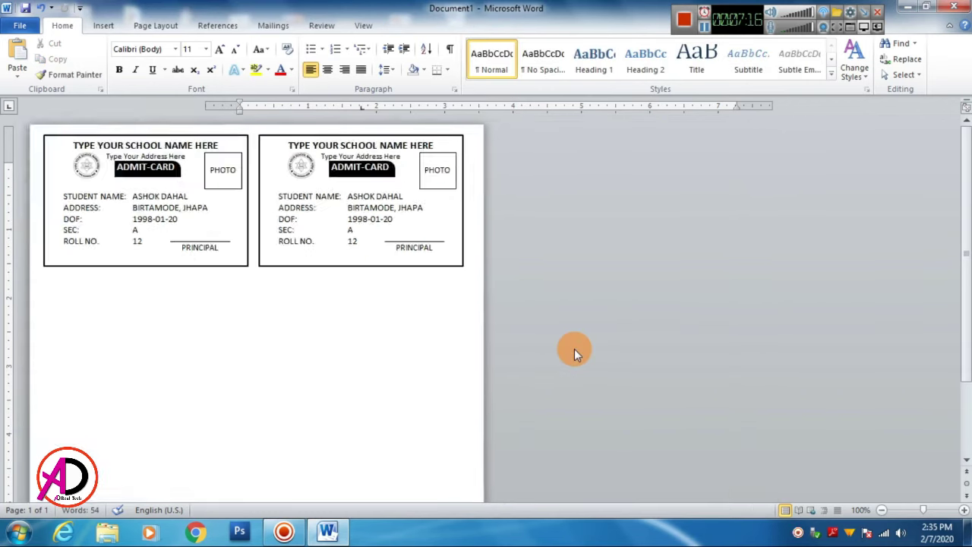
pyautogui.keyDown('ctrl'); pyautogui.scroll(-3, 574, 348); pyautogui.keyUp('ctrl')
pyautogui.keyDown('ctrl'); pyautogui.scroll(-2, 574, 351); pyautogui.keyUp('ctrl')
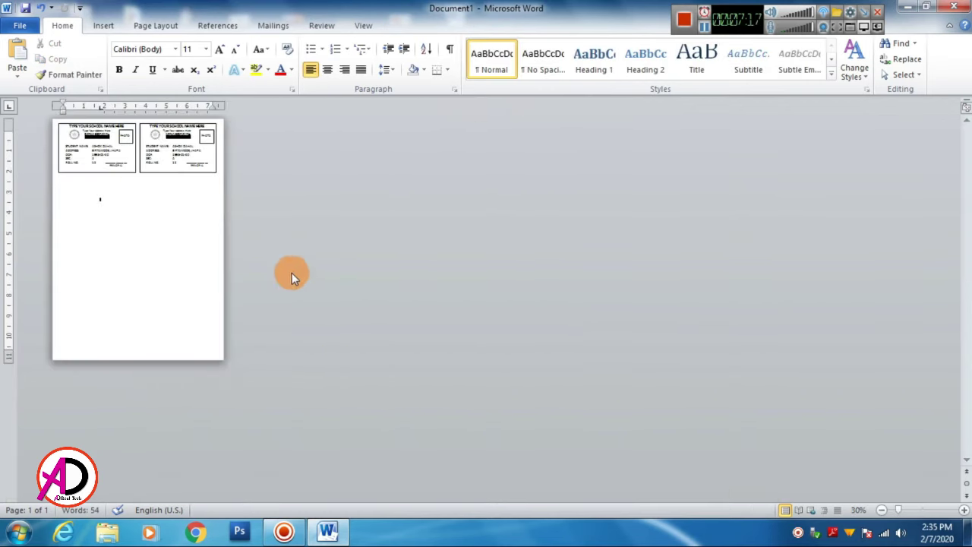
pyautogui.keyDown('ctrl'); pyautogui.scroll(1, 183, 182); pyautogui.keyUp('ctrl')
pyautogui.click(195, 194)
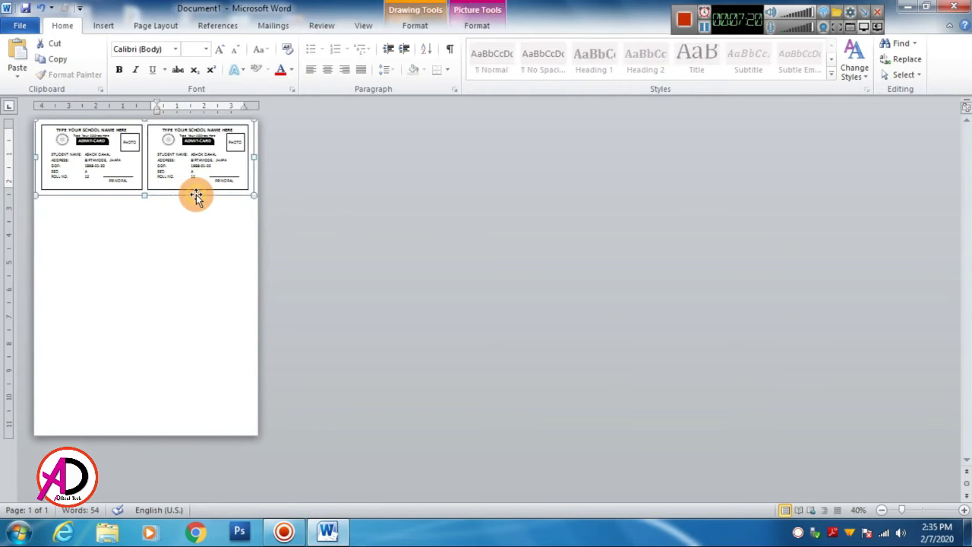
pyautogui.hotkey('ctrl', 'v')
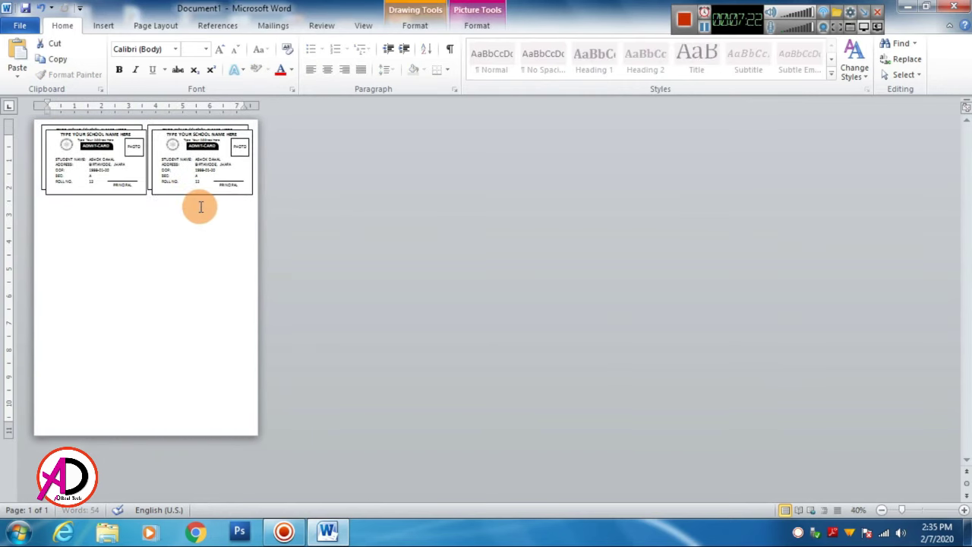
pyautogui.moveTo(193, 197)
pyautogui.mouseDown()
pyautogui.moveTo(188, 264)
pyautogui.moveTo(210, 266)
pyautogui.mouseUp()
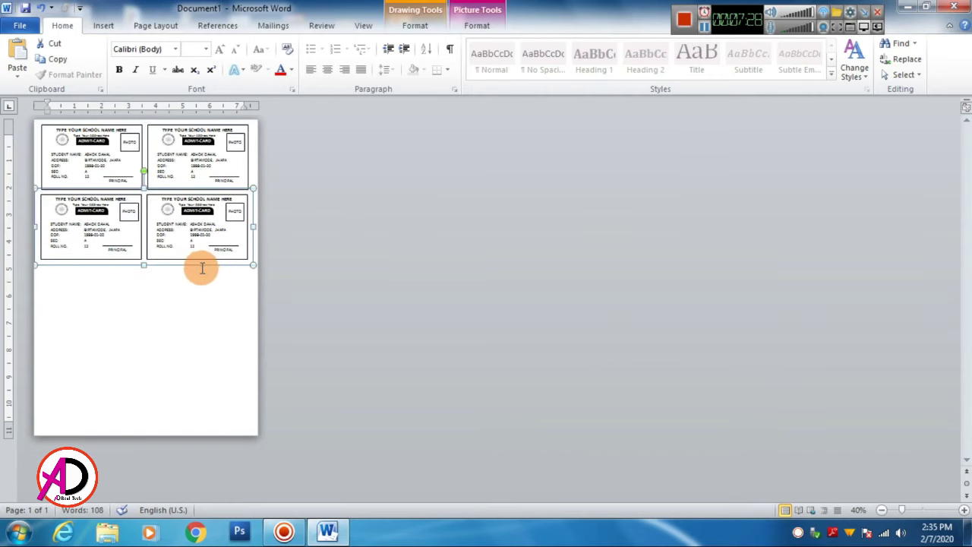
# - Paste another copy as the third row and nudge it up slightly
pyautogui.hotkey('ctrl', 'v')
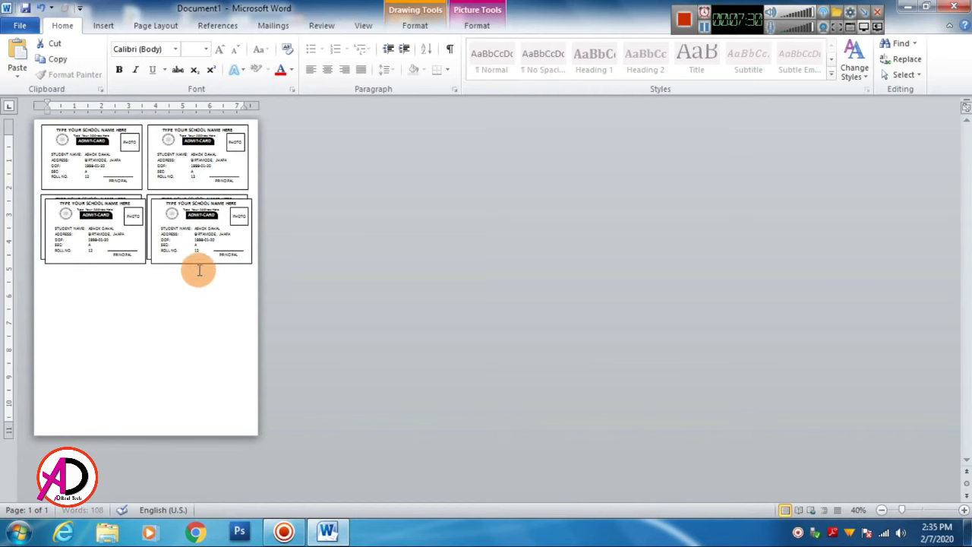
pyautogui.moveTo(191, 266)
pyautogui.mouseDown()
pyautogui.moveTo(184, 344)
pyautogui.moveTo(190, 338)
pyautogui.mouseUp()
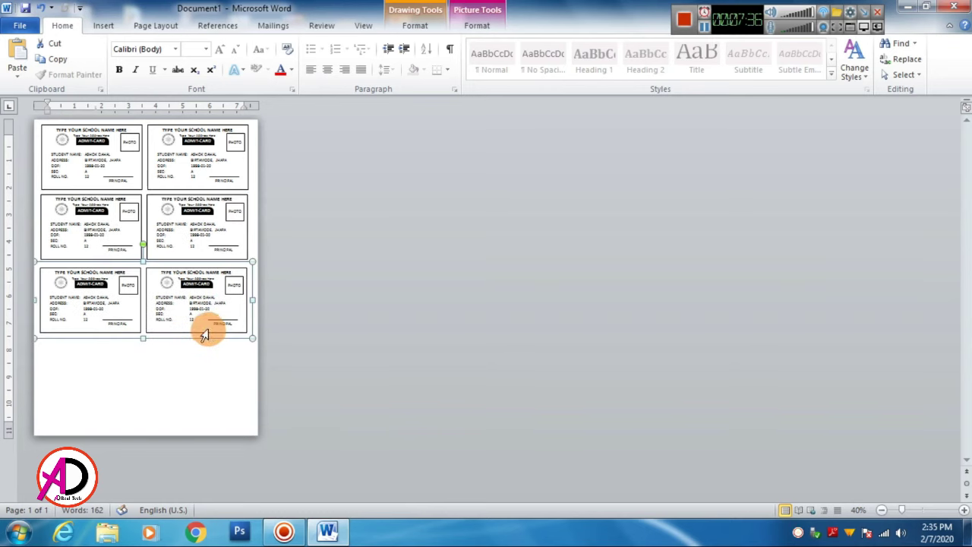
pyautogui.press('Up')
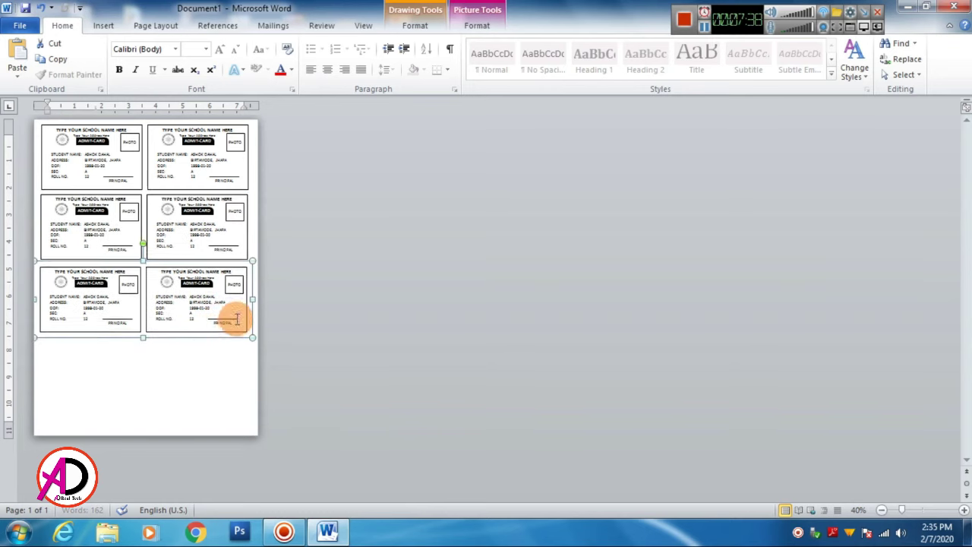
pyautogui.press('Up')
pyautogui.press('Up')
pyautogui.press('Up')
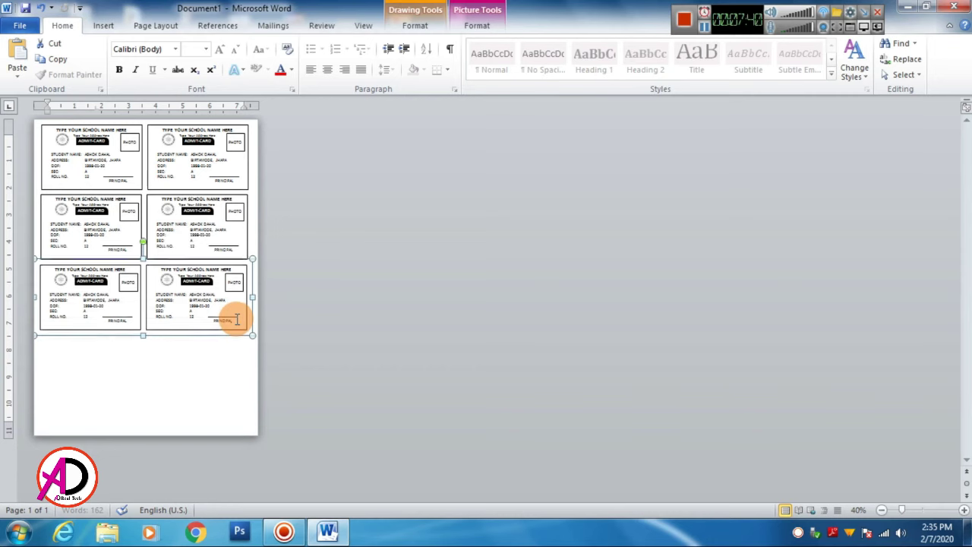
pyautogui.press('Up')
pyautogui.press('Up')
pyautogui.press('Up')
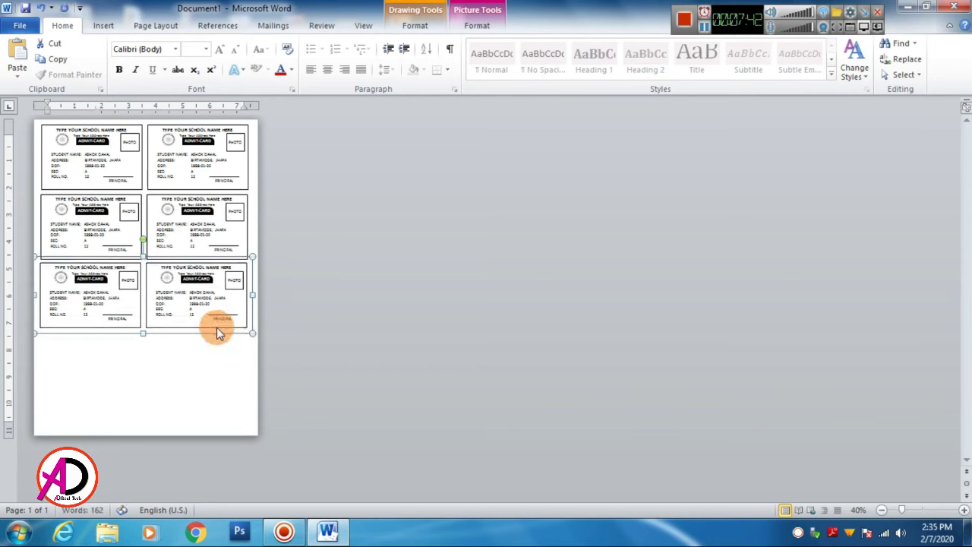
# - Paste a fourth row at the page bottom and nudge it up toward the row above
pyautogui.hotkey('ctrl', 'v')
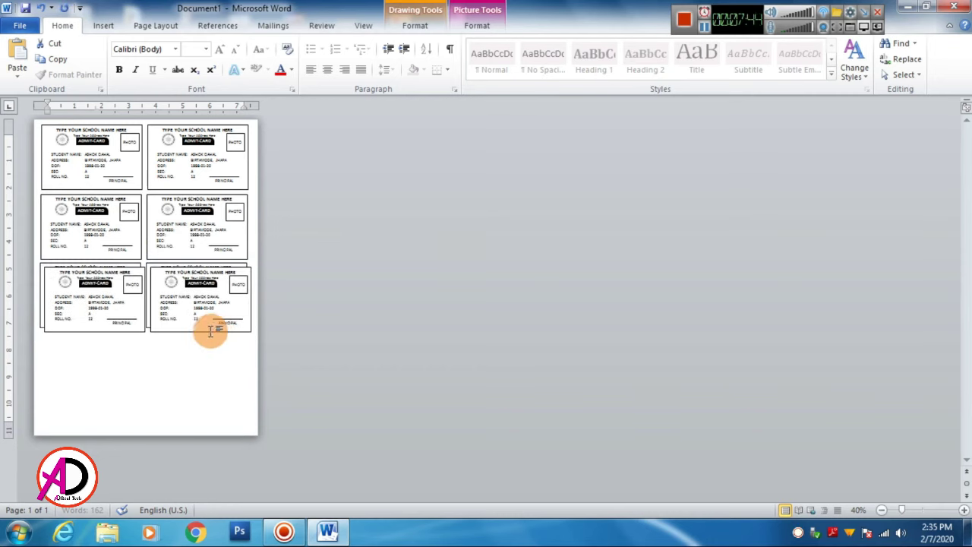
pyautogui.click(199, 337)
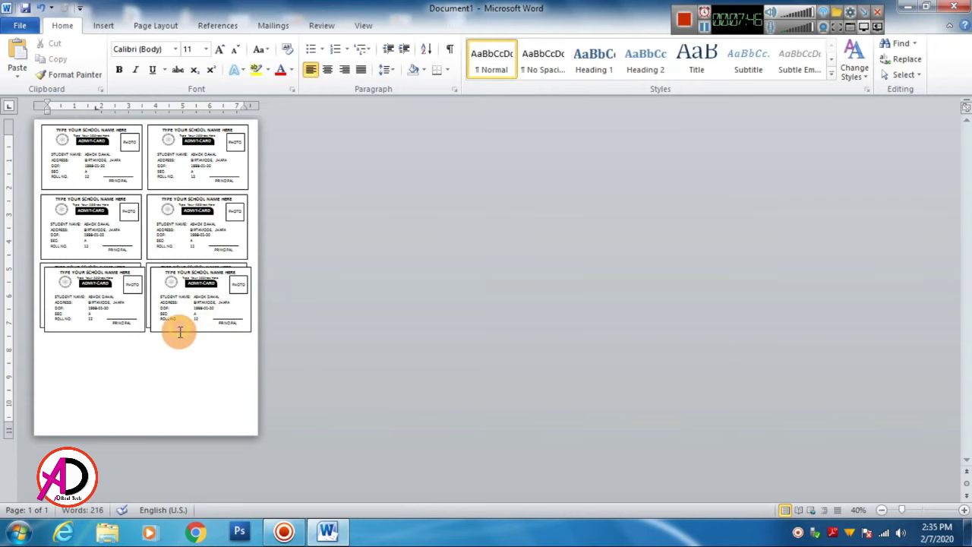
pyautogui.moveTo(180, 332); pyautogui.dragTo(184, 408)
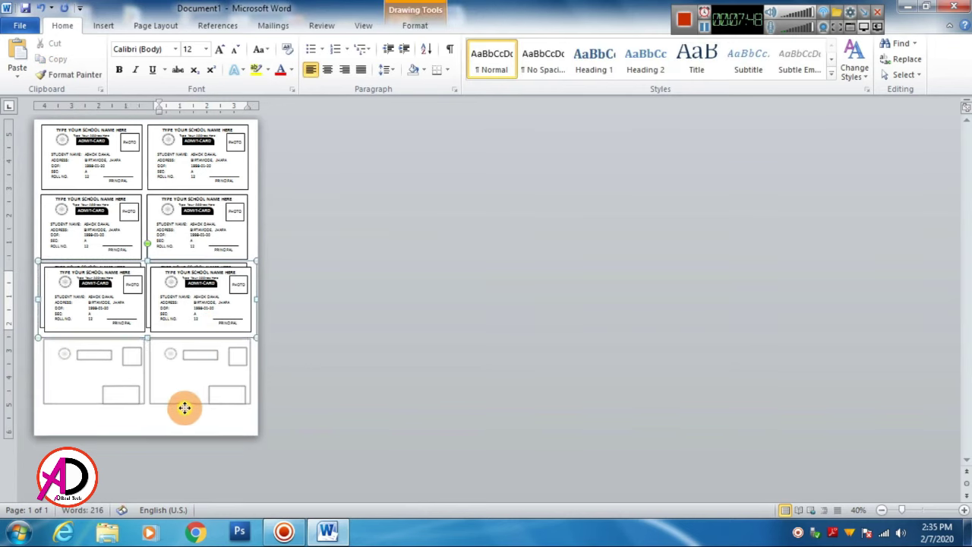
pyautogui.moveTo(184, 408); pyautogui.dragTo(181, 407)
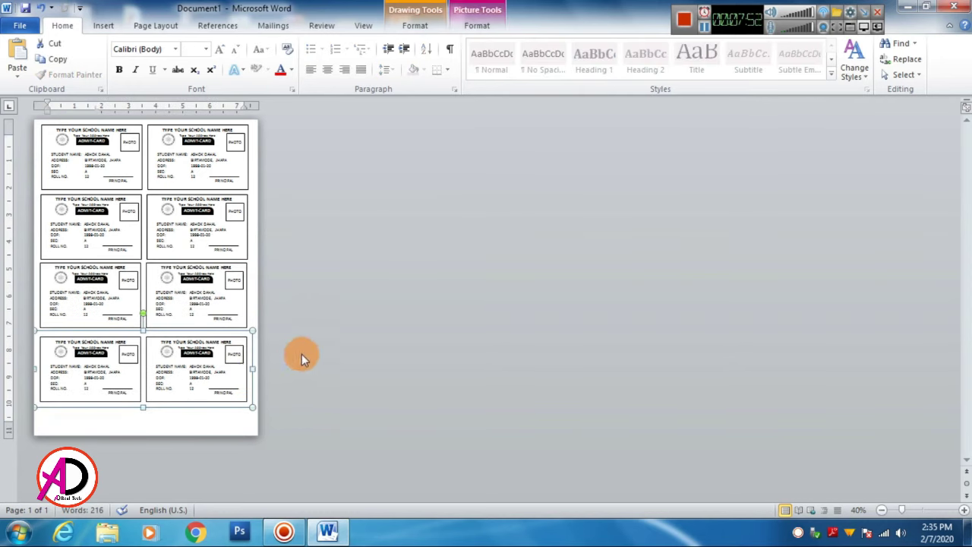
pyautogui.press('Up')
pyautogui.press('Up')
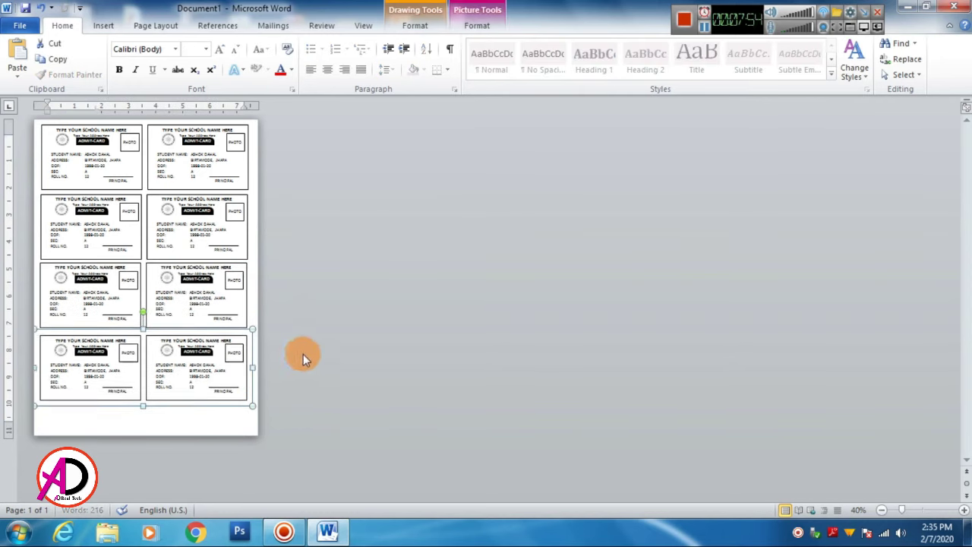
pyautogui.press('Up')
pyautogui.press('Up')
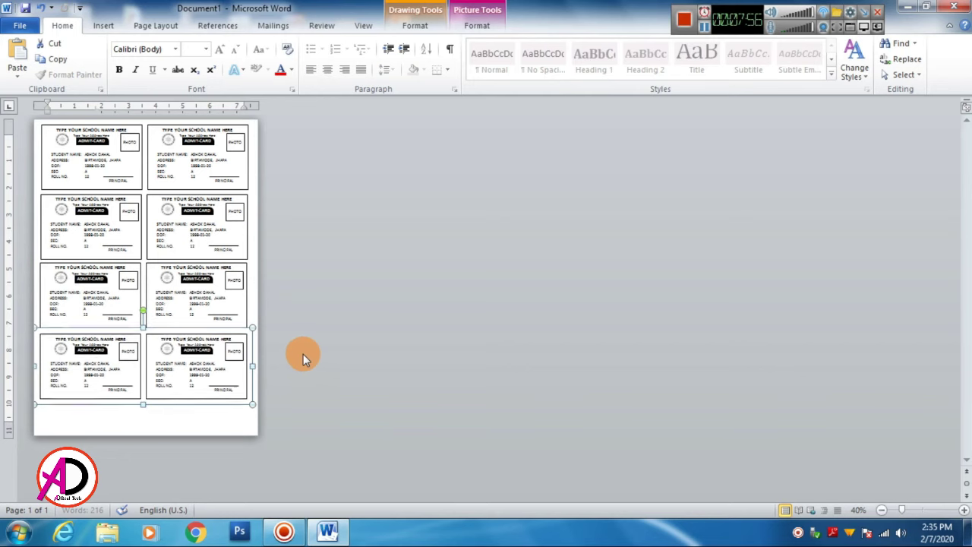
pyautogui.press('Up')
pyautogui.press('Up')
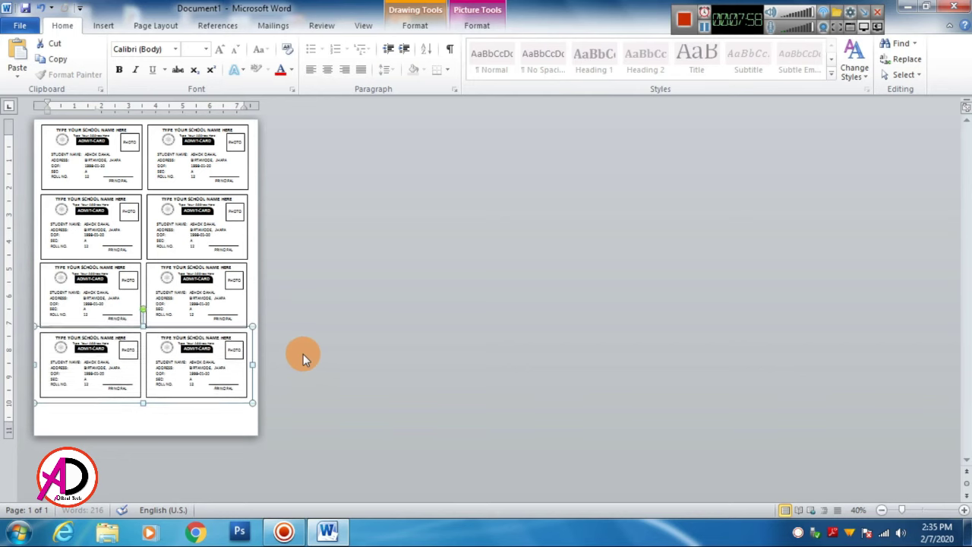
pyautogui.press('Up')
pyautogui.press('Up')
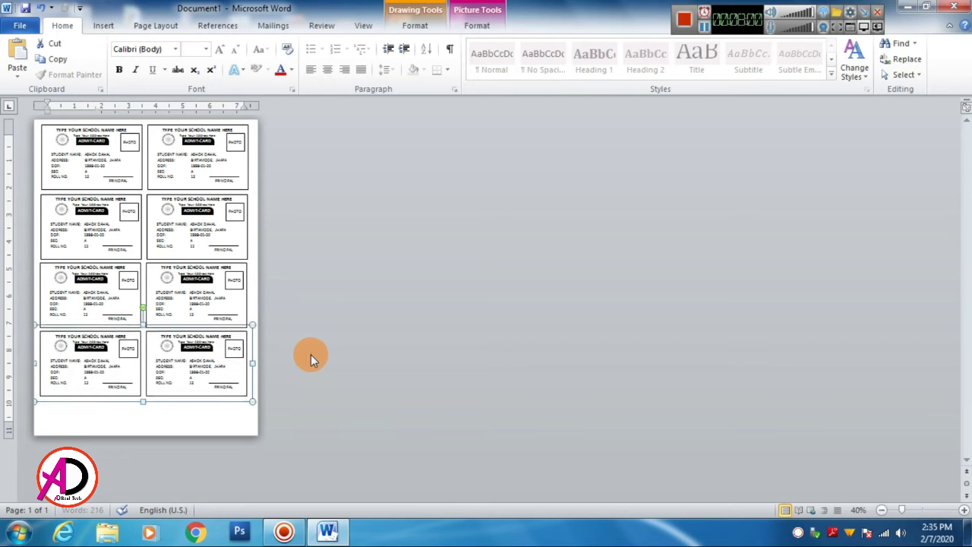
pyautogui.press('Up')
pyautogui.press('Up')
pyautogui.press('Up')
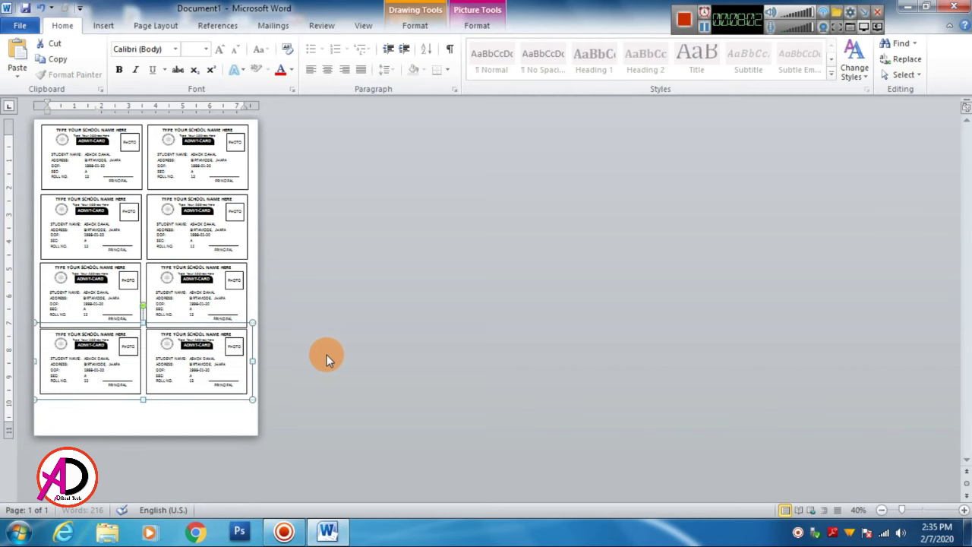
pyautogui.press('Down')
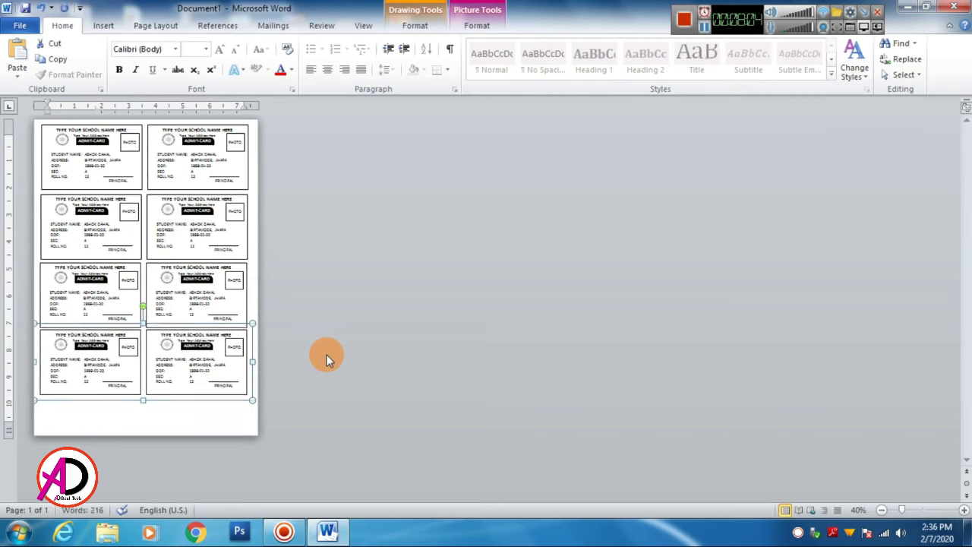
# - Zoom the page view in to 100% to check the card spacing
pyautogui.click(963, 514)
pyautogui.click(963, 514)
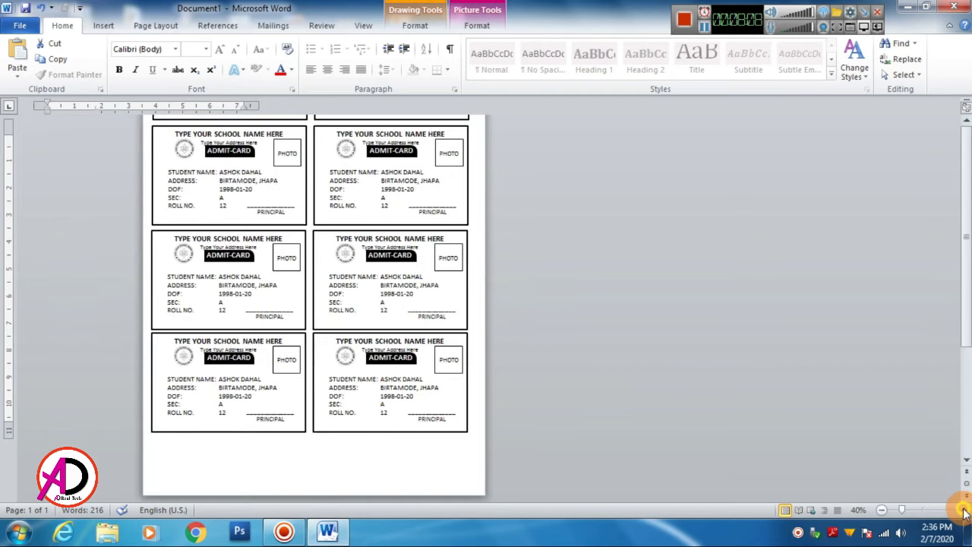
pyautogui.click(963, 514)
pyautogui.click(962, 514)
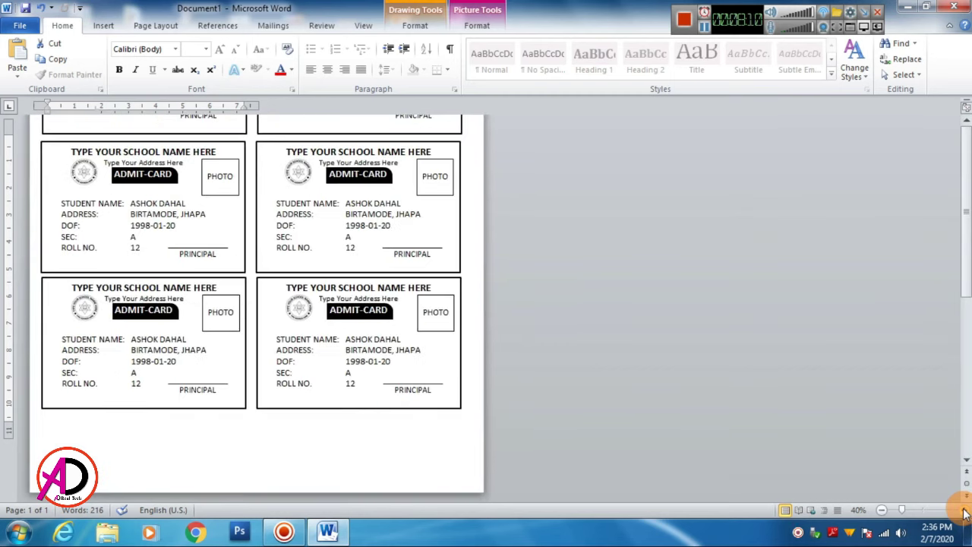
pyautogui.click(963, 514)
pyautogui.click(963, 514)
pyautogui.click(963, 514)
pyautogui.click(963, 514)
pyautogui.click(963, 514)
pyautogui.click(963, 514)
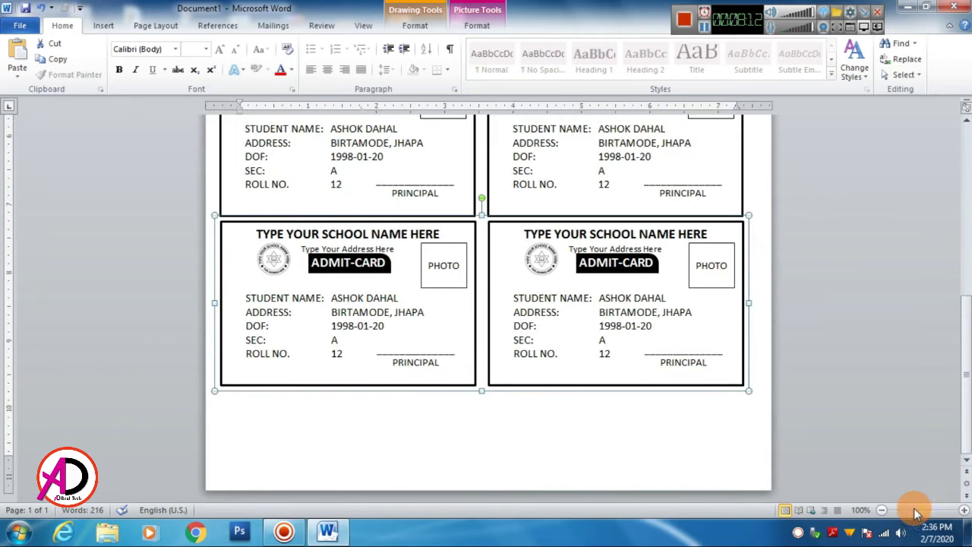
# - Move the bottom card row slightly lower near the page end
pyautogui.hotkey('ctrl', 'v')
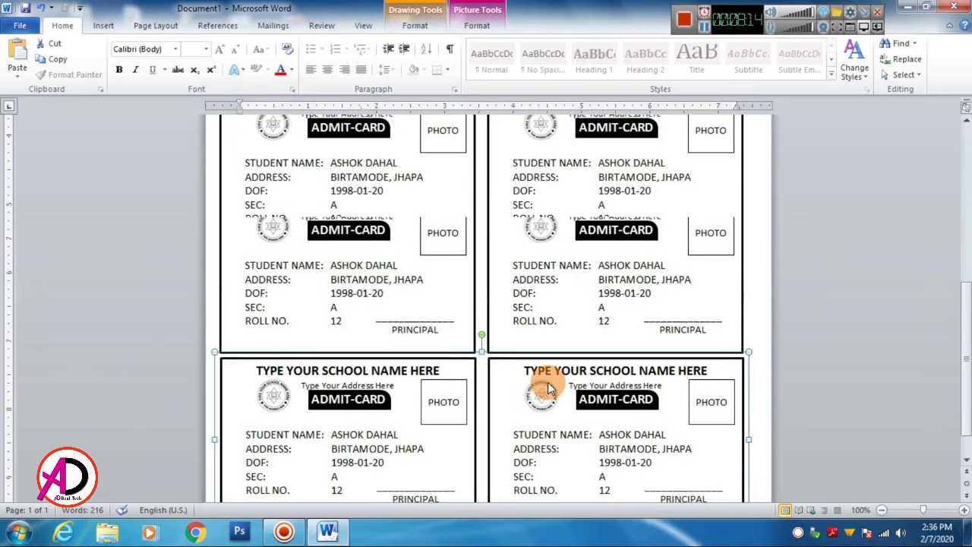
pyautogui.scroll(-2, 514, 308)
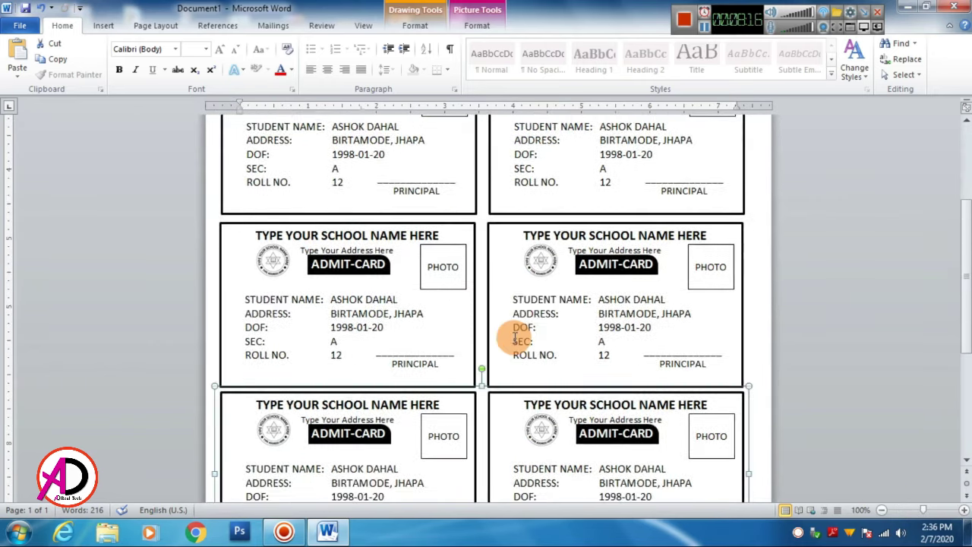
pyautogui.scroll(-4, 509, 334)
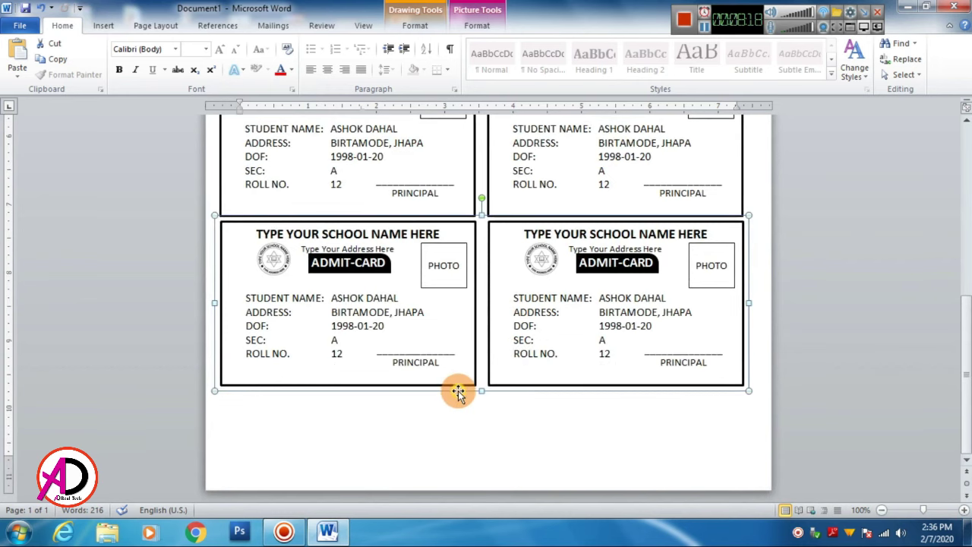
pyautogui.moveTo(458, 391); pyautogui.dragTo(458, 400)
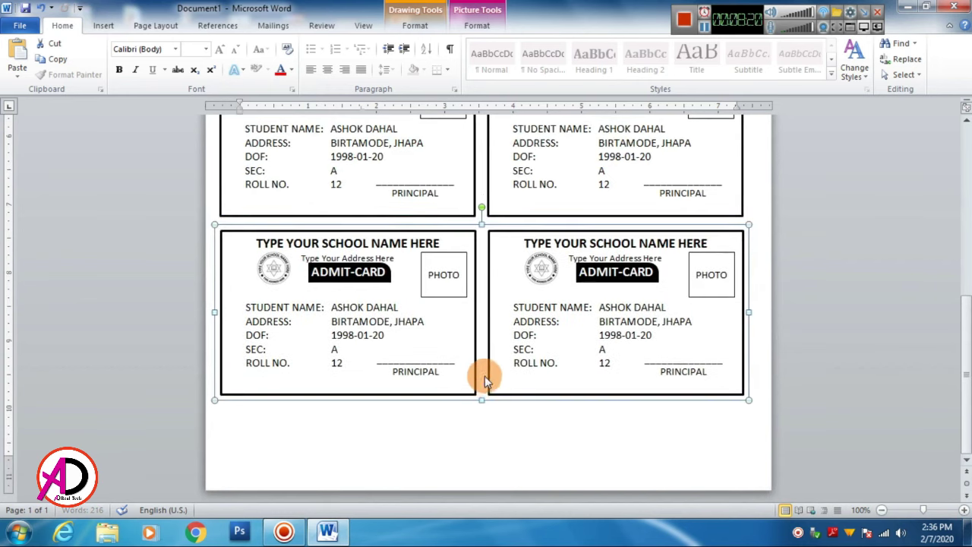
pyautogui.hotkey('ctrl', 'v')
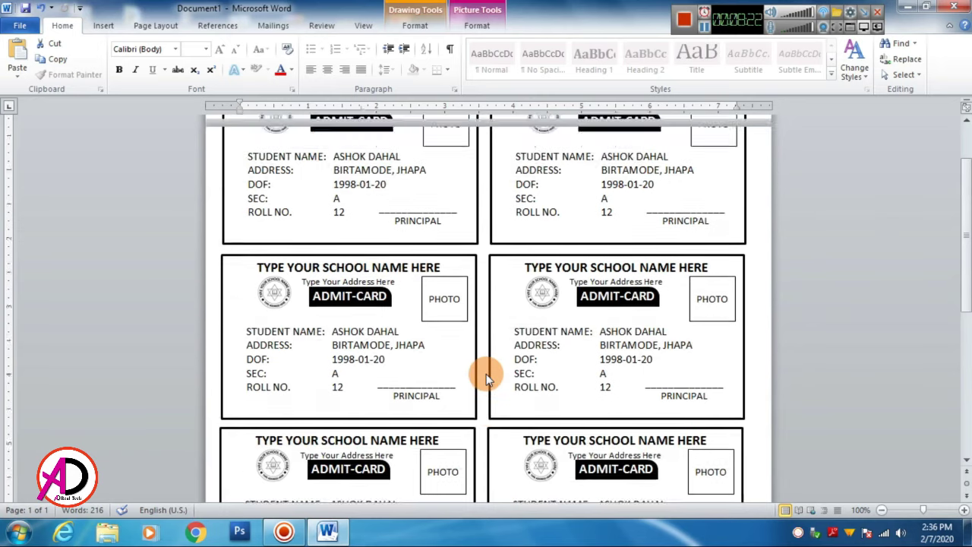
pyautogui.scroll(-5, 486, 374)
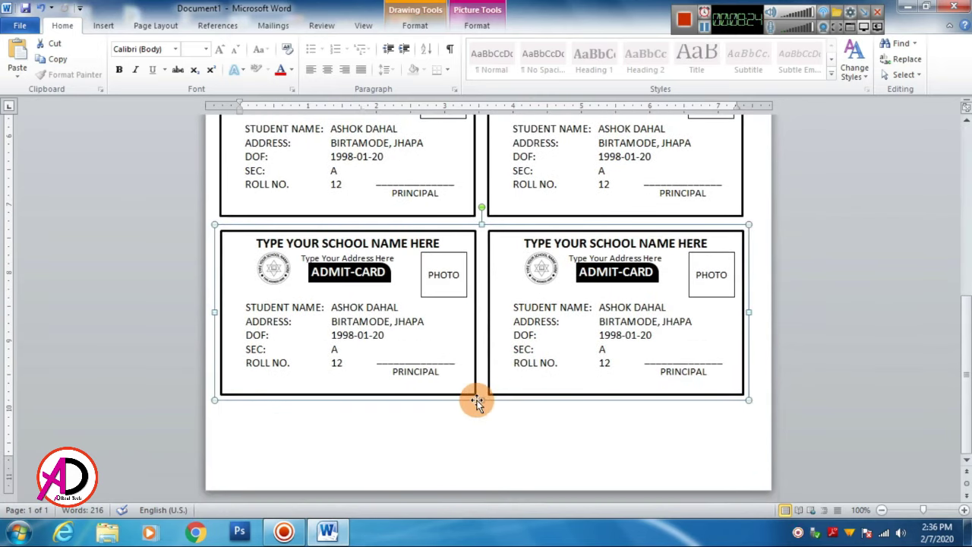
# - Lower the bottom row a little, then nudge the third row down five times
pyautogui.moveTo(475, 404); pyautogui.dragTo(475, 415)
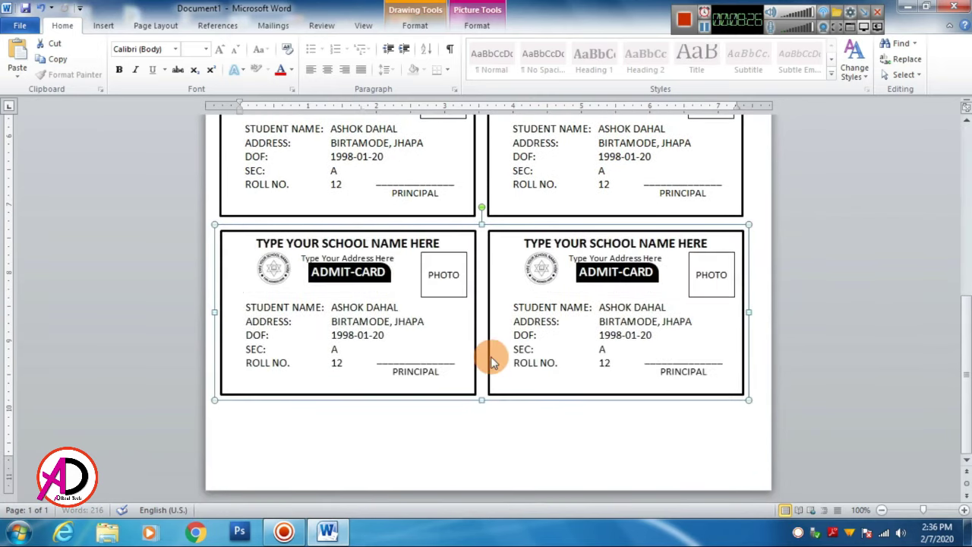
pyautogui.click(499, 218)
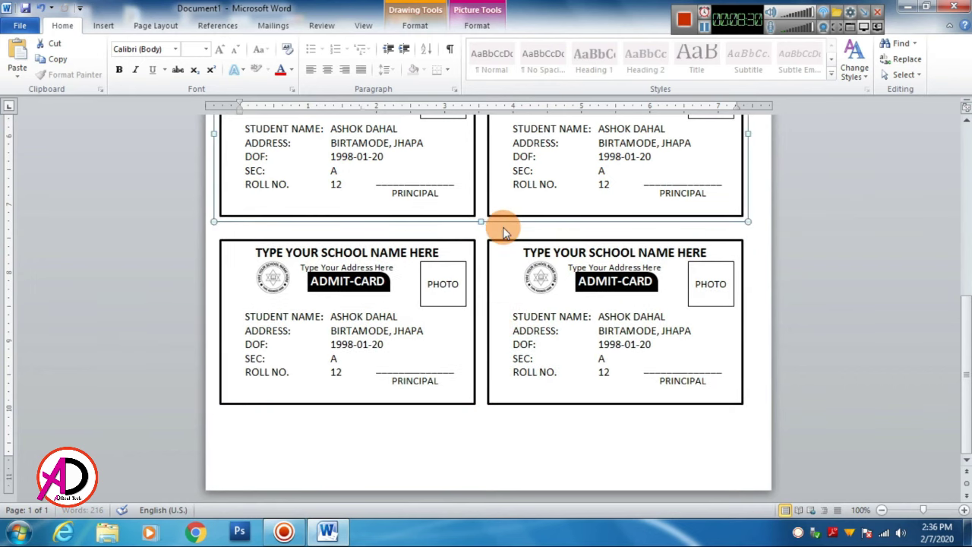
pyautogui.press('Down')
pyautogui.press('Down')
pyautogui.press('Down')
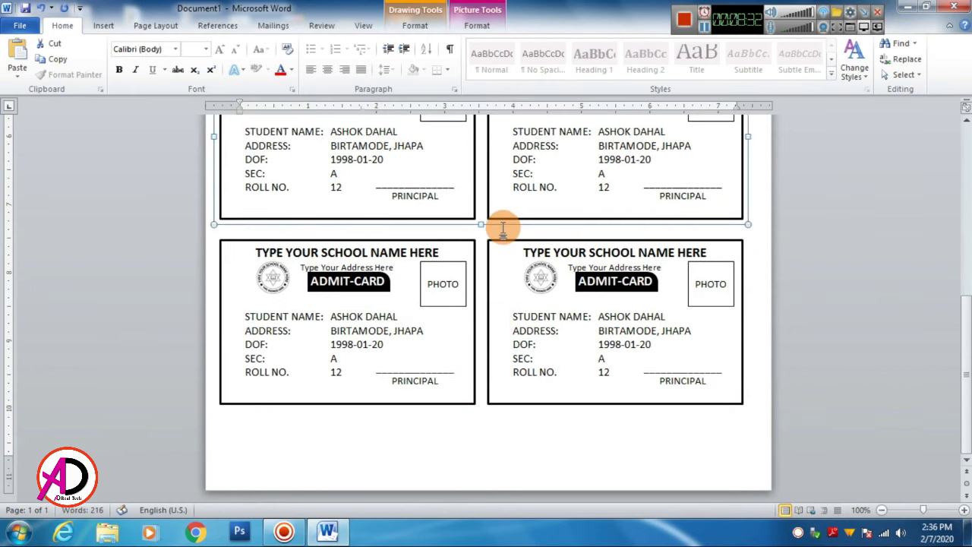
pyautogui.press('Down')
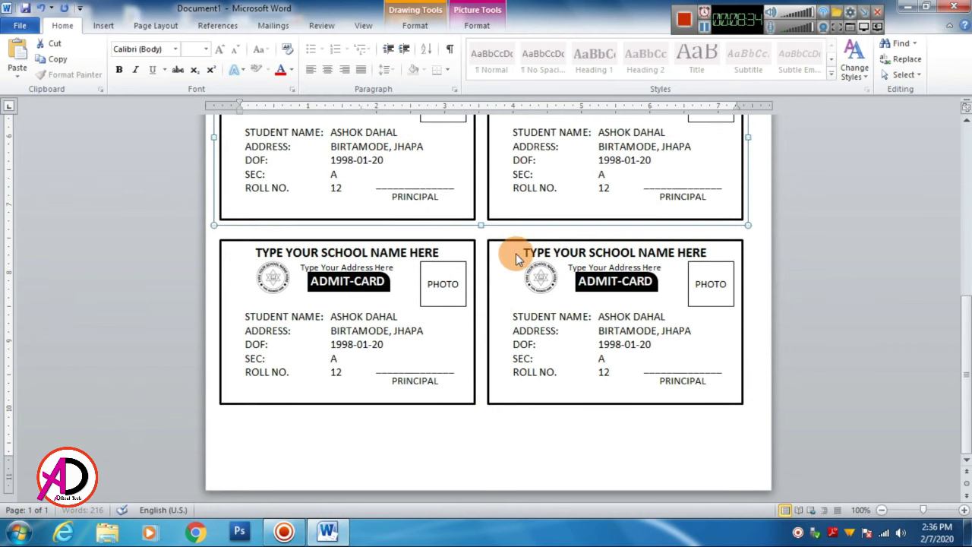
pyautogui.press('Down')
pyautogui.press('Down')
pyautogui.press('Down')
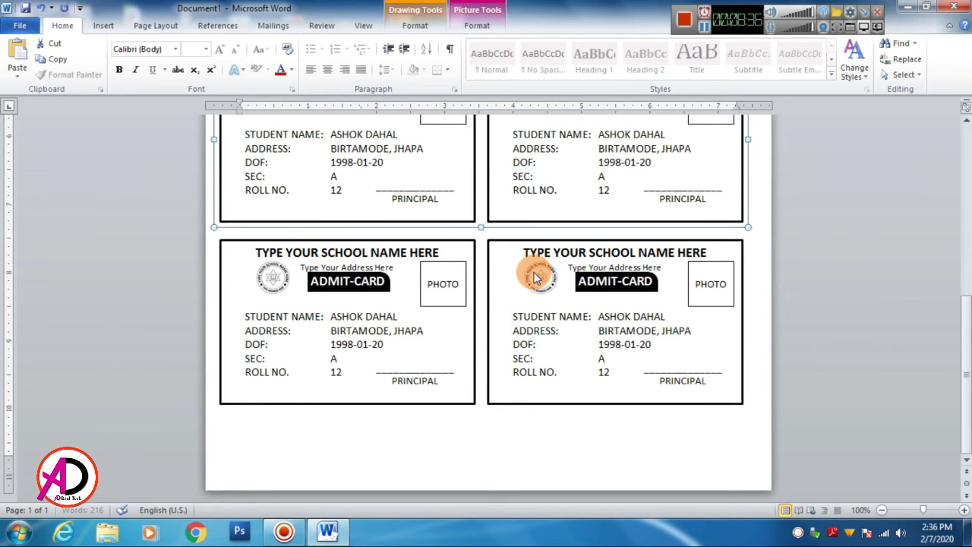
pyautogui.press('Down')
pyautogui.press('Down')
pyautogui.press('Down')
pyautogui.press('Down')
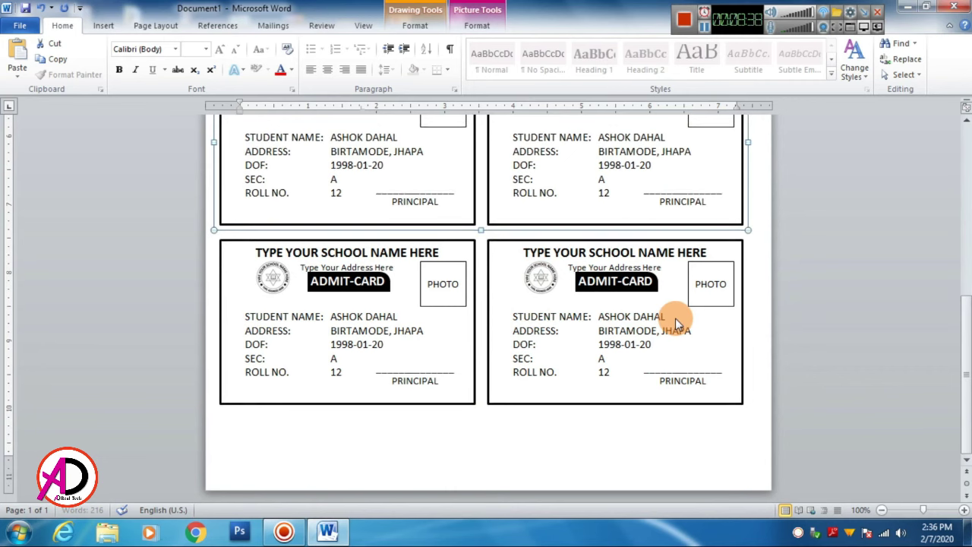
pyautogui.press('Down')
# - Deselect the card groups and scroll back to the top of the page
pyautogui.hotkey('ctrl', 'v')
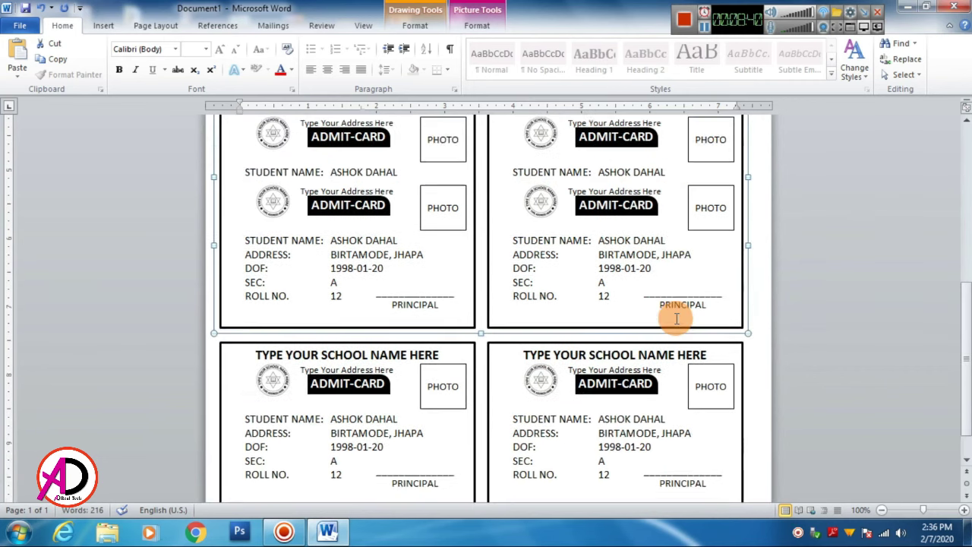
pyautogui.scroll(1, 683, 258)
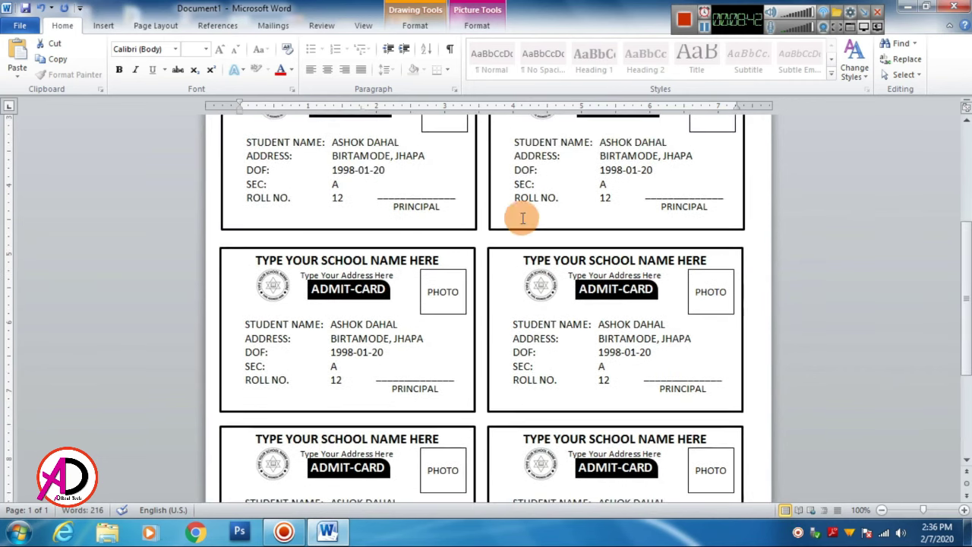
pyautogui.click(521, 213)
pyautogui.scroll(4, 568, 297)
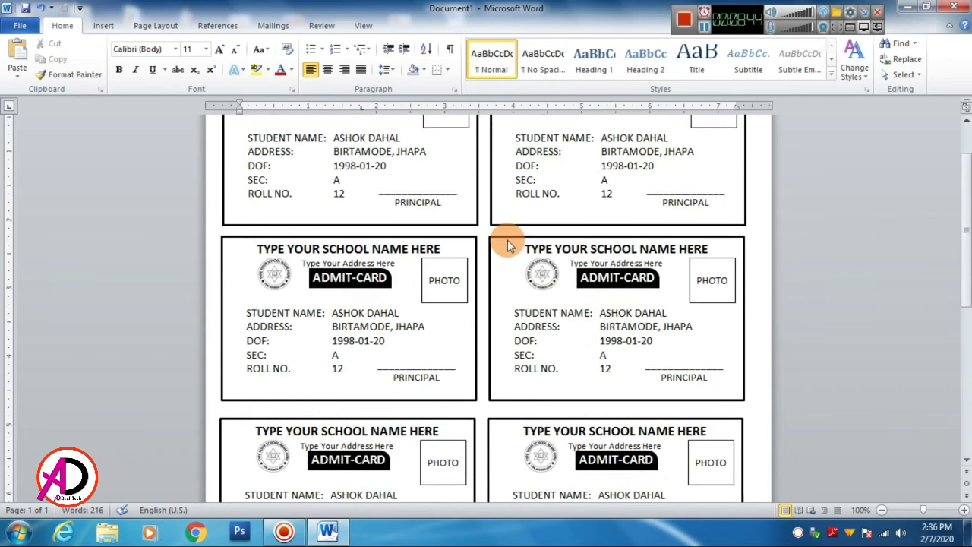
pyautogui.scroll(2, 506, 239)
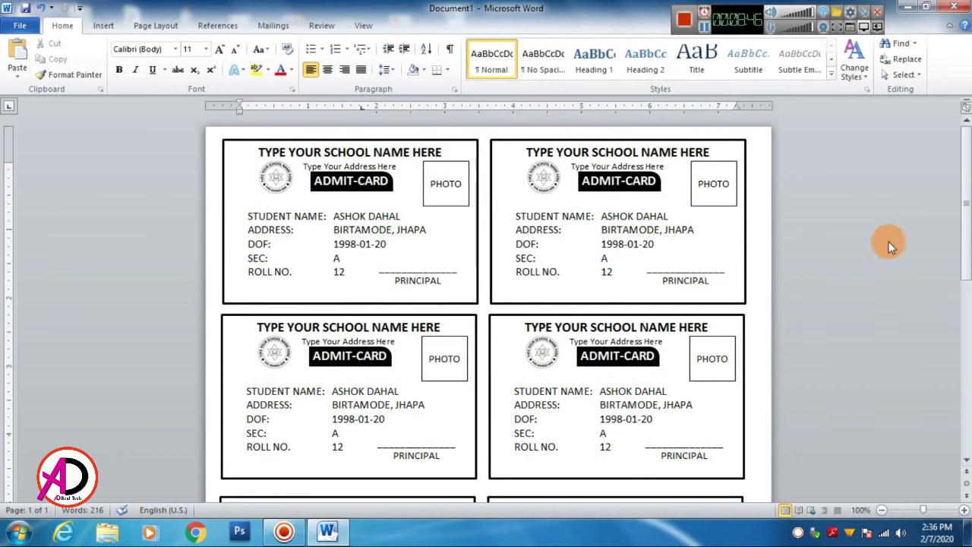
# - Open the Selection Pane and browse the listed card groups, then clear the selection
pyautogui.click(900, 75)
pyautogui.click(873, 140)
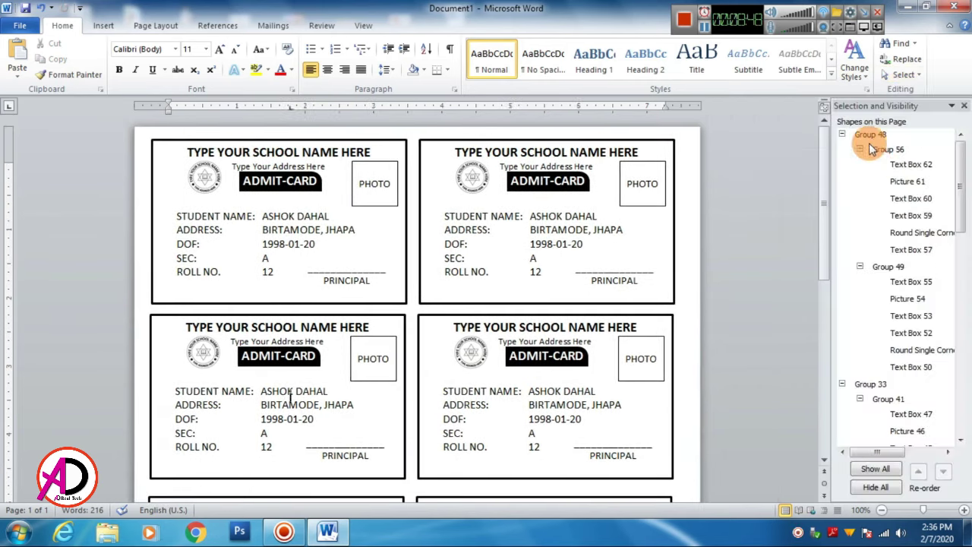
pyautogui.click(890, 149)
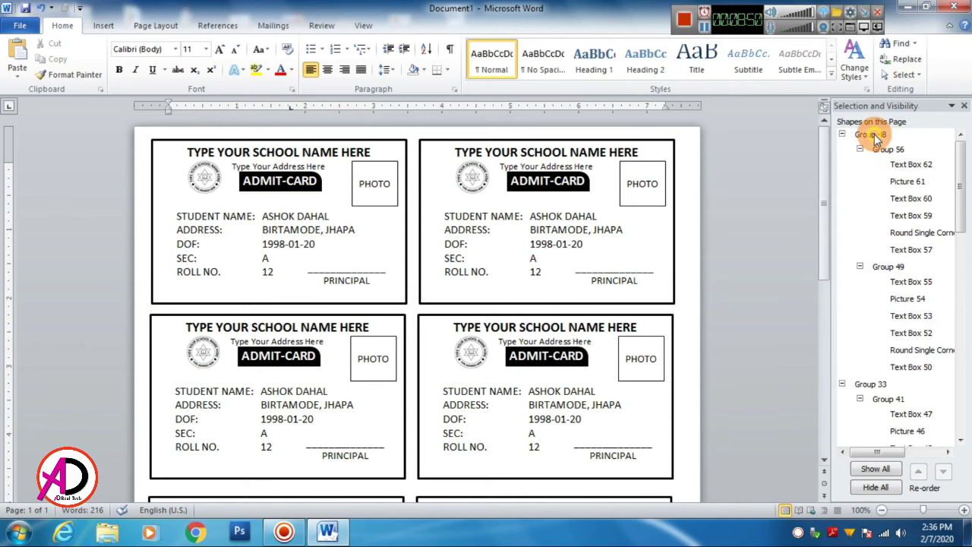
pyautogui.click(889, 269)
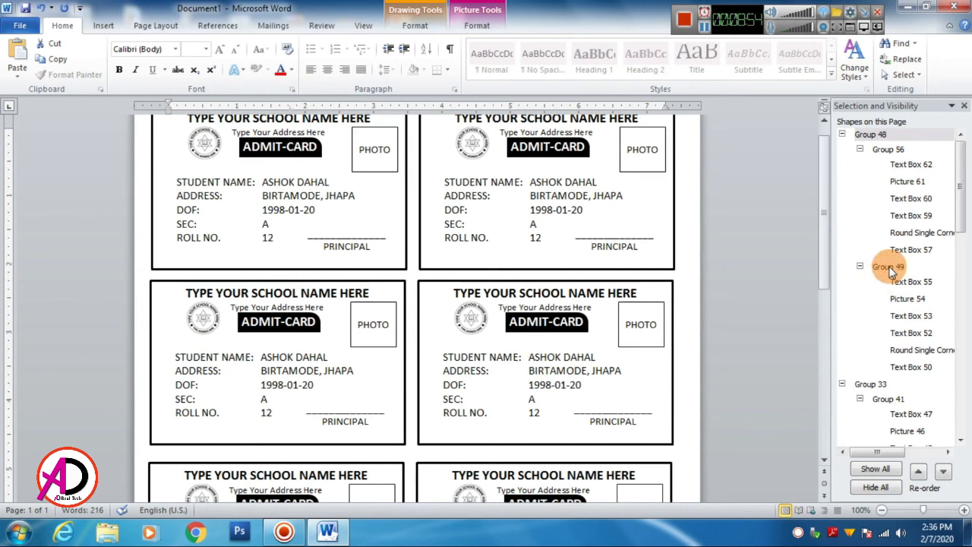
pyautogui.click(892, 151)
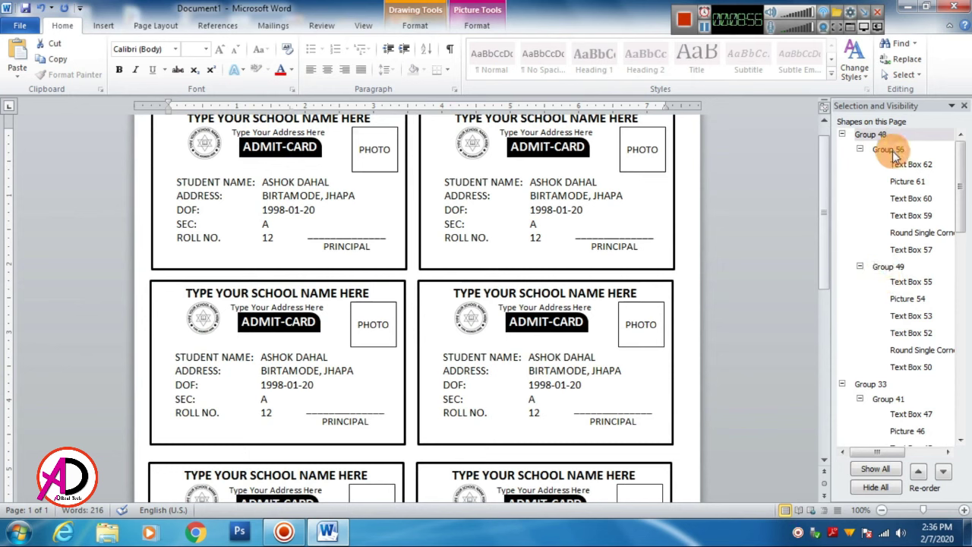
pyautogui.moveTo(959, 194)
pyautogui.mouseDown()
pyautogui.moveTo(953, 423)
pyautogui.moveTo(958, 152)
pyautogui.mouseUp()
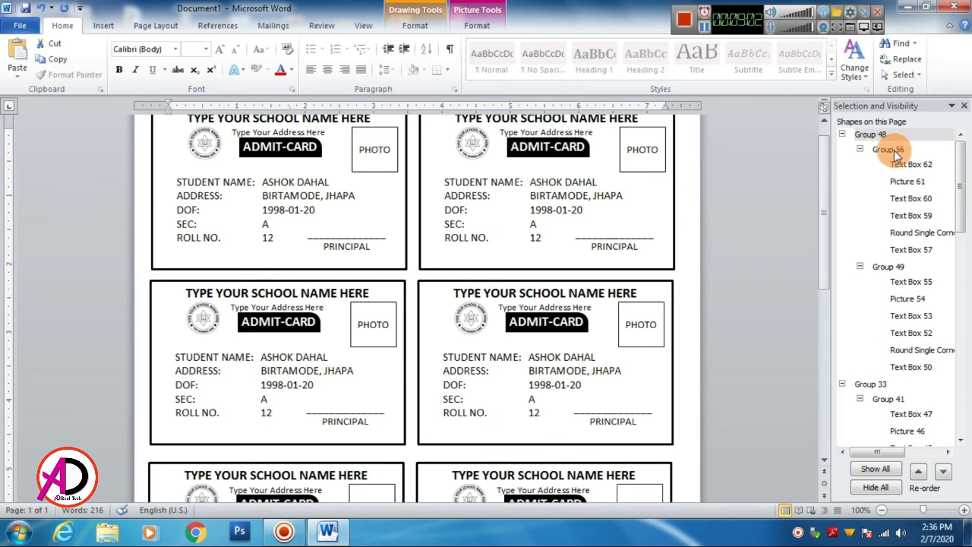
pyautogui.click(896, 152)
pyautogui.click(712, 224)
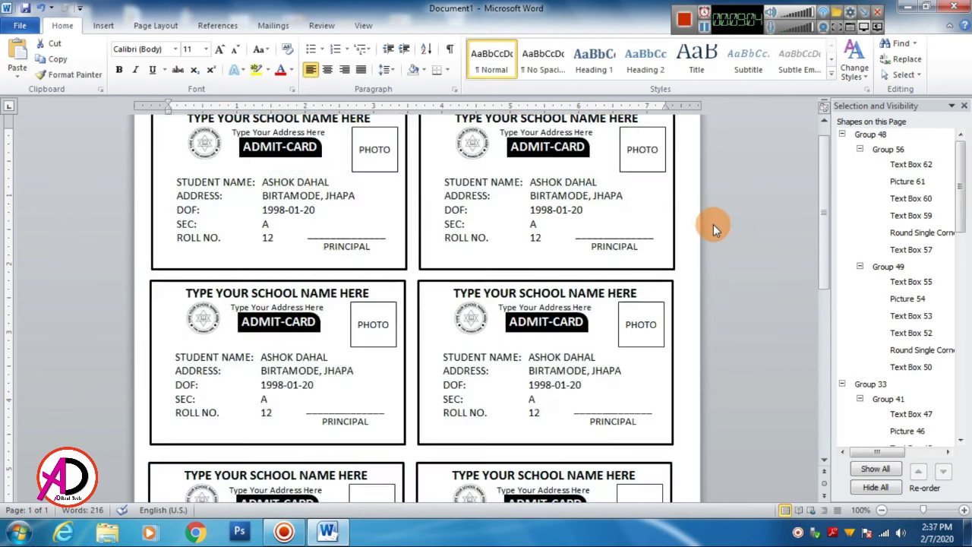
# - Select Groups 48, 33, 18 and 17 and group them into one object
pyautogui.click(851, 137)
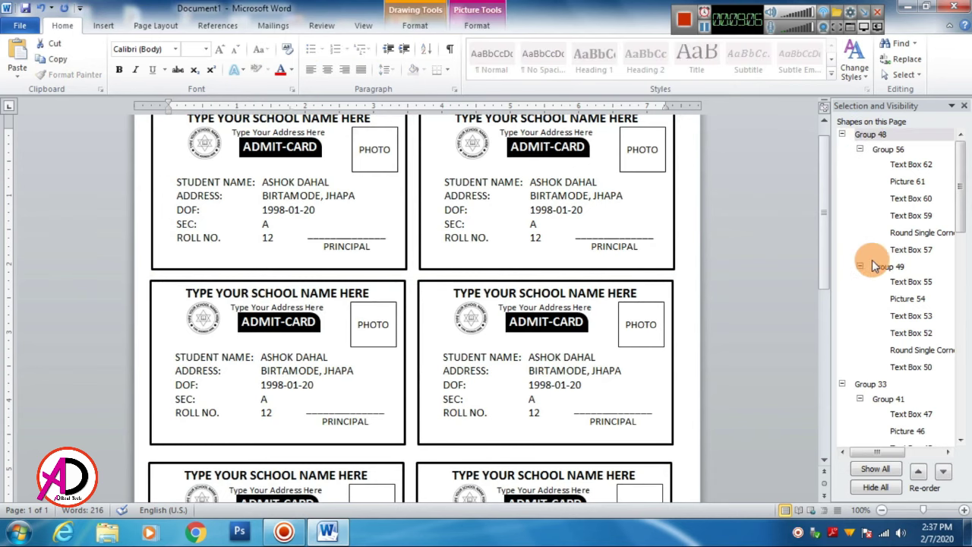
pyautogui.click(868, 384)
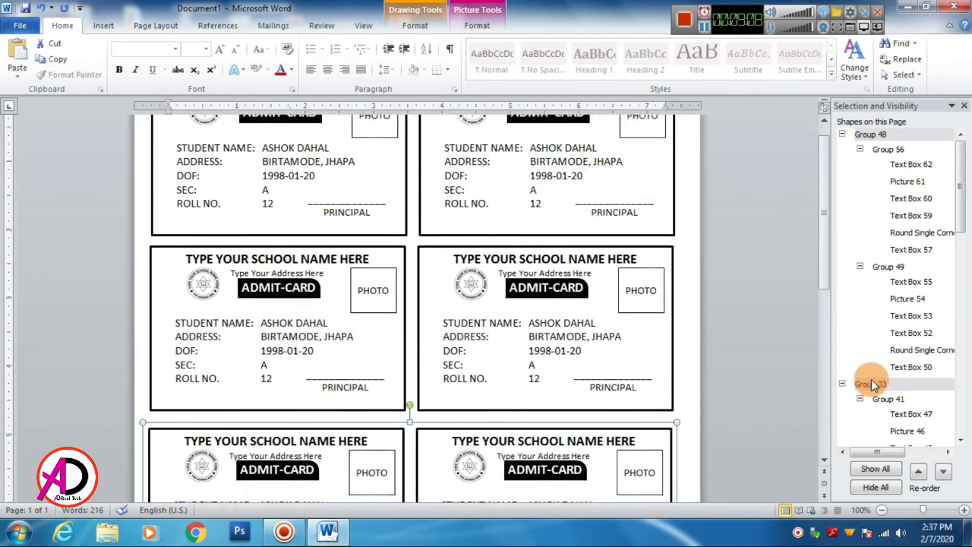
pyautogui.moveTo(959, 190); pyautogui.dragTo(959, 262)
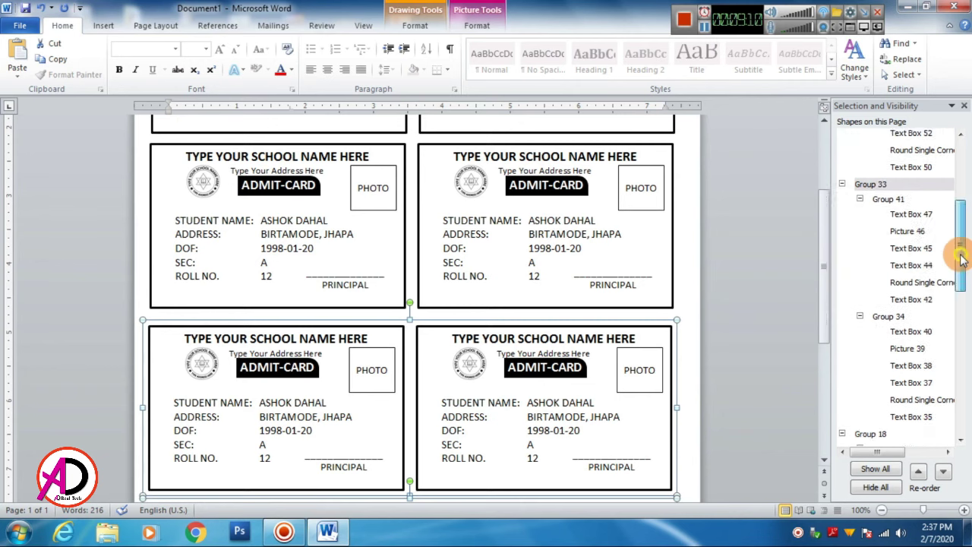
pyautogui.click(870, 377)
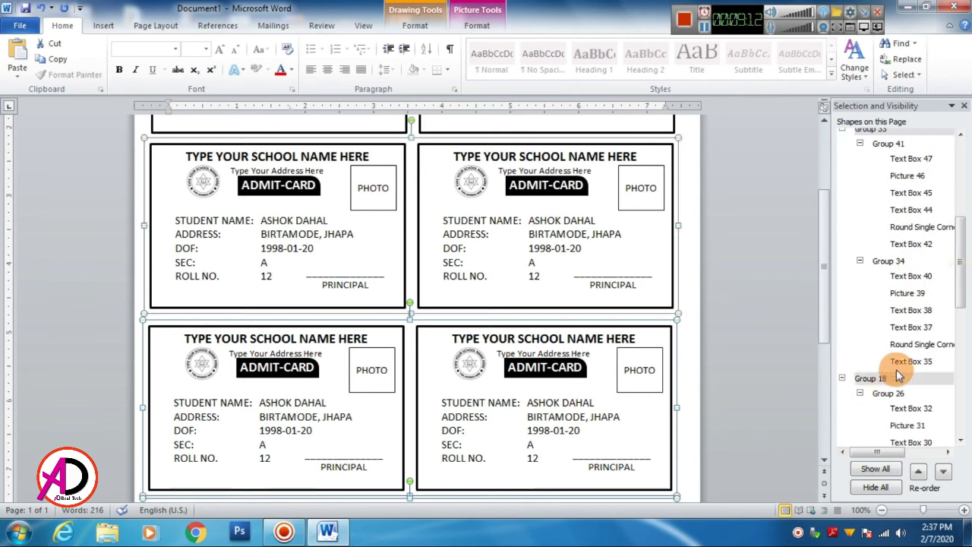
pyautogui.moveTo(963, 283); pyautogui.dragTo(960, 391)
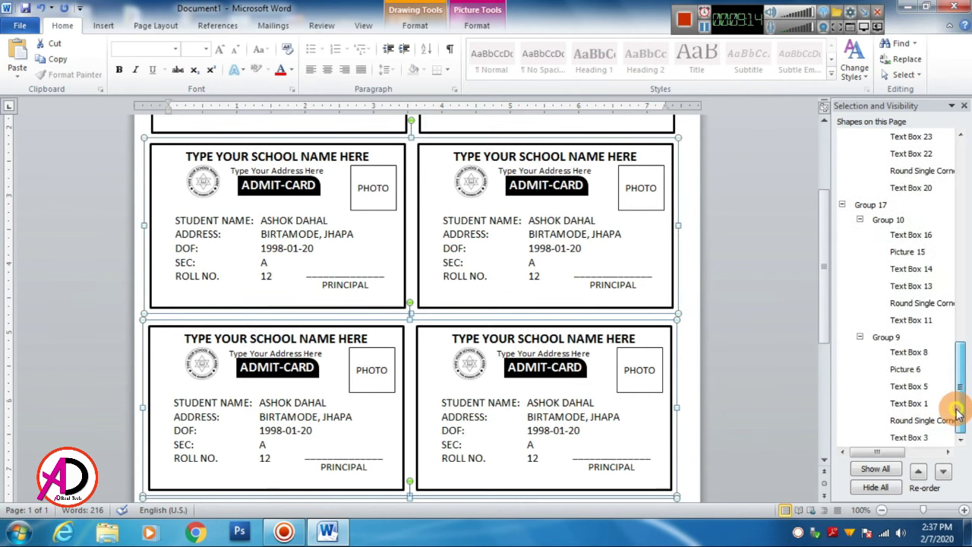
pyautogui.click(871, 204)
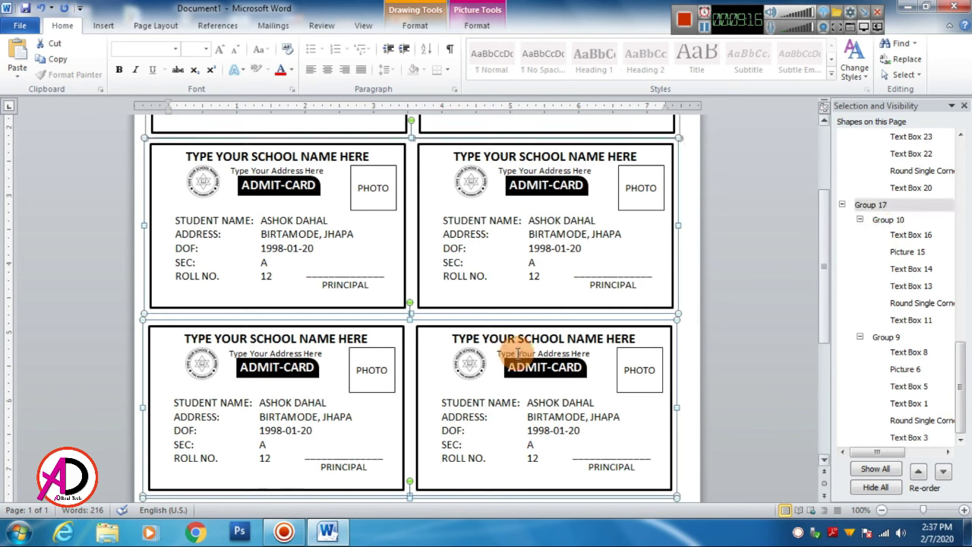
pyautogui.rightClick(521, 313)
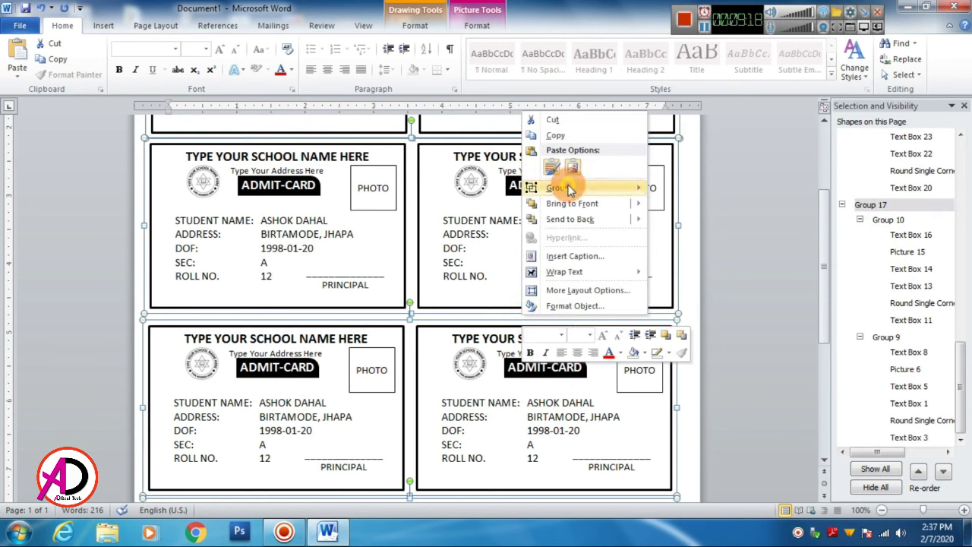
pyautogui.click(691, 263)
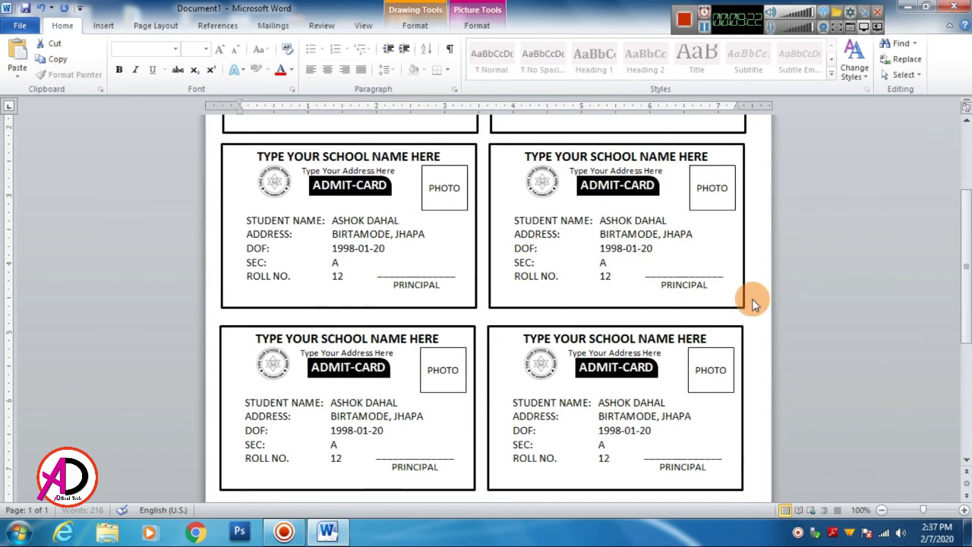
# - Drag the grouped admit-card block down the page
pyautogui.scroll(-3, 752, 298)
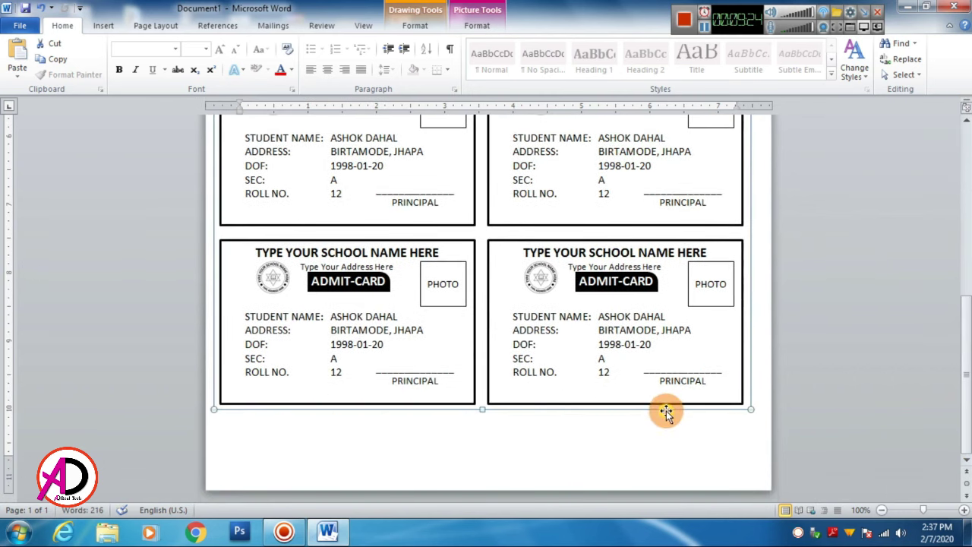
pyautogui.moveTo(665, 412); pyautogui.dragTo(677, 455)
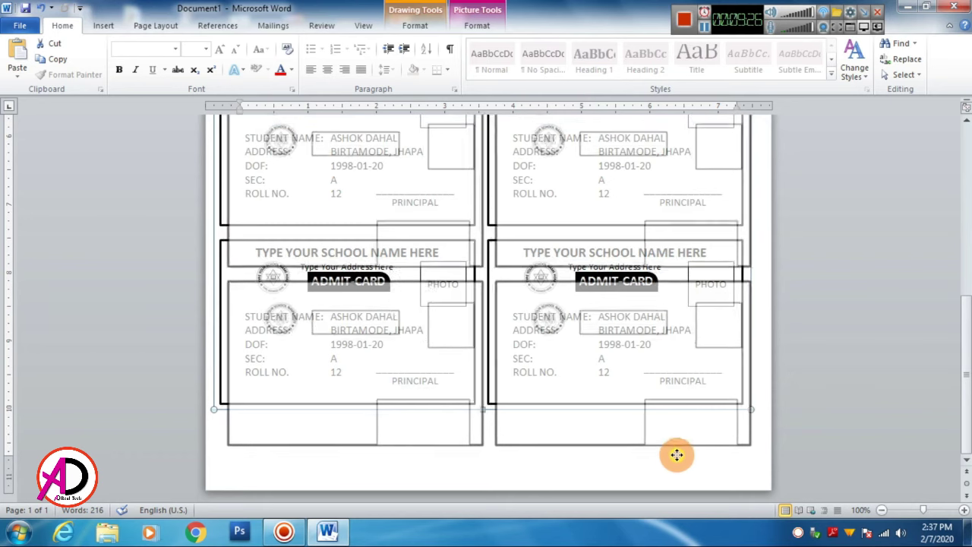
pyautogui.moveTo(676, 454); pyautogui.dragTo(680, 445)
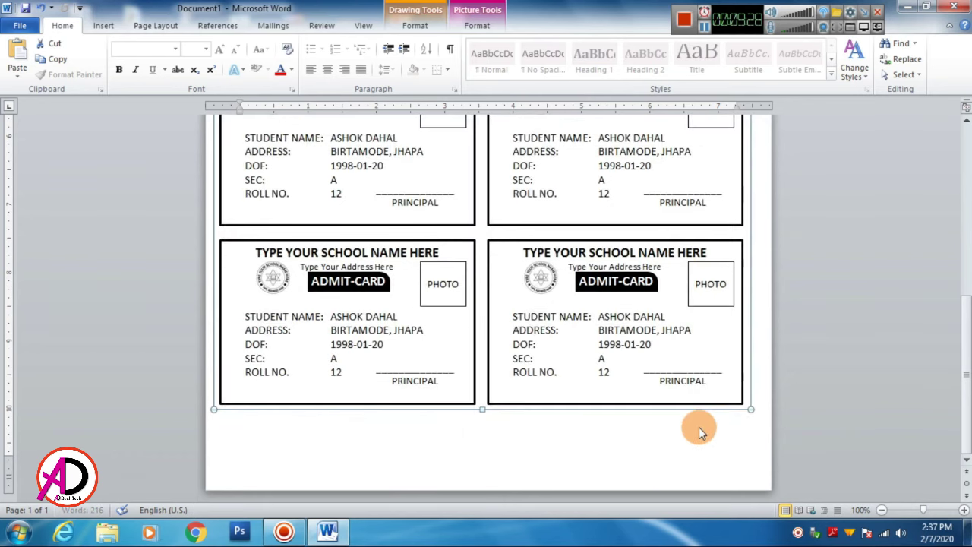
pyautogui.hotkey('ctrl', 'v')
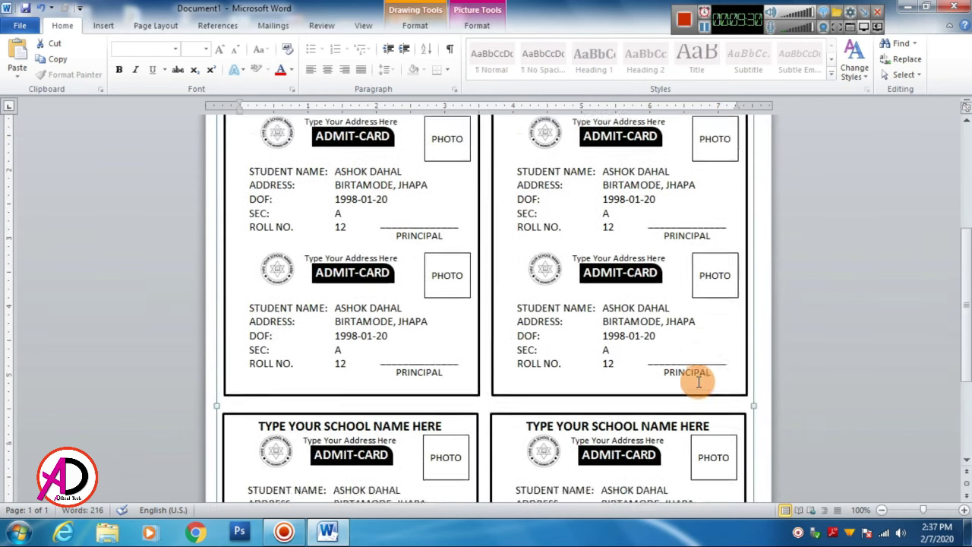
# - Nudge the card block slightly up and to the right so it sits more centred
pyautogui.scroll(2, 696, 377)
pyautogui.scroll(-4, 629, 224)
pyautogui.scroll(-4, 632, 311)
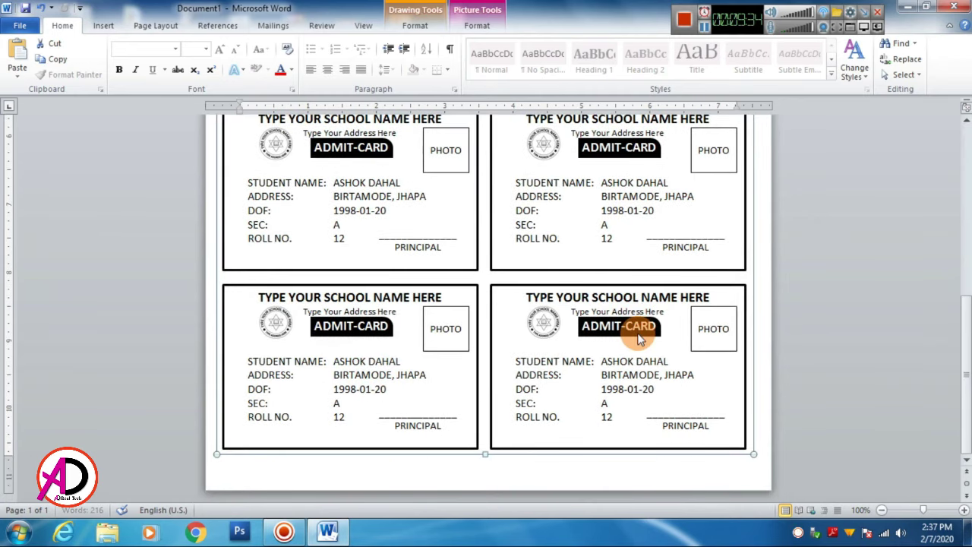
pyautogui.moveTo(638, 339); pyautogui.dragTo(636, 332)
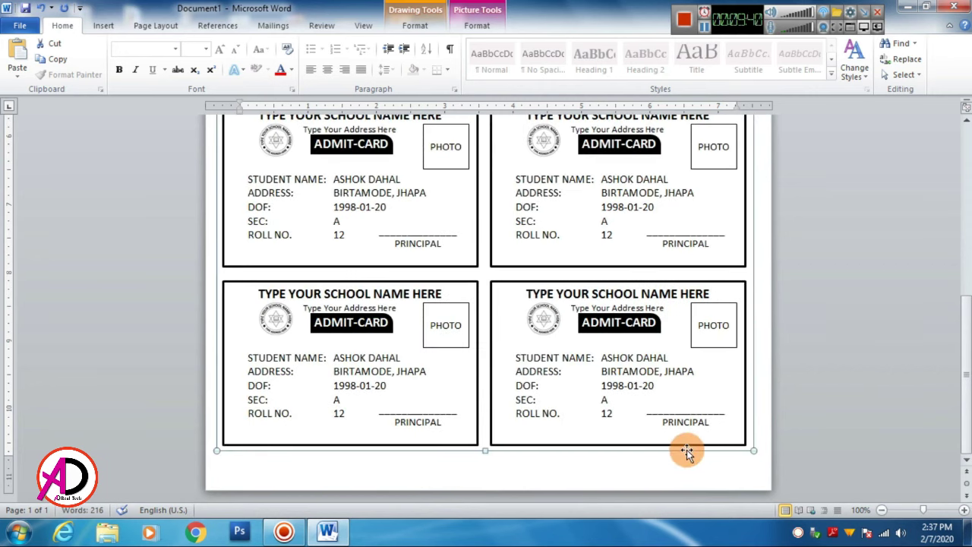
pyautogui.moveTo(690, 448); pyautogui.dragTo(694, 449)
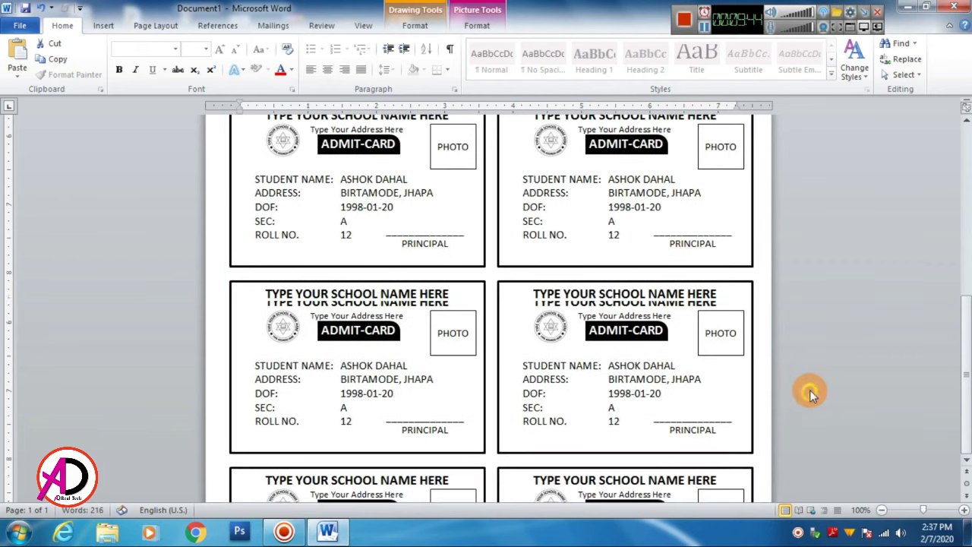
# - Deselect the cards, zoom out to 40%, then zoom in to 50% to show the whole page
pyautogui.click(737, 420)
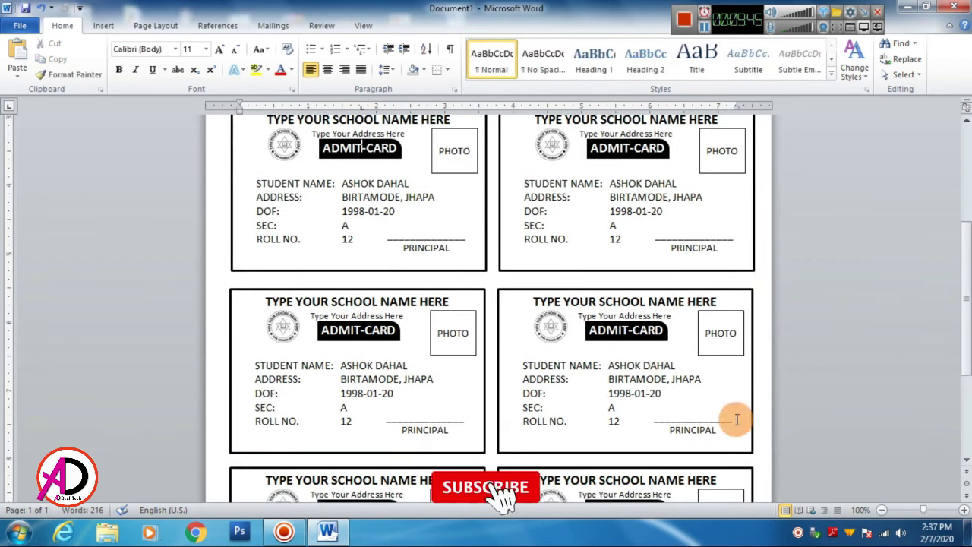
pyautogui.click(881, 514)
pyautogui.click(881, 514)
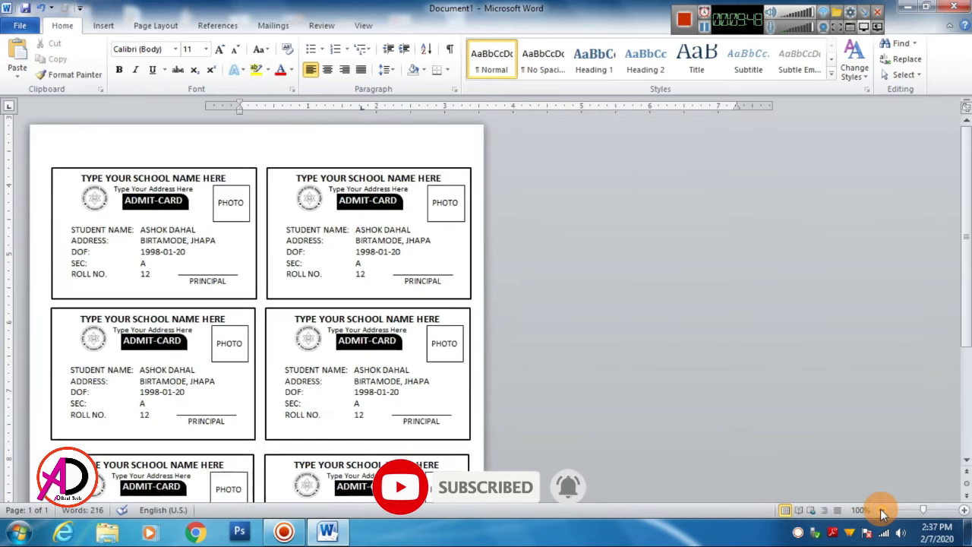
pyautogui.click(881, 514)
pyautogui.click(881, 512)
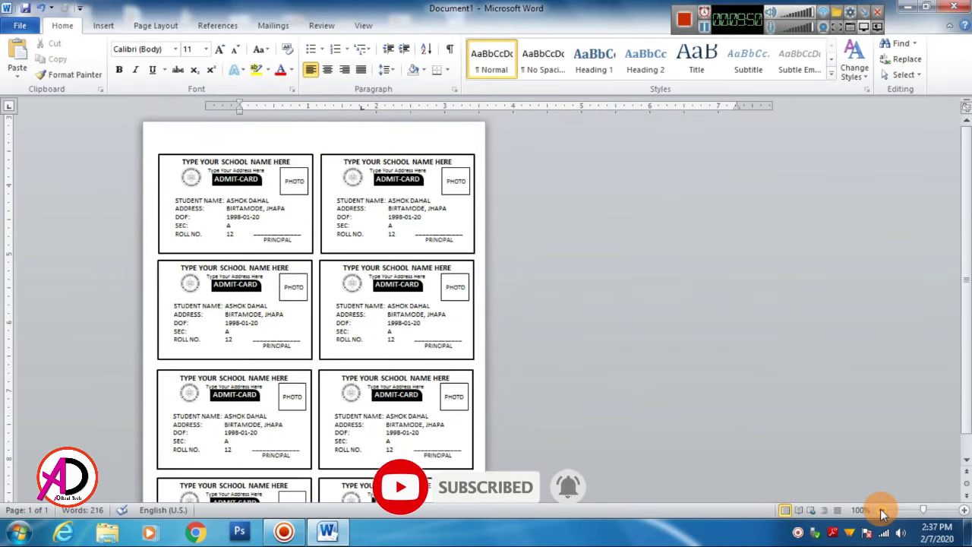
pyautogui.click(880, 513)
pyautogui.click(881, 512)
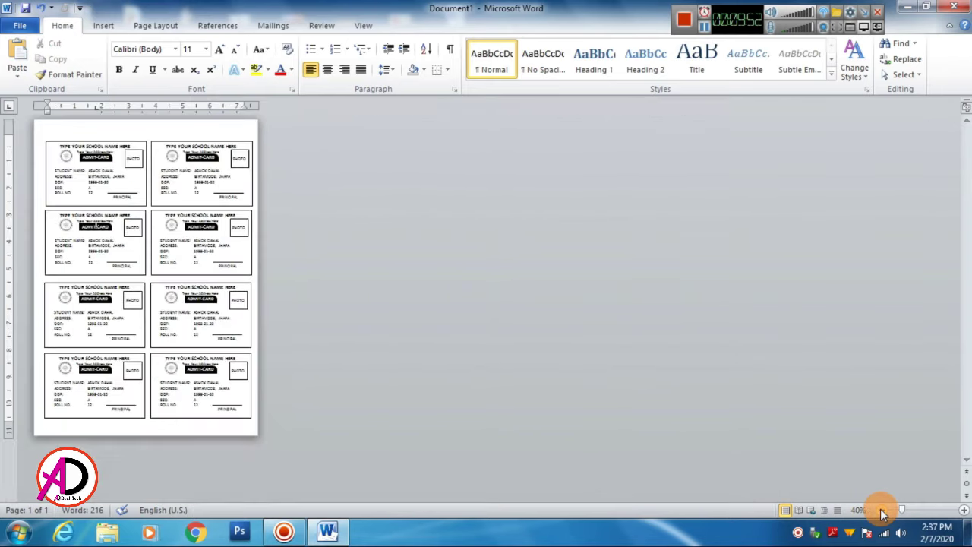
pyautogui.click(964, 510)
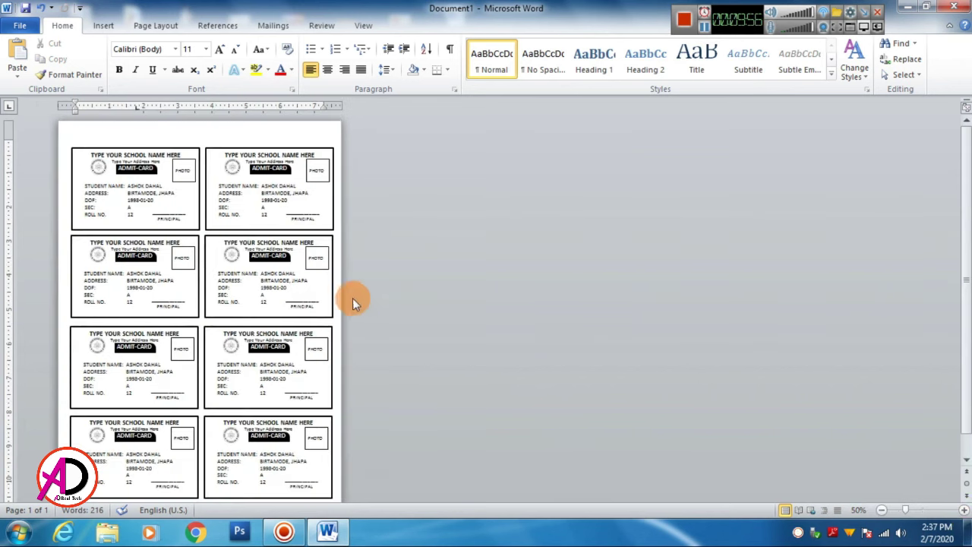
pyautogui.scroll(-1, 966, 283)
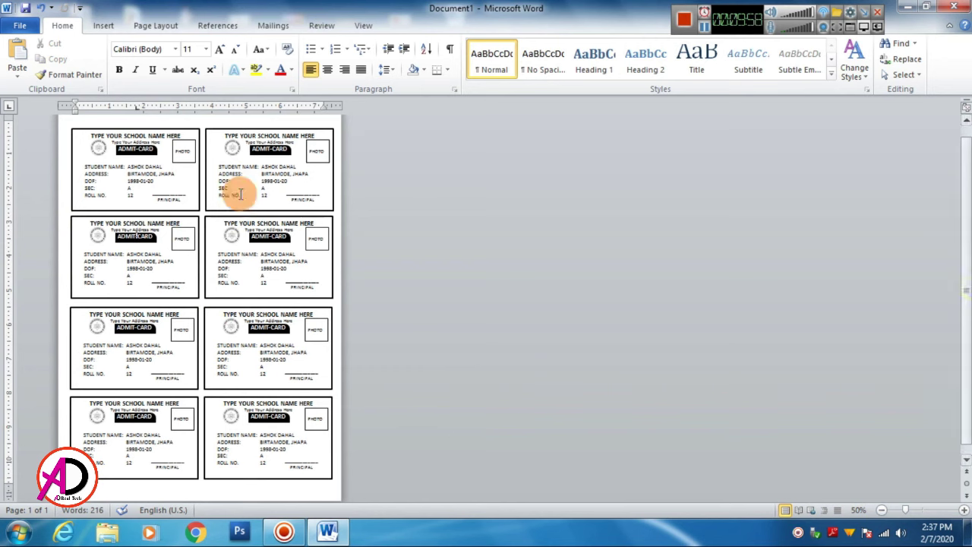